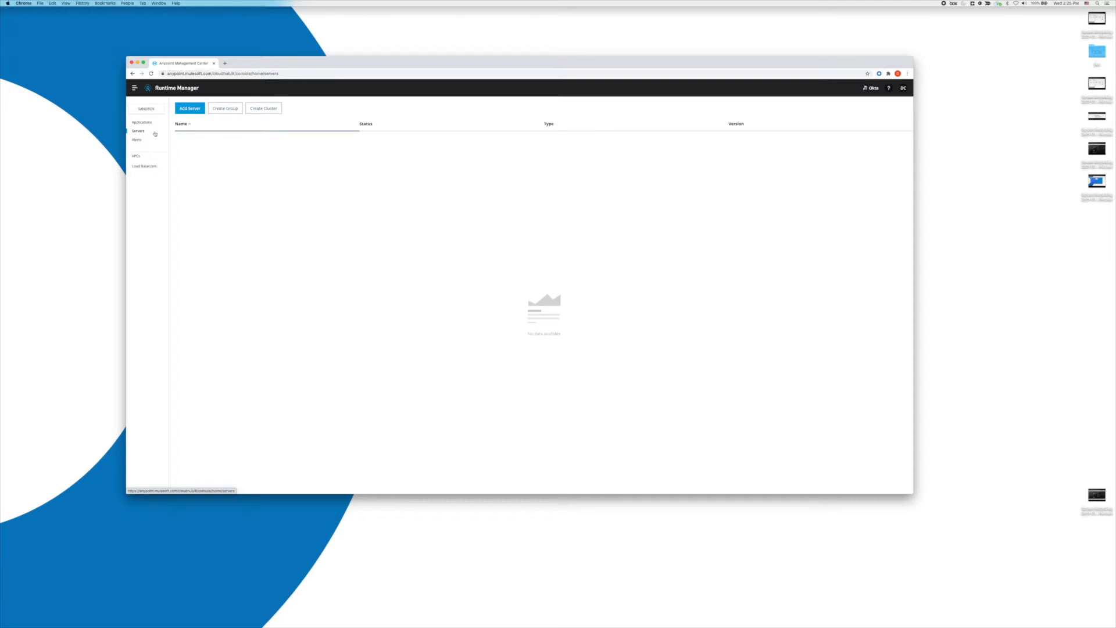
- Start adding a server in Runtime Manager and name it ldap_svr
left_click(189, 108)
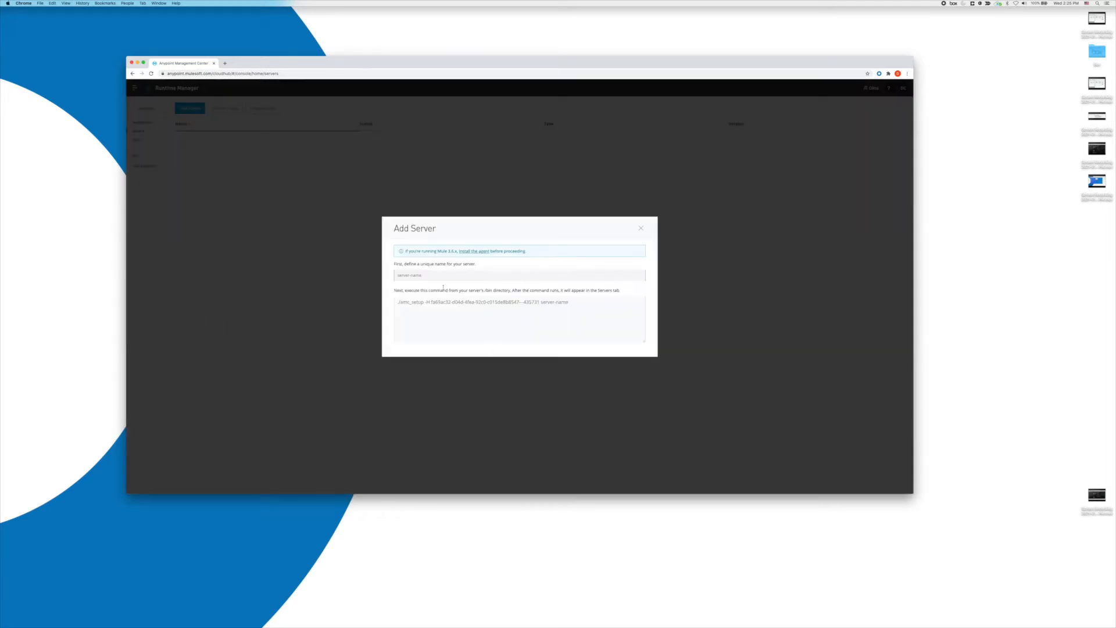
left_click_drag(578, 305, 487, 292)
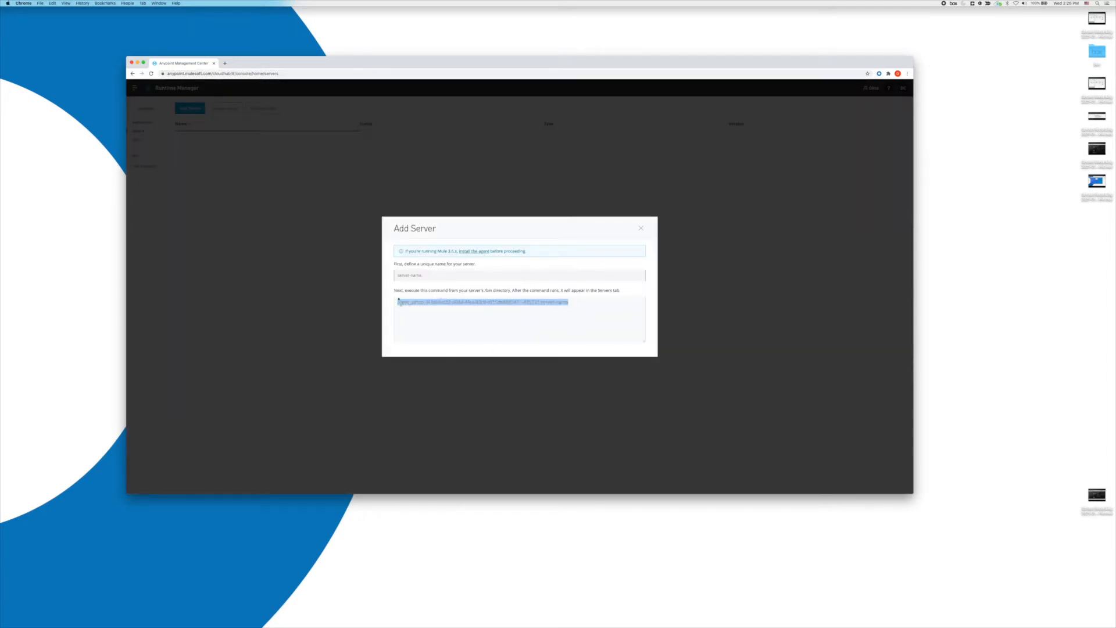
left_click(485, 308)
left_click_drag(576, 308, 367, 323)
left_click(411, 276)
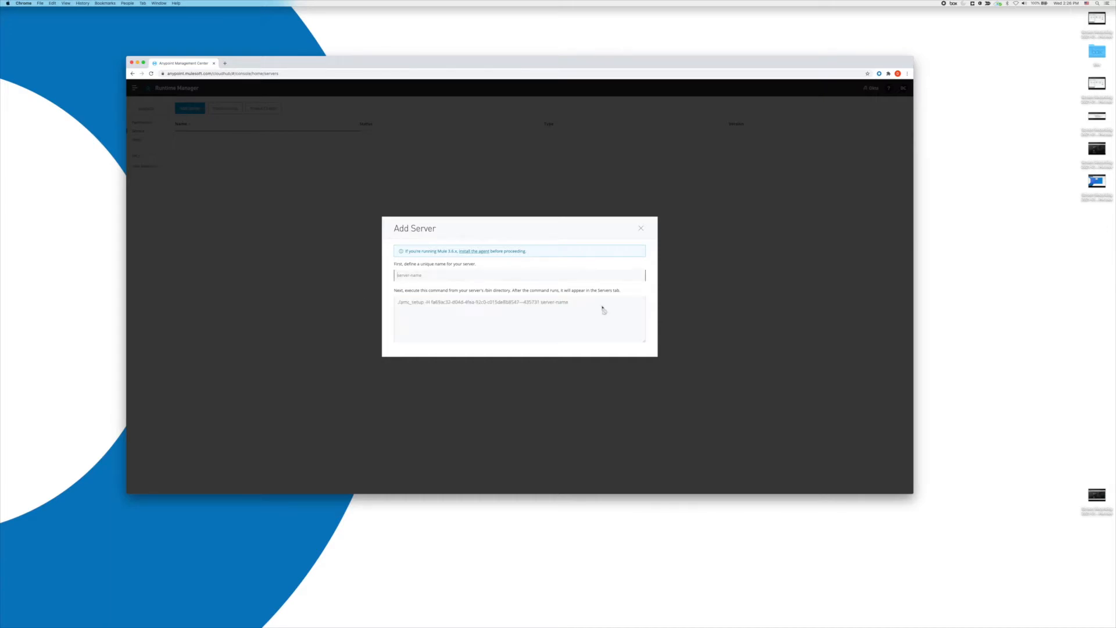
type("ldap_svr")
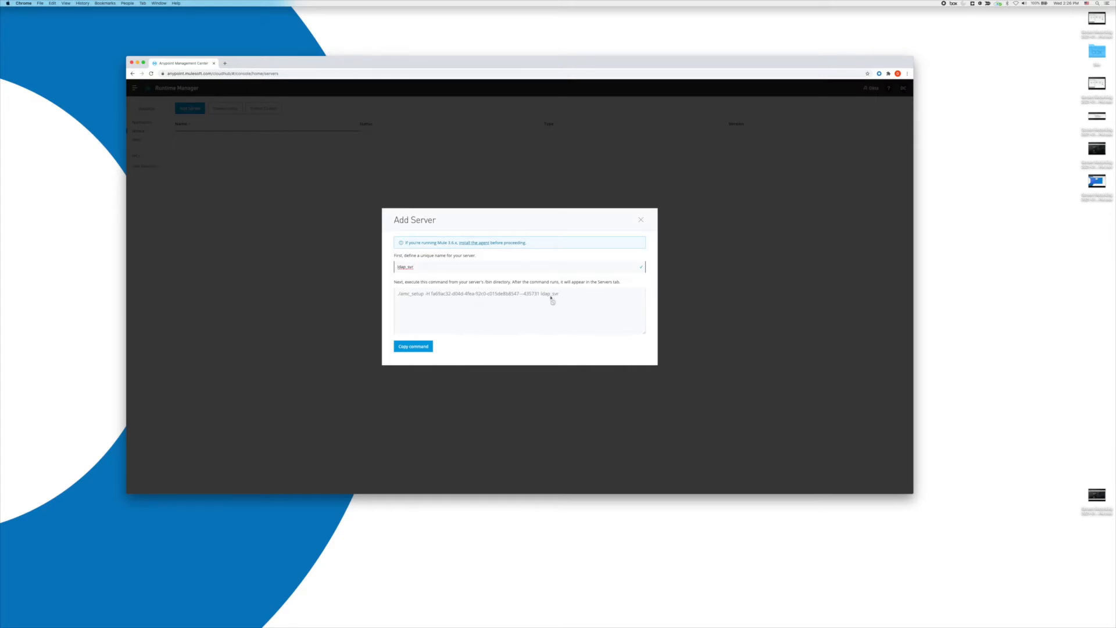
- Open the agent installation documentation in a separate browser tab and go to its Download and Install Mule page
right_click(478, 244)
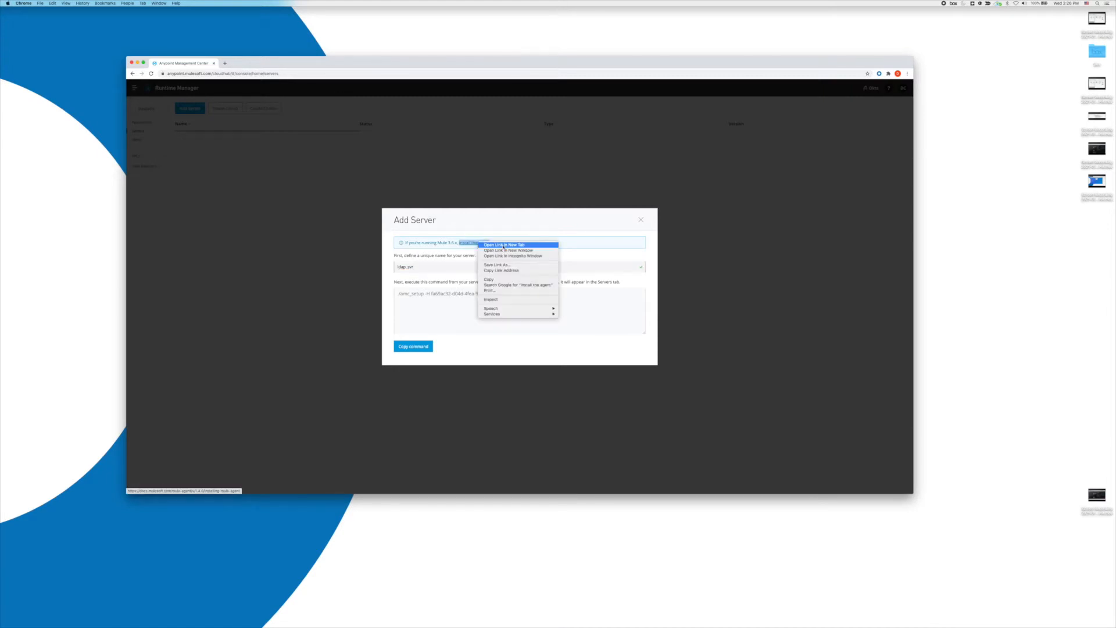
left_click(488, 247)
left_click(248, 63)
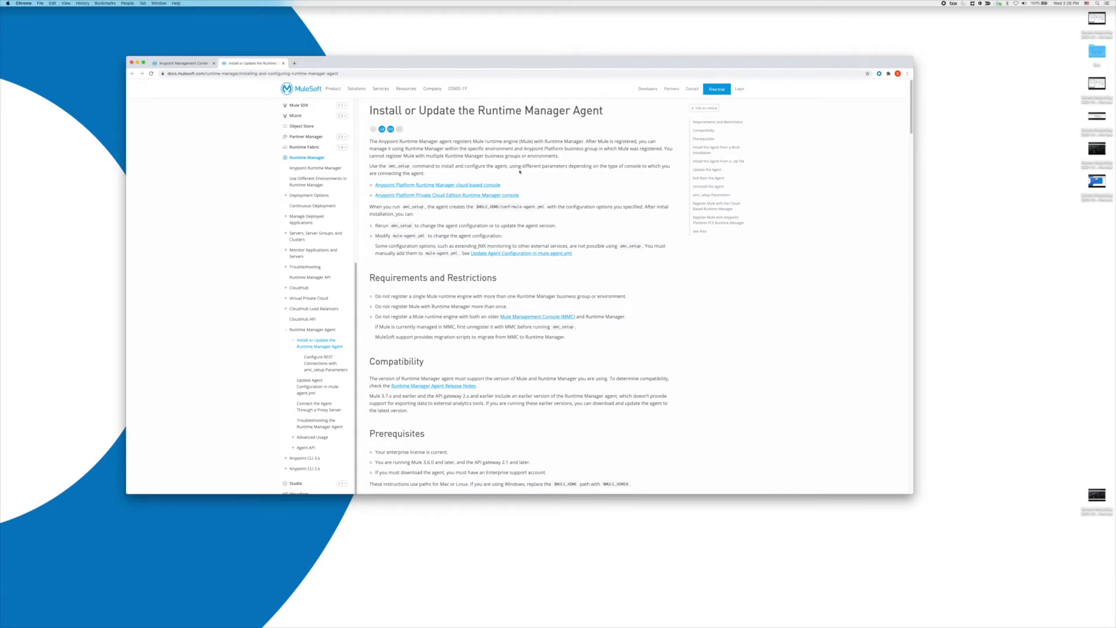
scroll(435, 209, "down", 5)
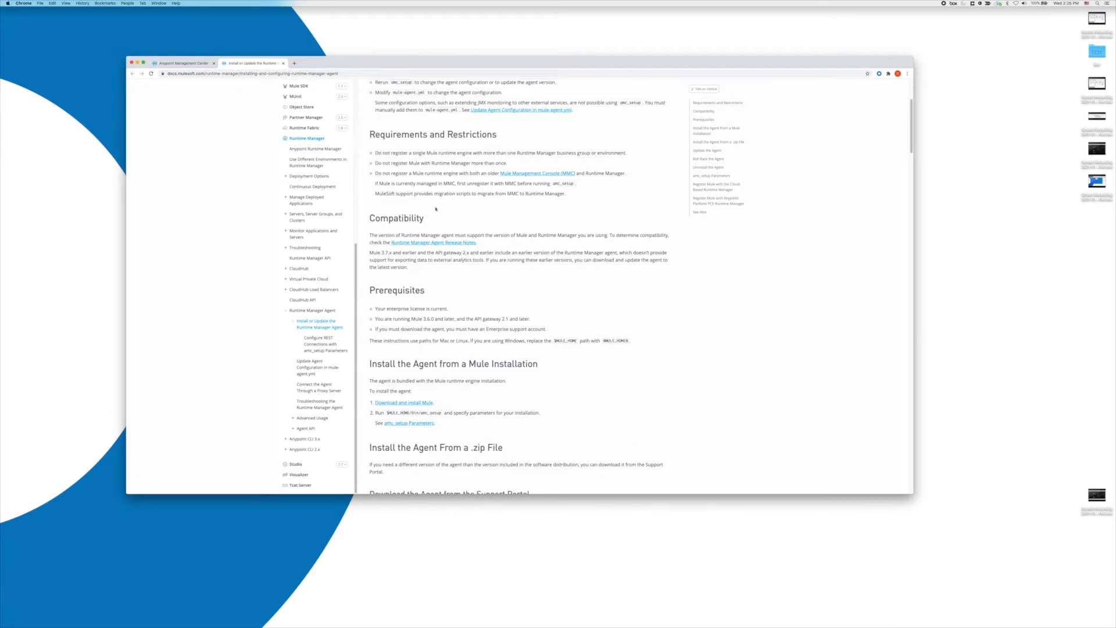
left_click(409, 403)
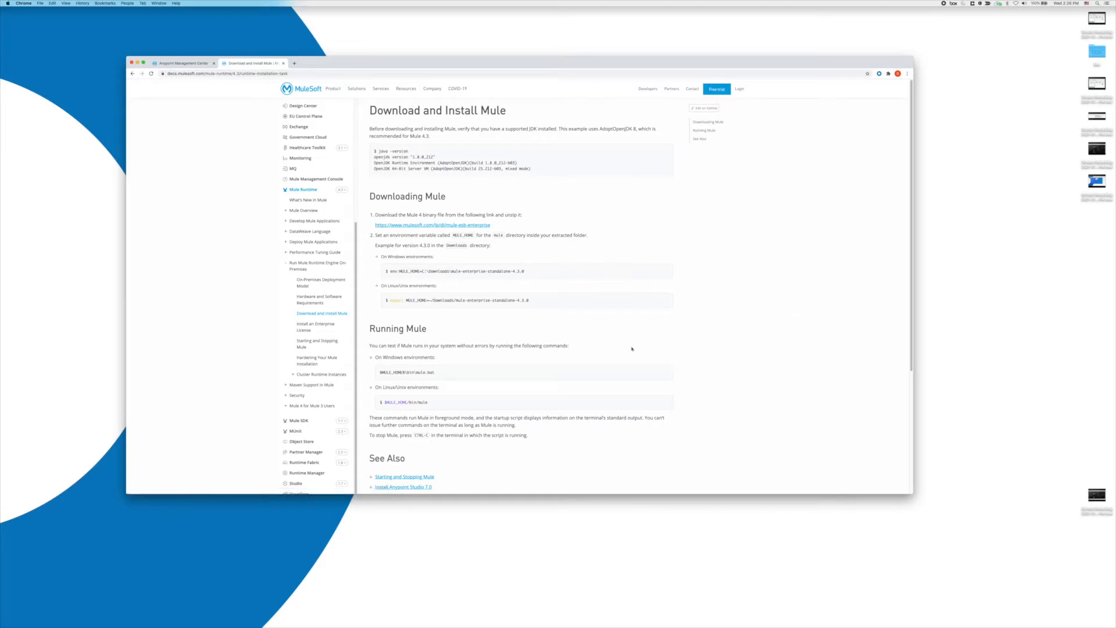
- Copy the Mule 4 download link from the documentation, open it in Safari and download the Mule 4 standalone trial
right_click(471, 226)
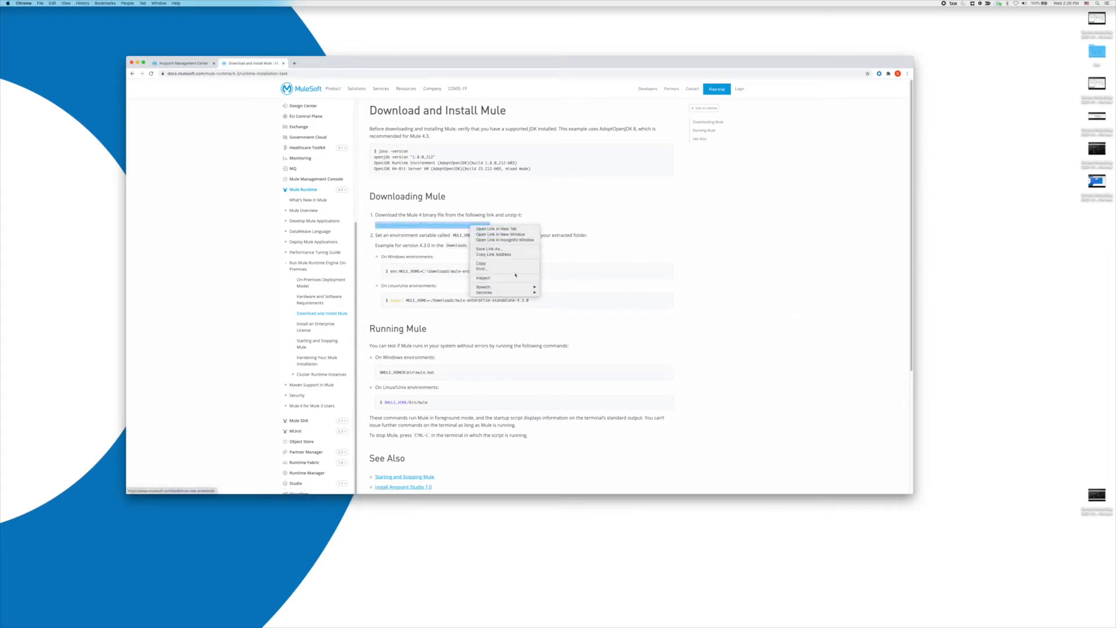
left_click(506, 254)
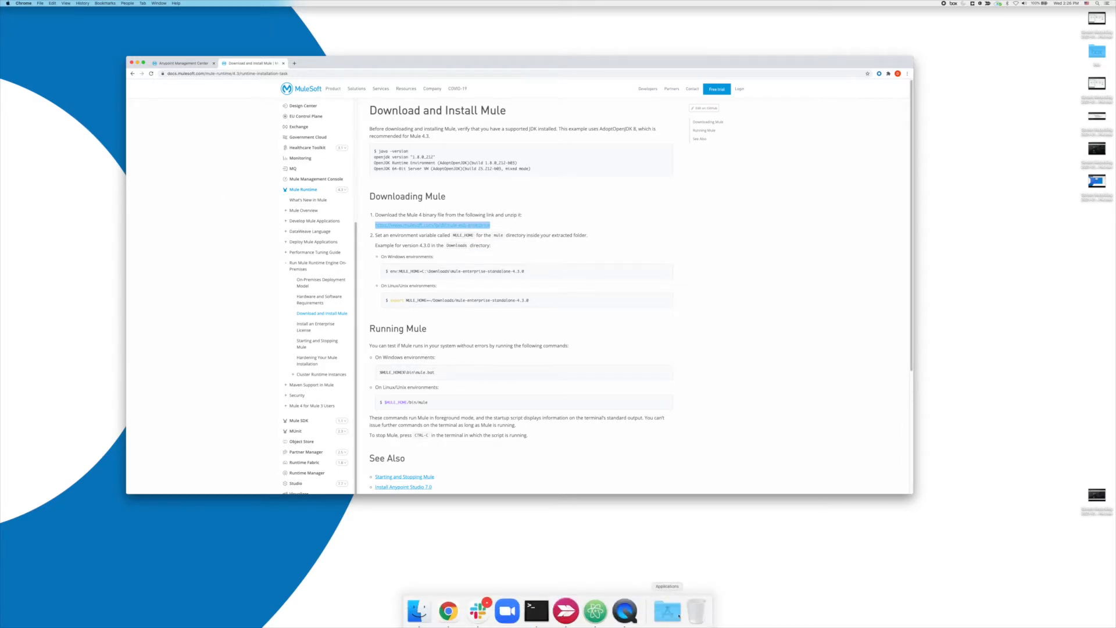
left_click(667, 610)
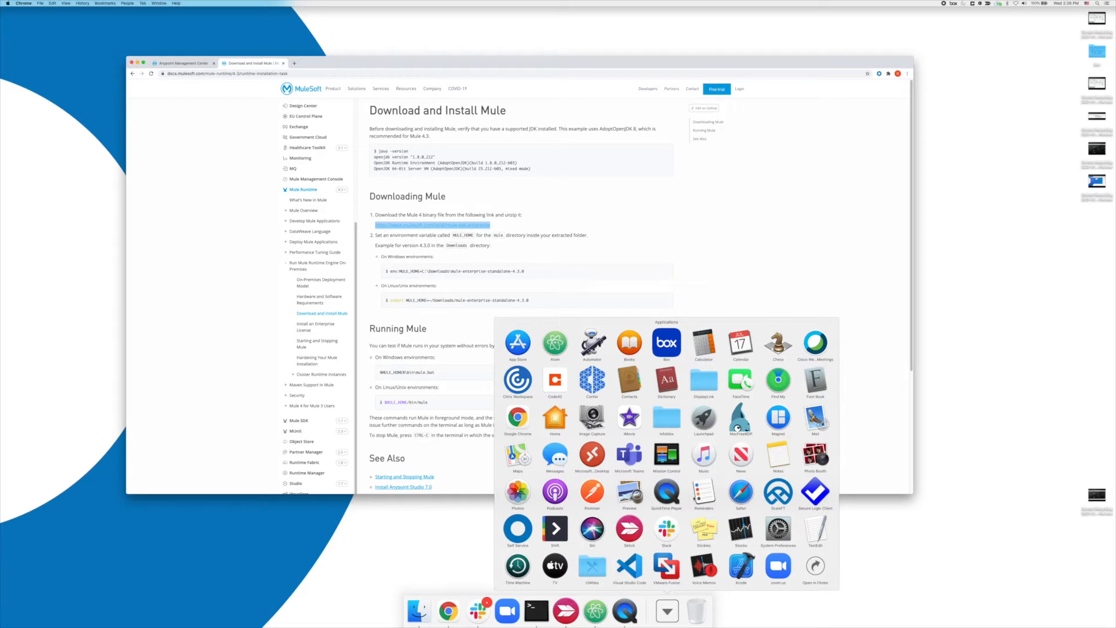
left_click(741, 492)
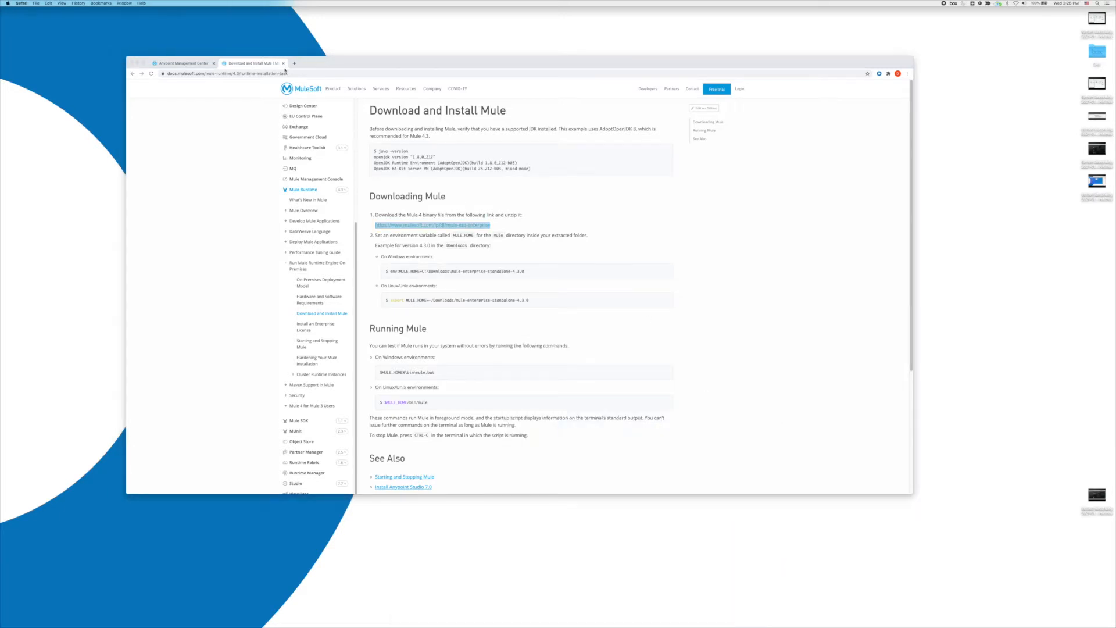
key("super+v")
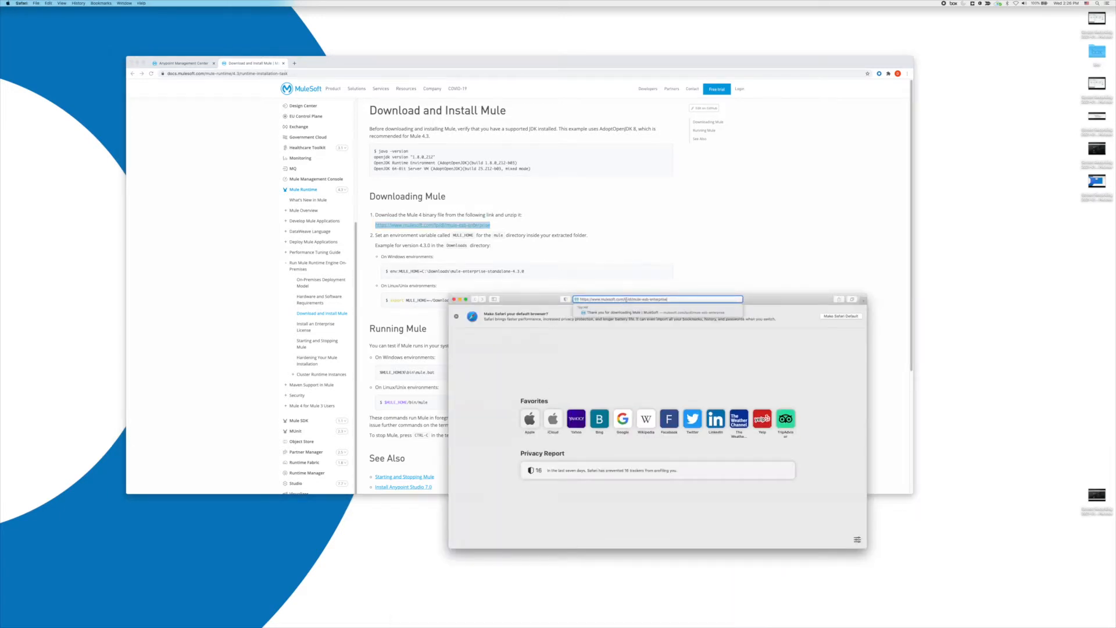
key("Return")
mouse_move(521, 393)
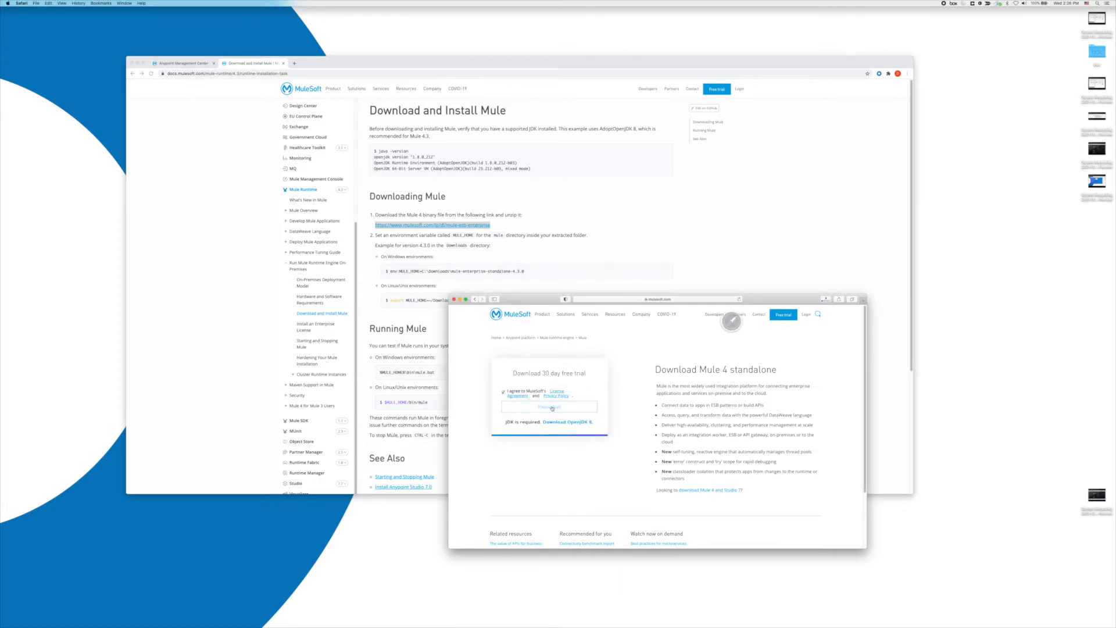
left_click_drag(0, 252, 598, 223)
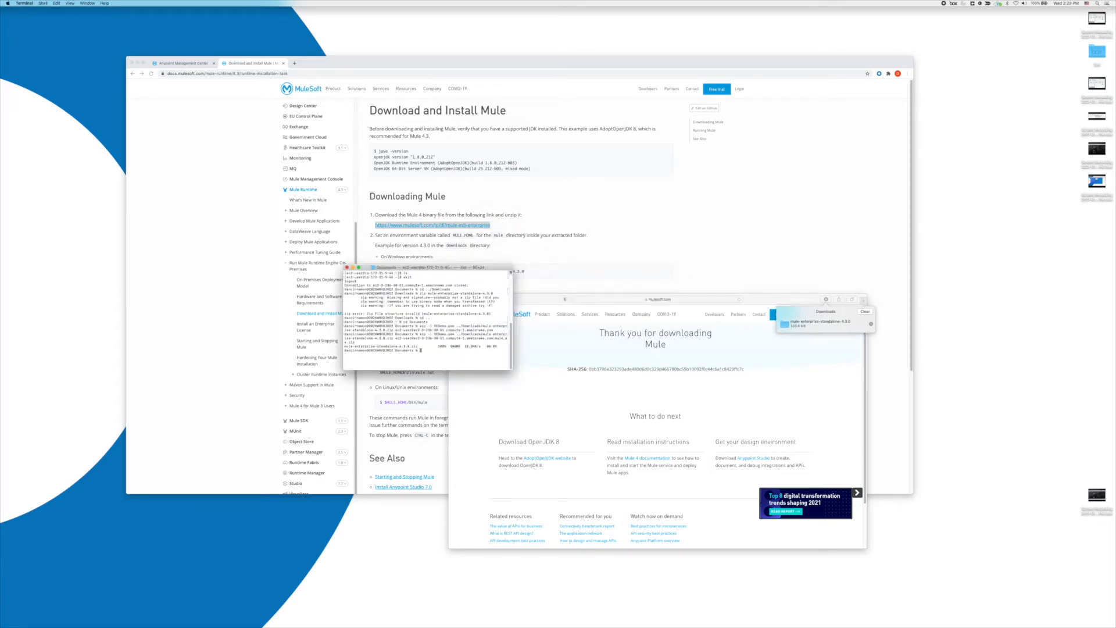
- In Terminal, connect to the EC2 server over SSH as ec2-user and list the files in its home directory
type("cd ../Downloads")
key("Up")
key("Return")
type("clear")
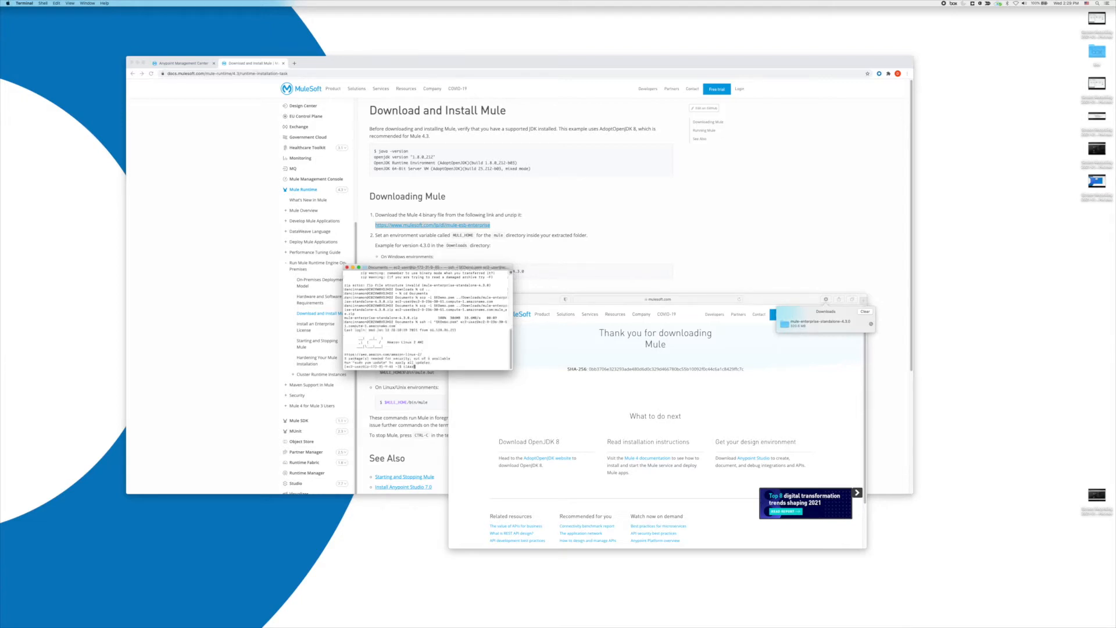
key("Return")
type("ls")
key("Return")
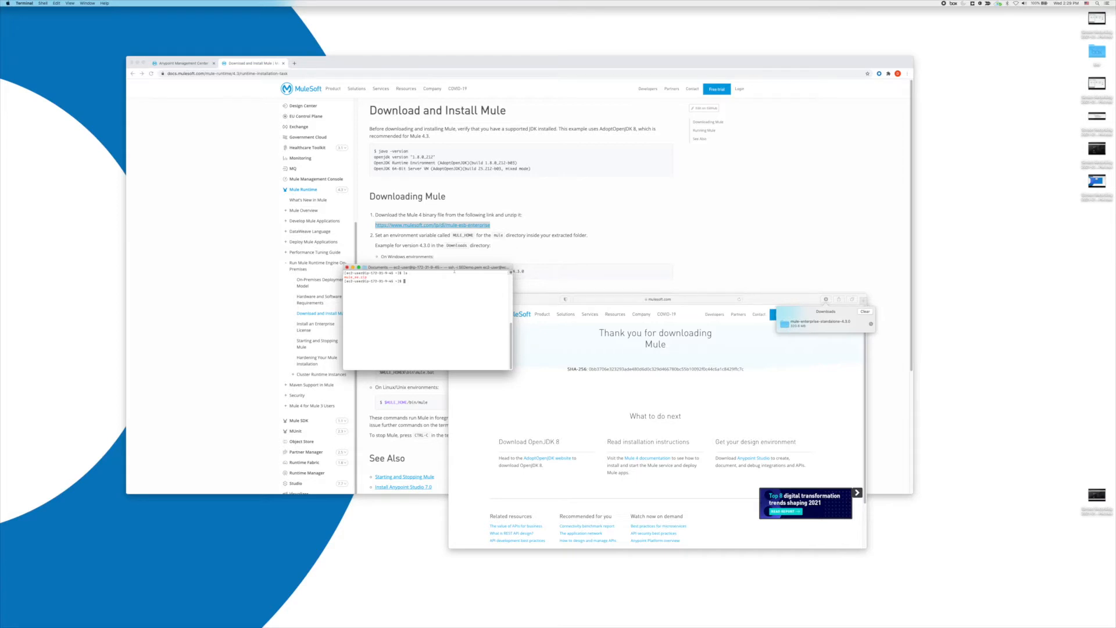
- Install java-1.8.0-openjdk on the server with yum and check the installed Java version
key("ctrl+l")
key("super+v")
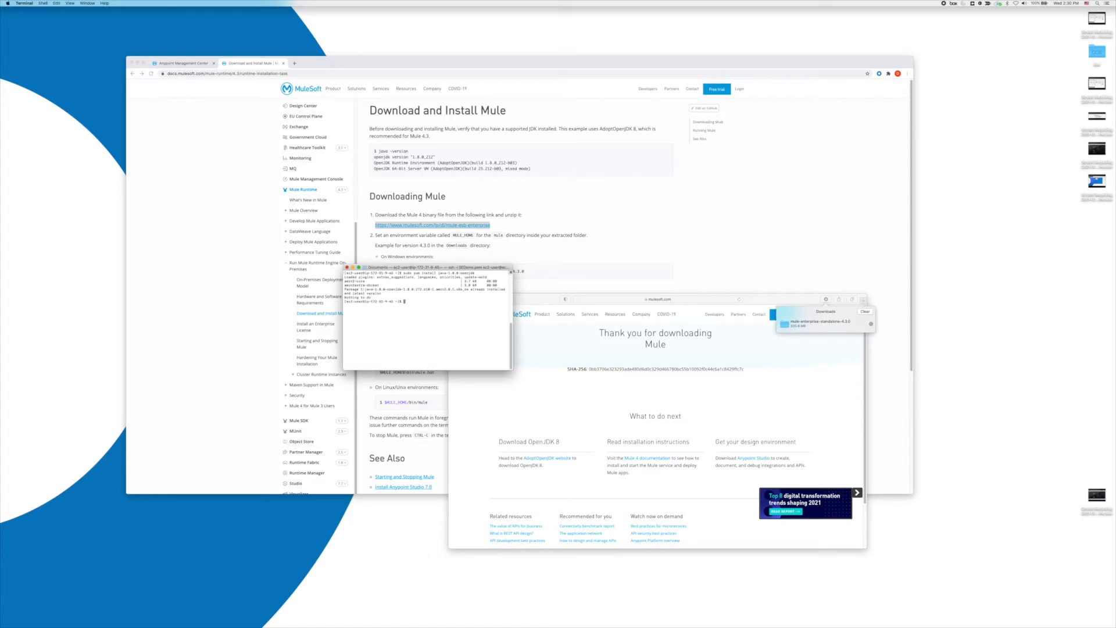
type("java -version")
key("Return")
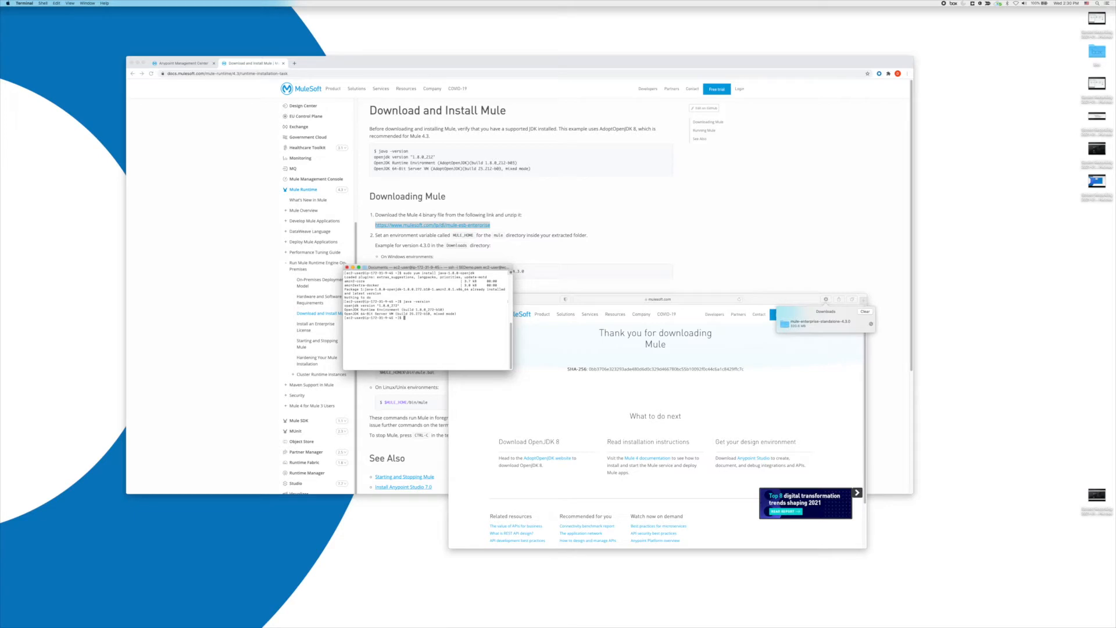
- Unzip the Mule archive on the server and list the contents of the mule-enterprise-standalone-4.3.0 directory
type("unzipmule.zip")
key("Return")
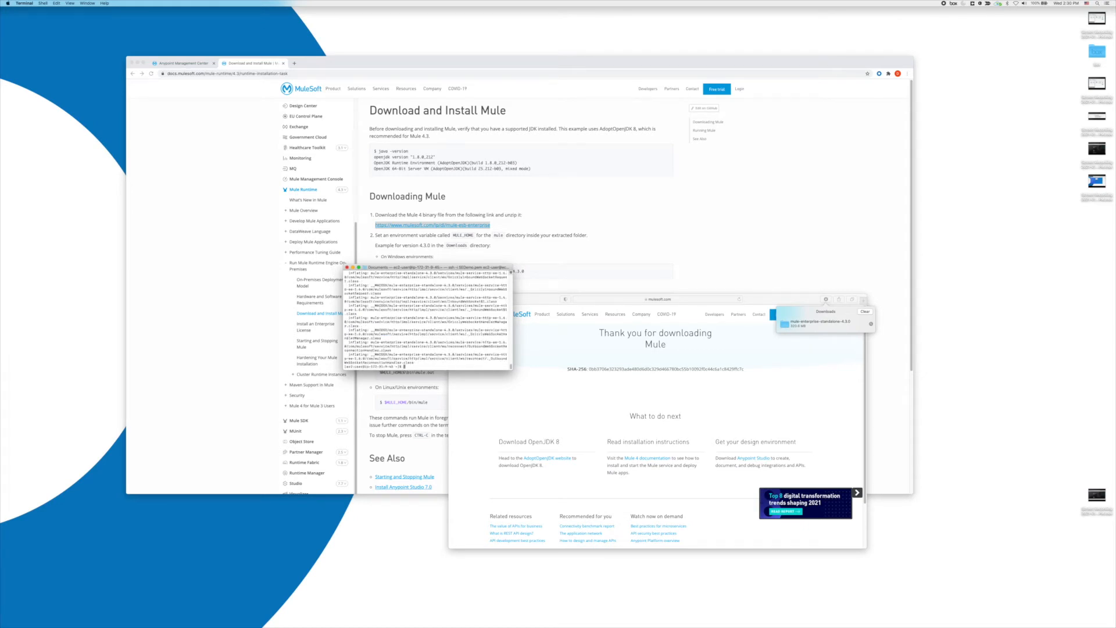
type("cd mule-enterprise-standalone-4.3.0/")
key("Return")
type("ls")
key("Return")
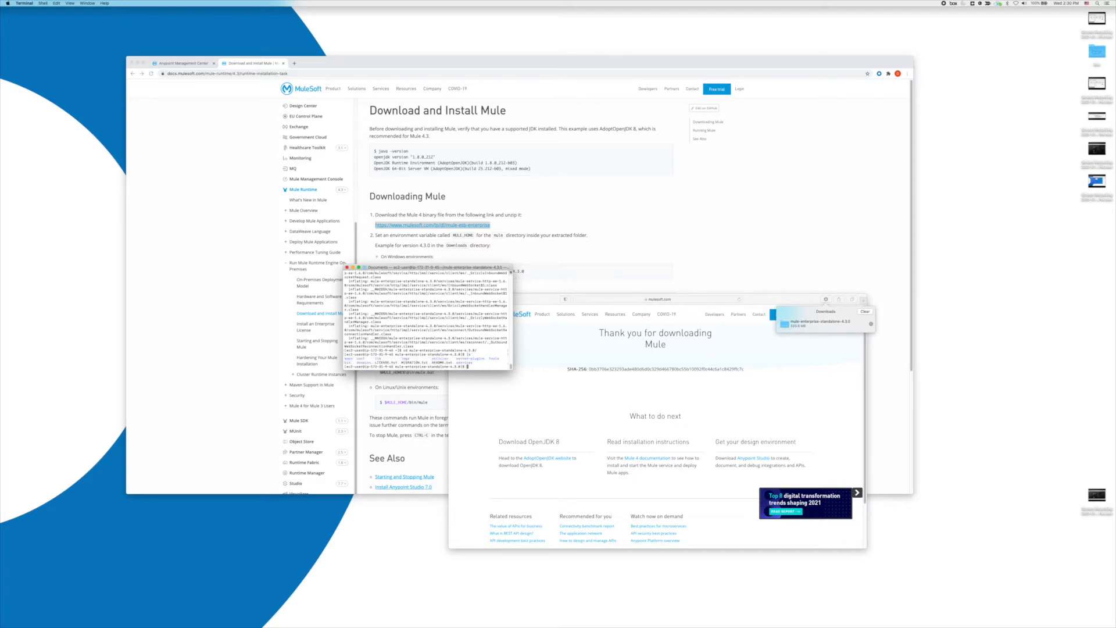
- Change to Mule's bin directory and list its files
type("cd bin")
key("Return")
type("ls")
key("Return")
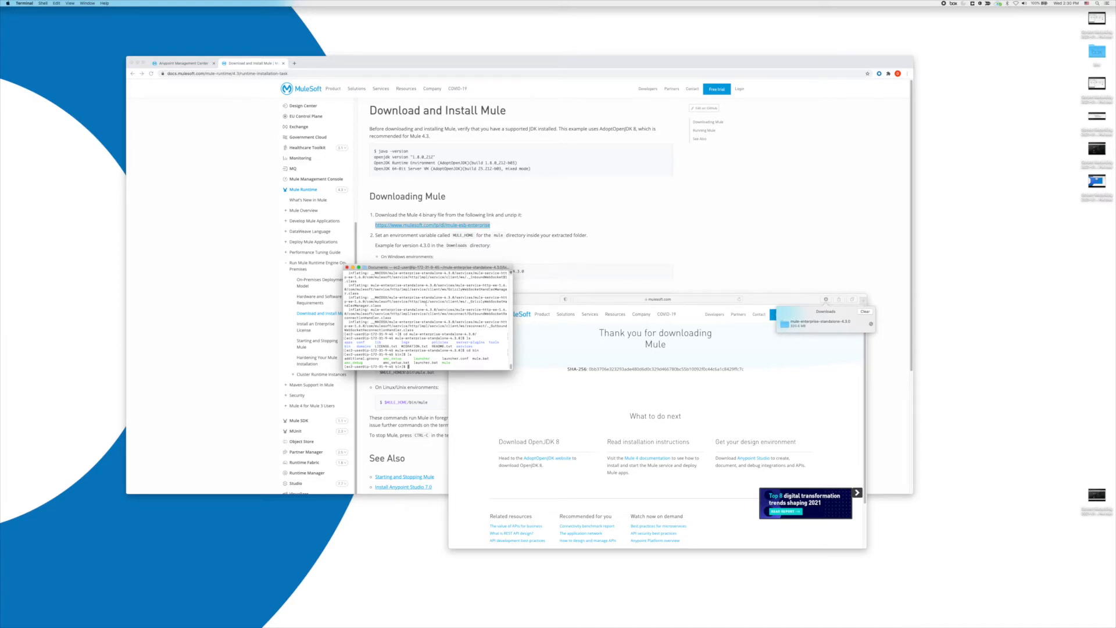
- Copy the amc_setup command with its registration token from the Add Server dialog and run it in the server's bin directory in Terminal
left_click(190, 65)
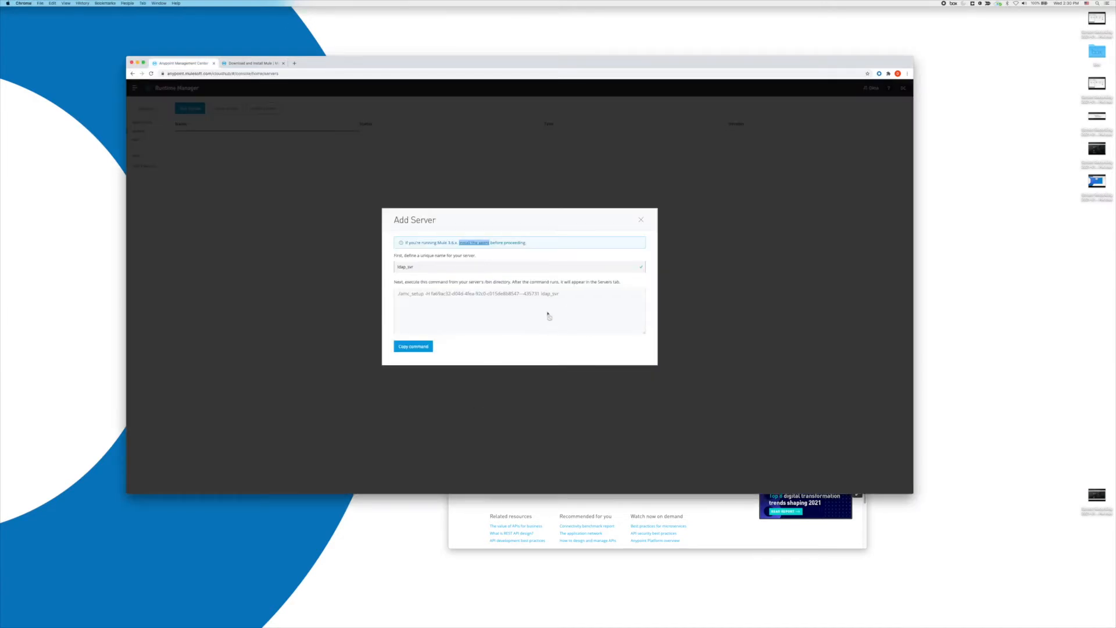
left_click_drag(559, 294, 386, 294)
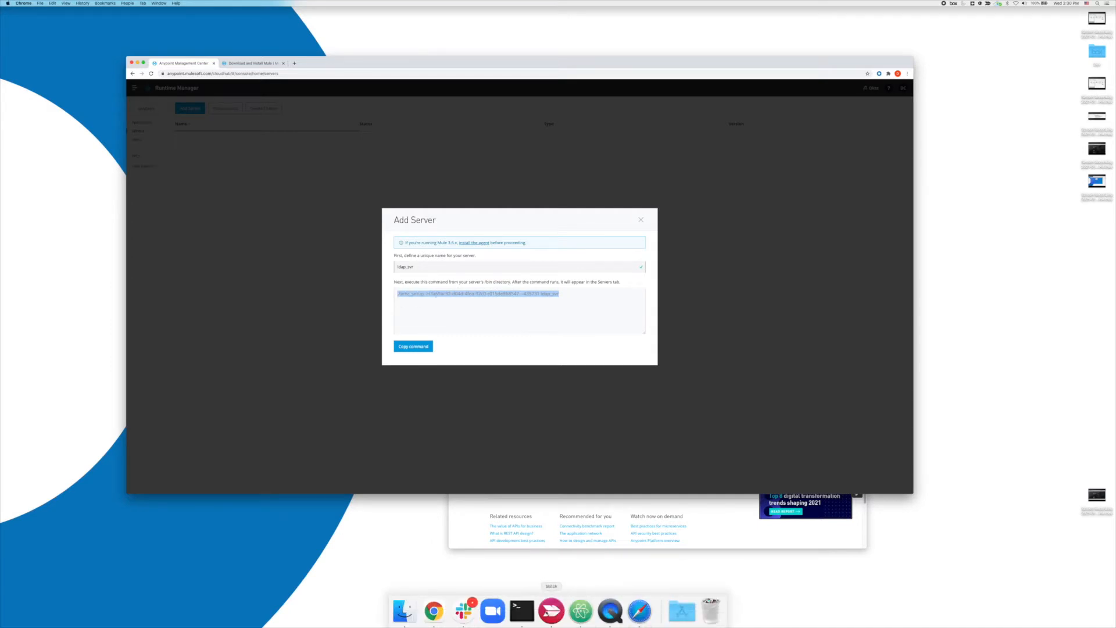
left_click(522, 610)
key("super+v")
key("Return")
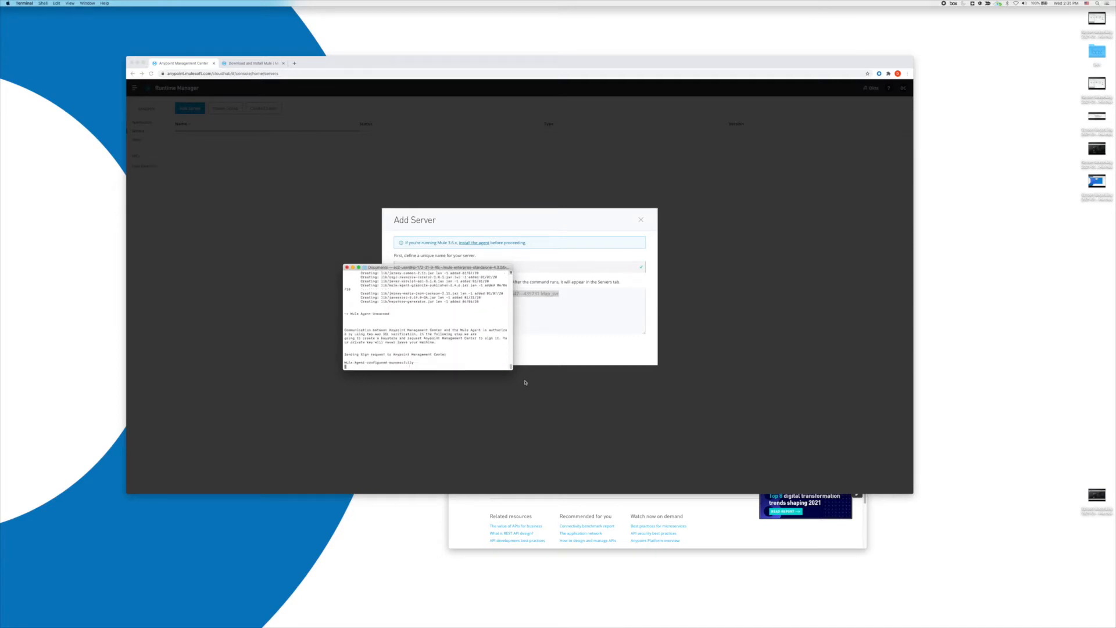
- Enlarge the Terminal window and review the output of the Mule agent setup
left_click_drag(513, 370, 792, 504)
scroll(490, 390, "up", 10)
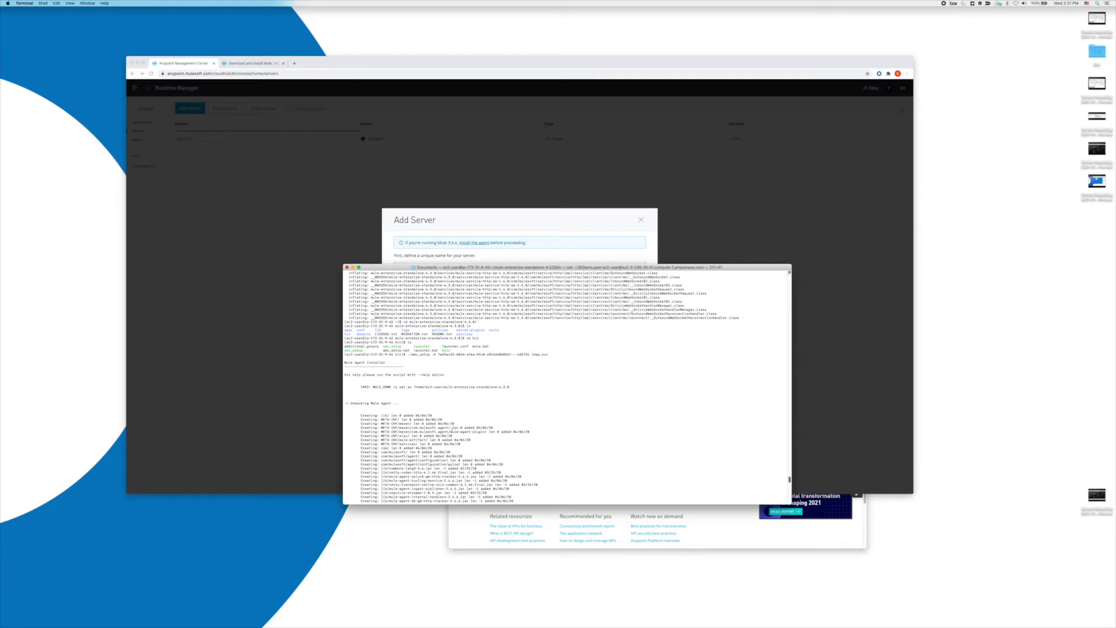
scroll(453, 428, "down", 10)
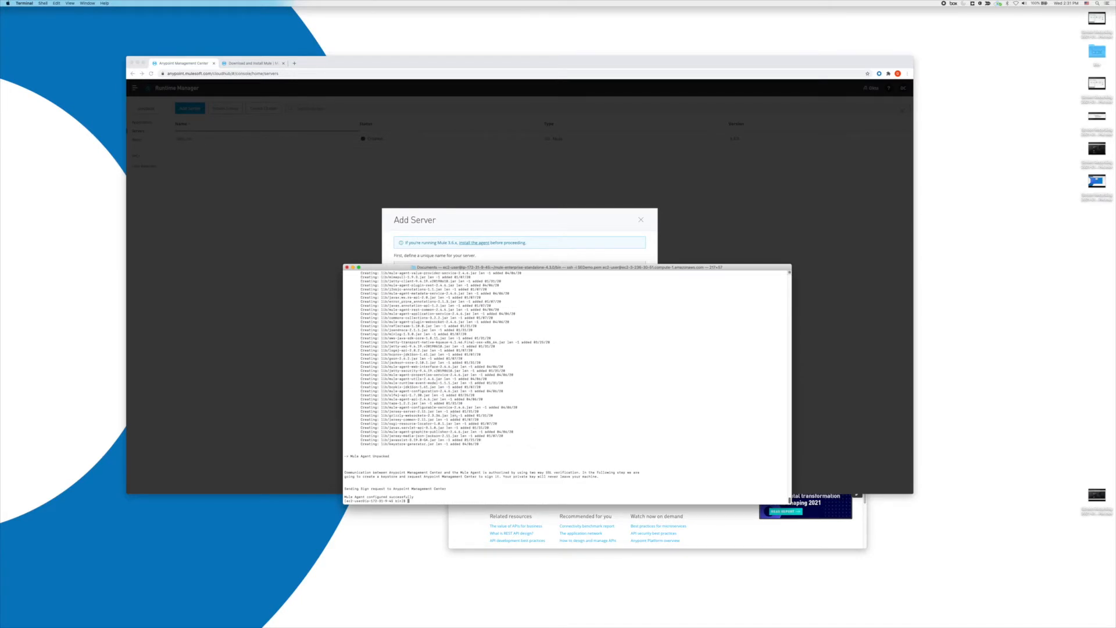
- Close the Add Server dialog in Runtime Manager and open the details of ldap_svr in the server list
left_click(235, 369)
left_click(640, 219)
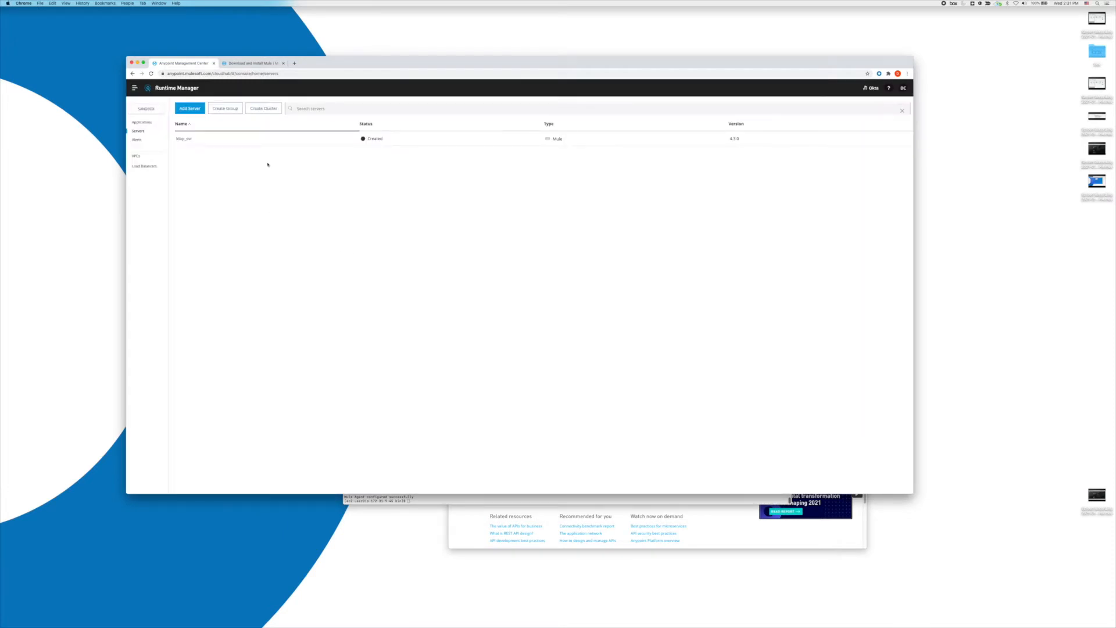
left_click(138, 140)
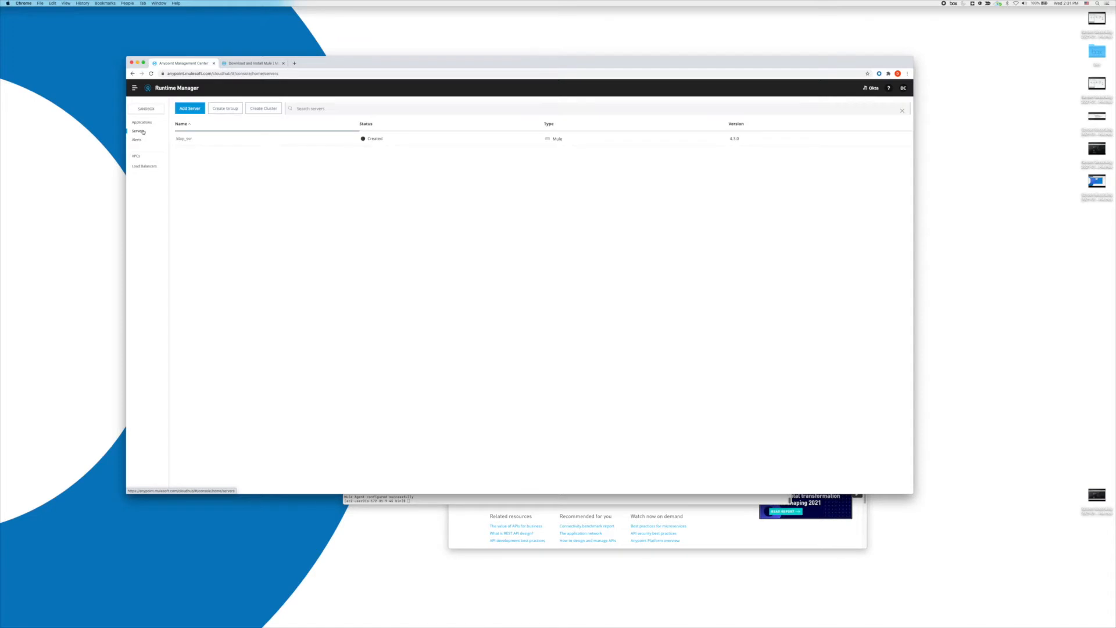
left_click(206, 140)
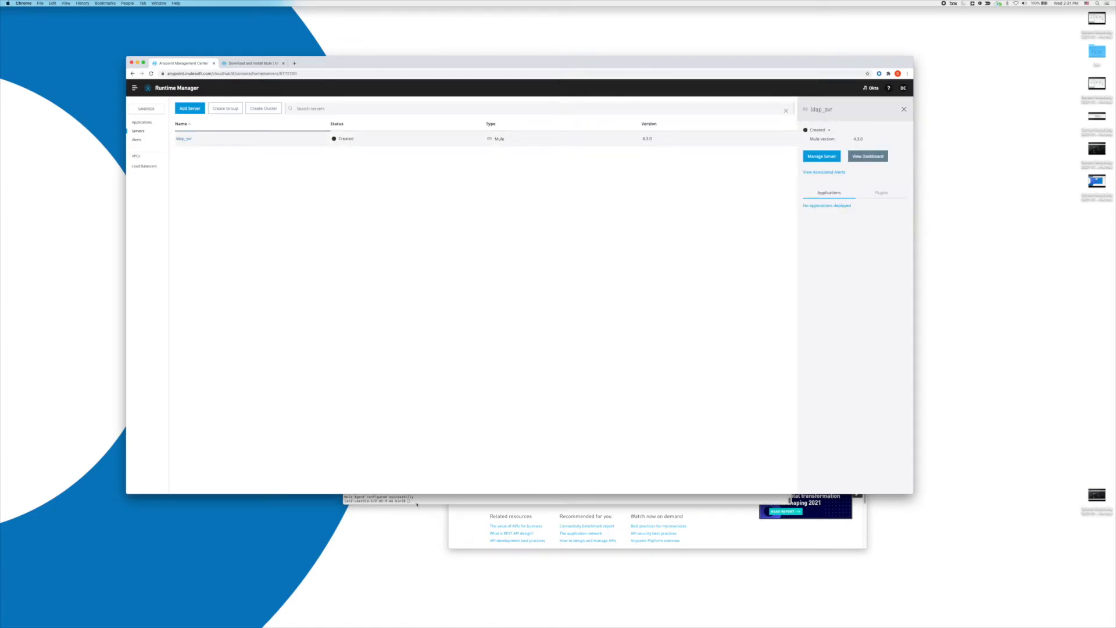
- In Terminal, list the bin directory's files and start the Mule runtime with ./mule
left_click(417, 503)
type("ls")
key("Return")
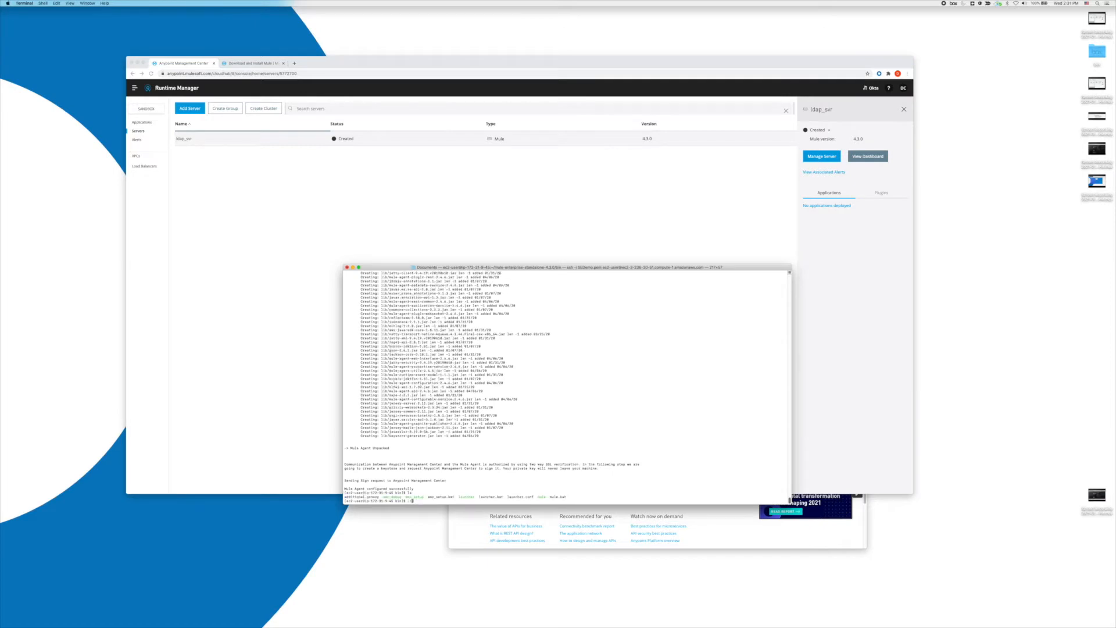
type("./mule")
key("Return")
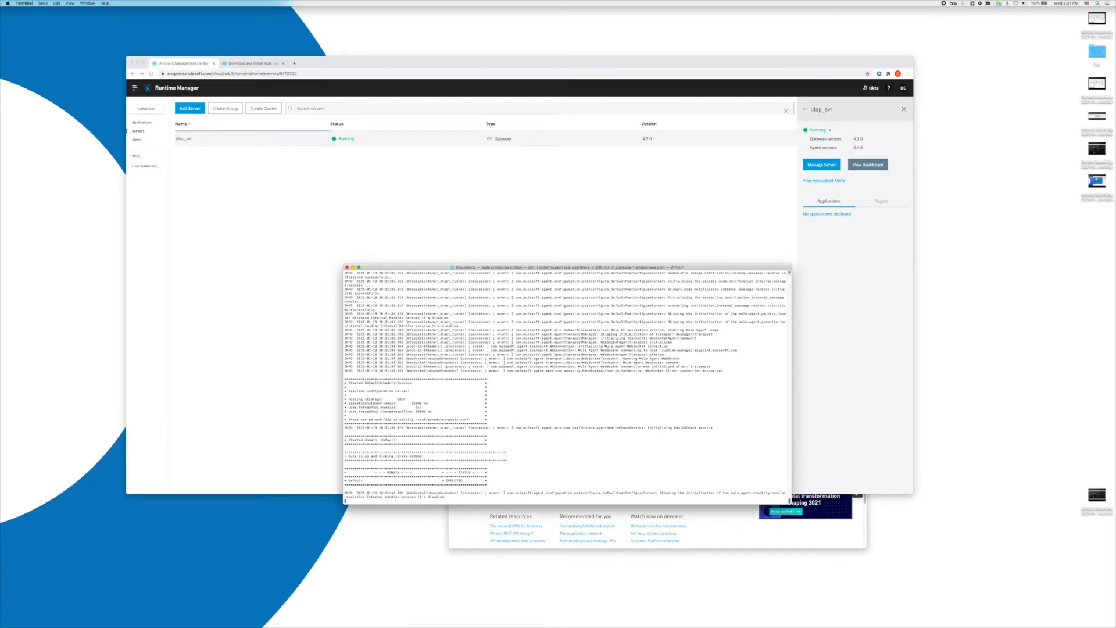
- Check the status of ldap_svr in Runtime Manager and the Mule startup log in Terminal
left_click(349, 118)
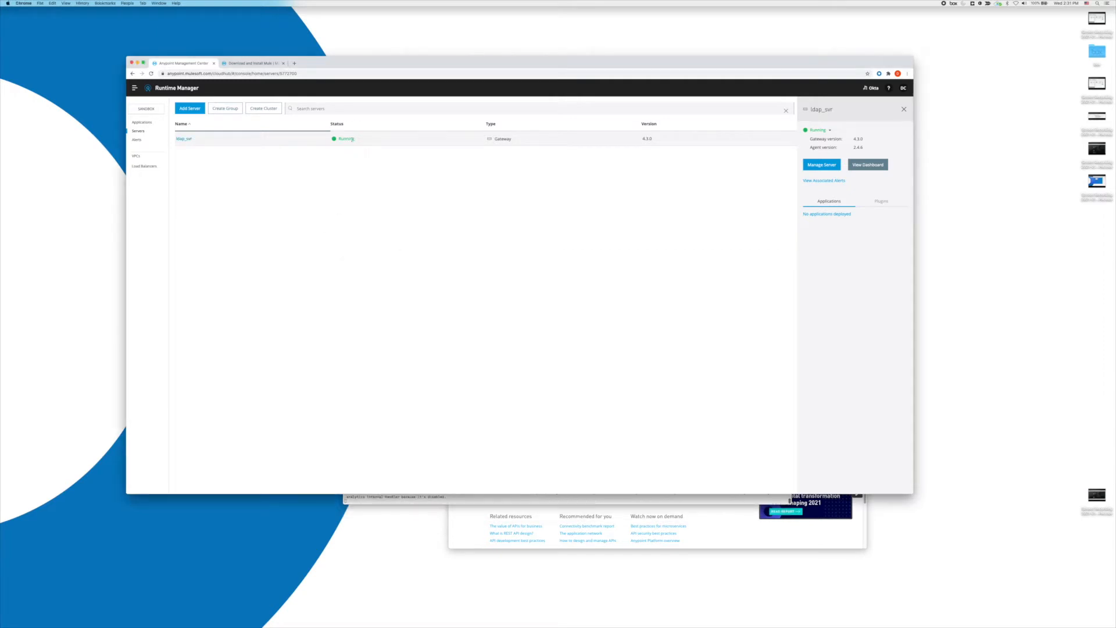
left_click(456, 495)
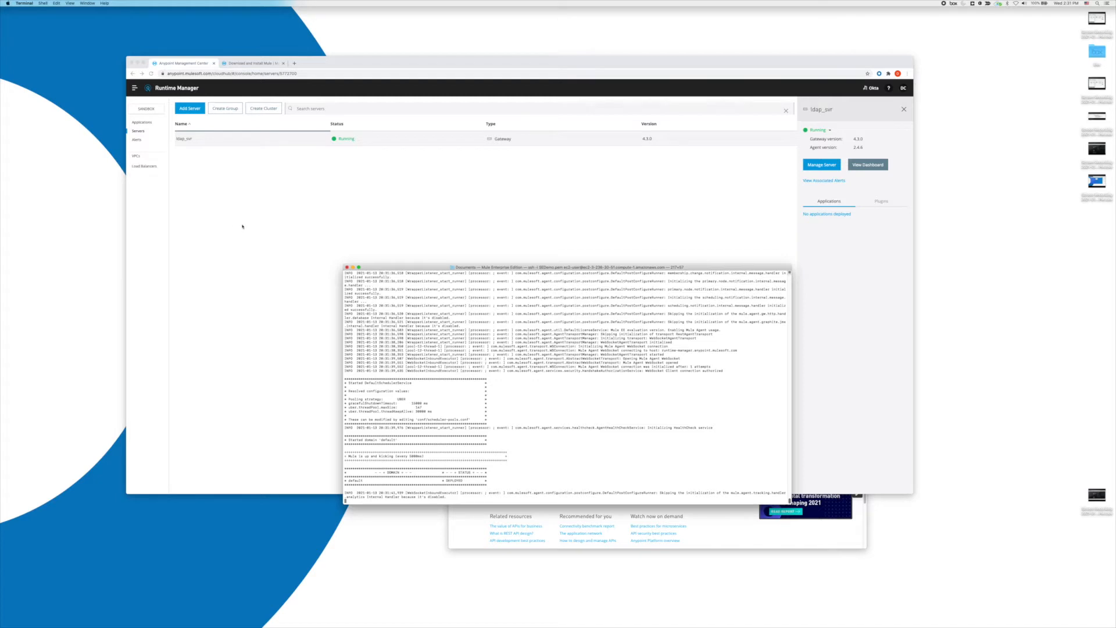
left_click(300, 222)
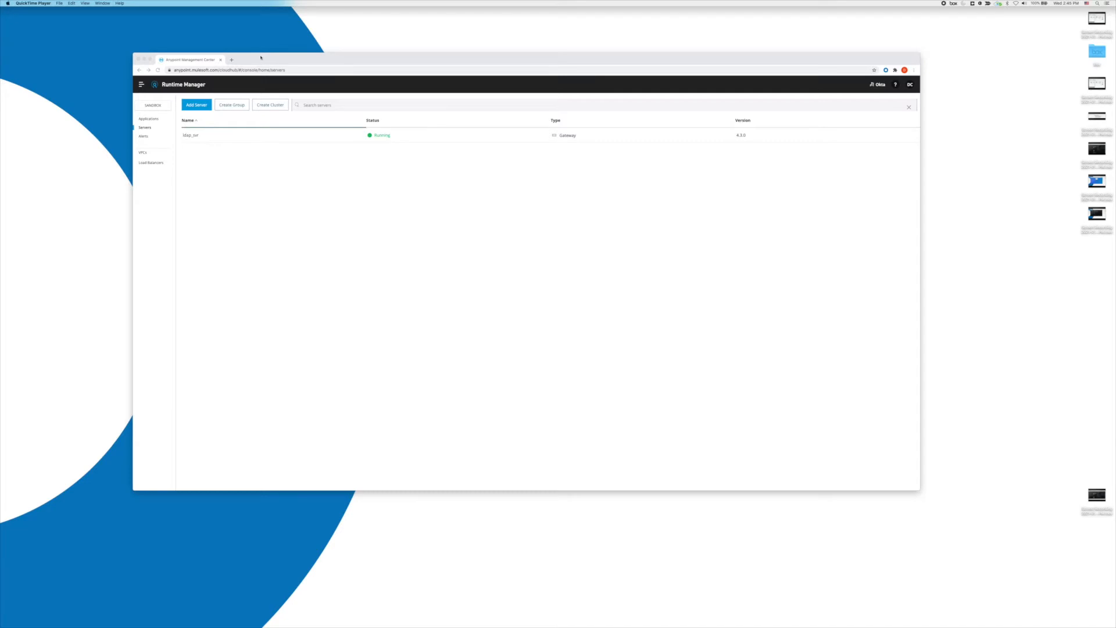
- Switch from Runtime Manager to Design Center and create a new Mule app named ldap_workflow
left_click(138, 98)
left_click(141, 85)
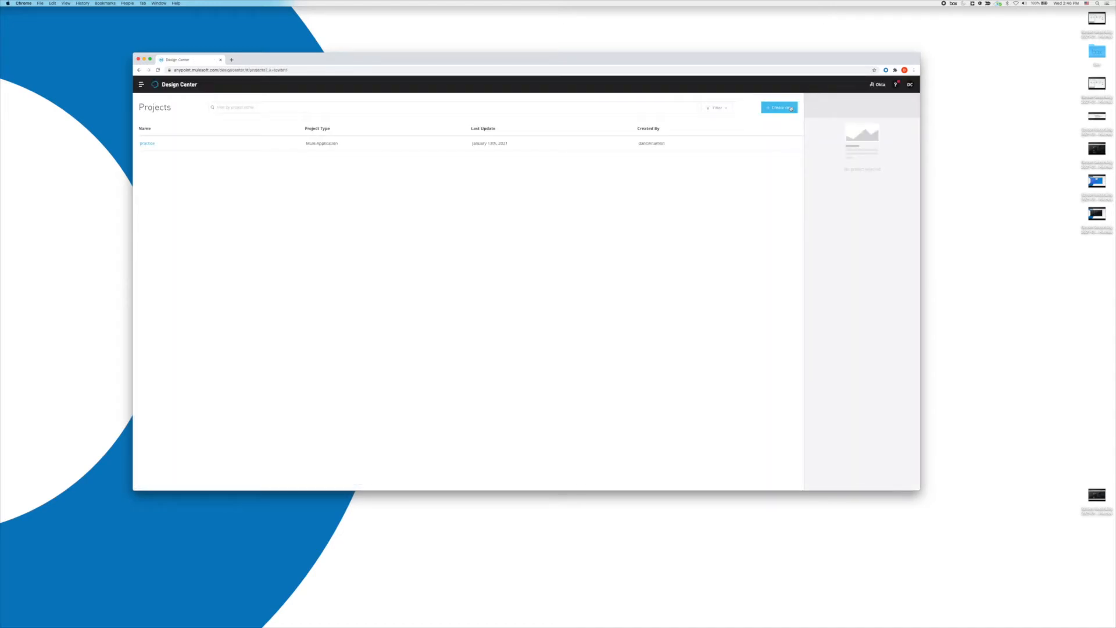
left_click(787, 108)
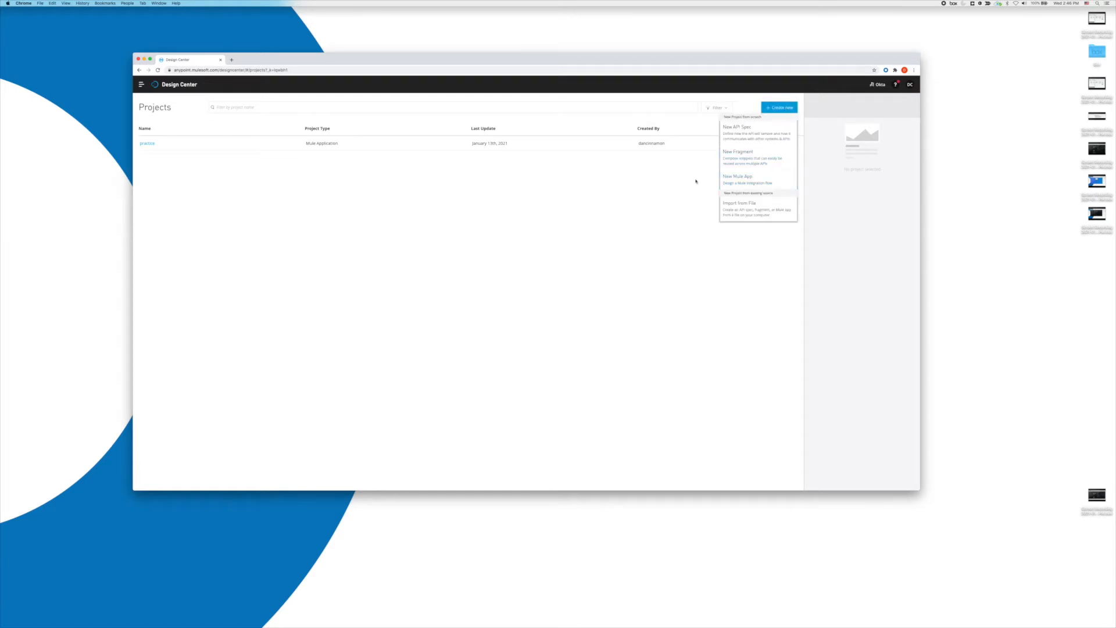
left_click(749, 179)
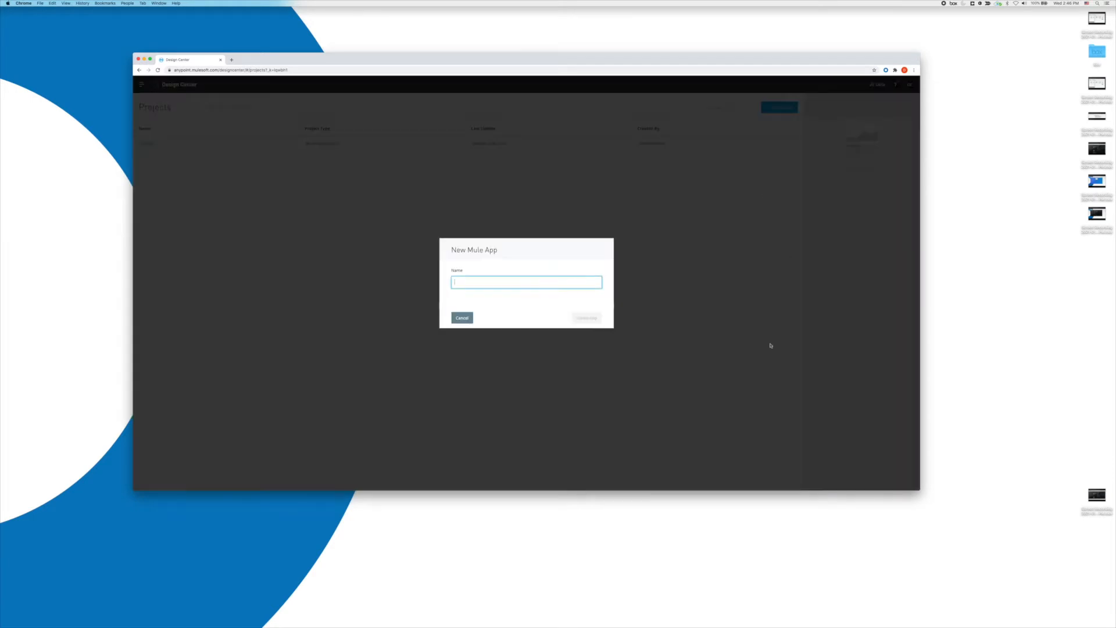
type("ldap_workflow")
key("Return")
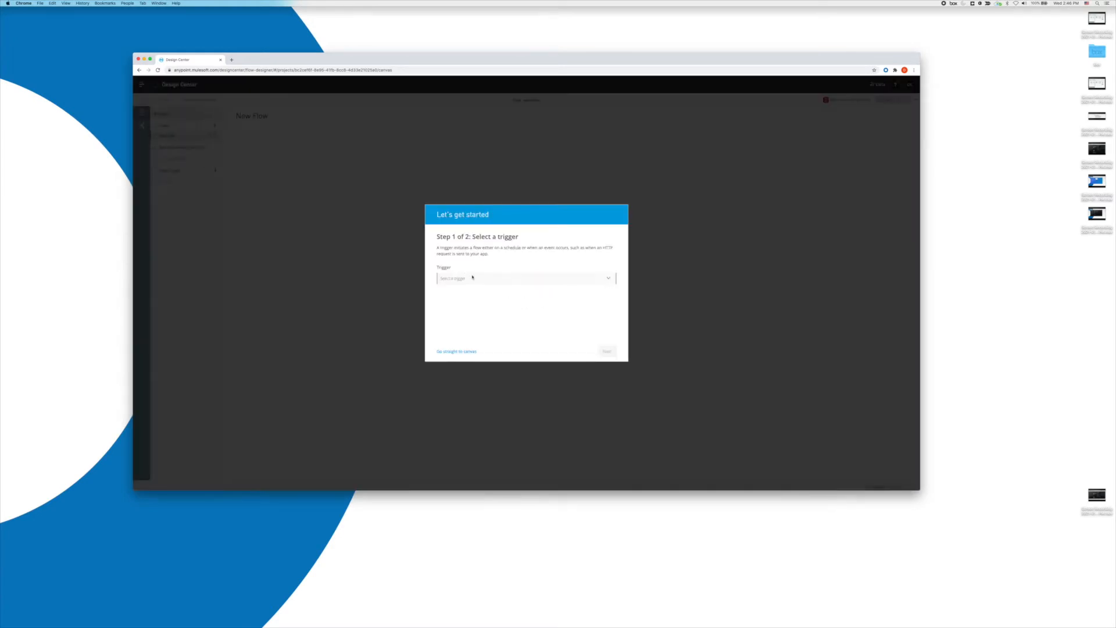
- Choose the HTTP Connector with the Listener operation as the flow's trigger and continue to target selection
left_click(472, 278)
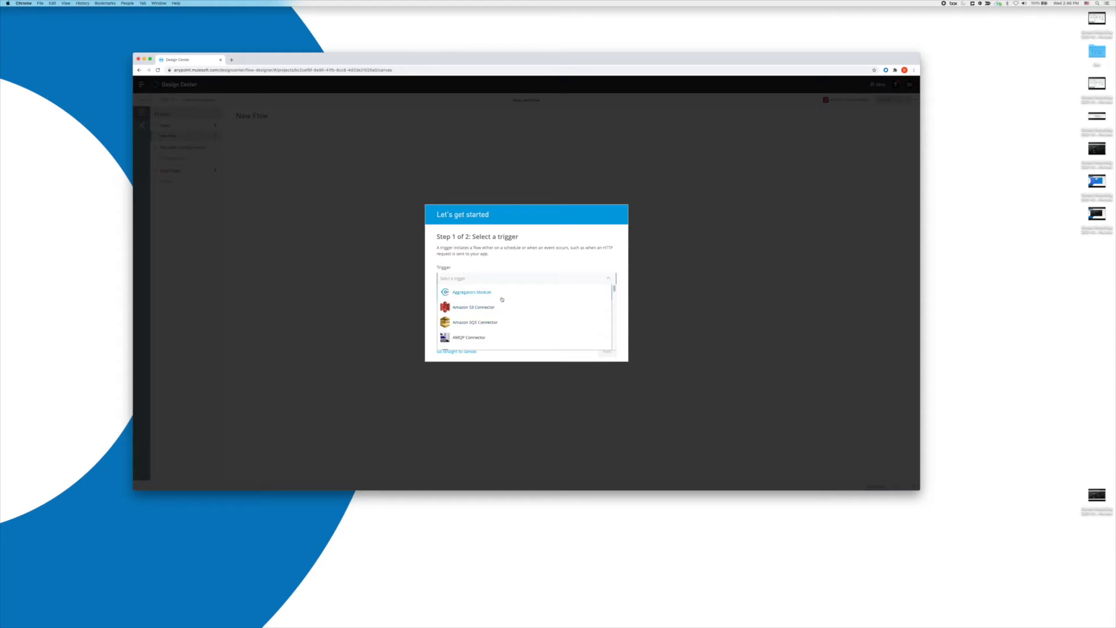
type("http")
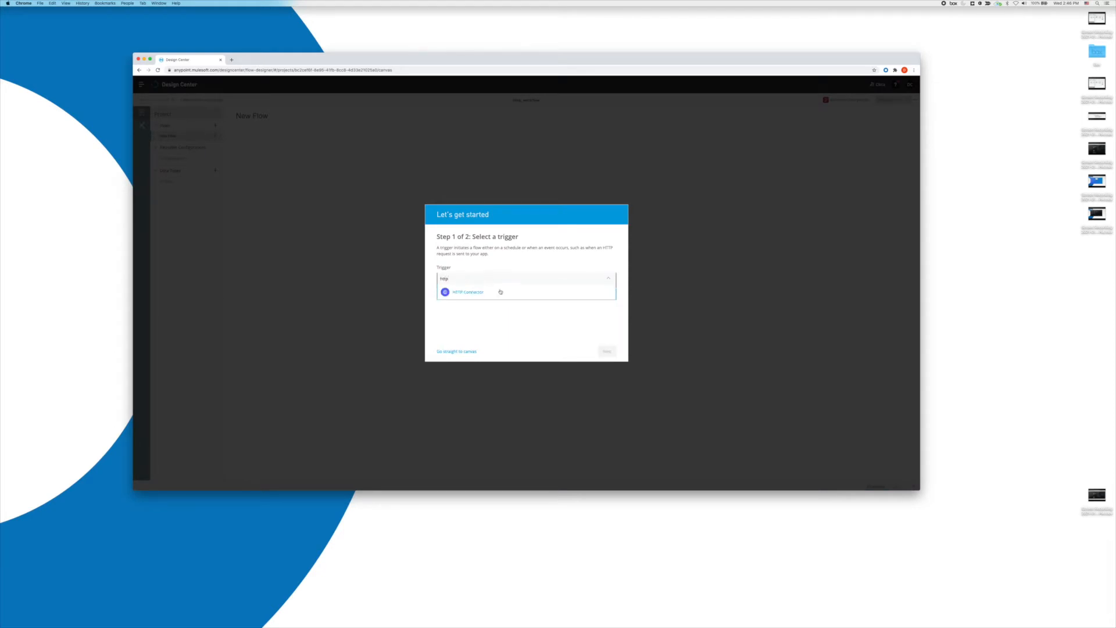
left_click(501, 292)
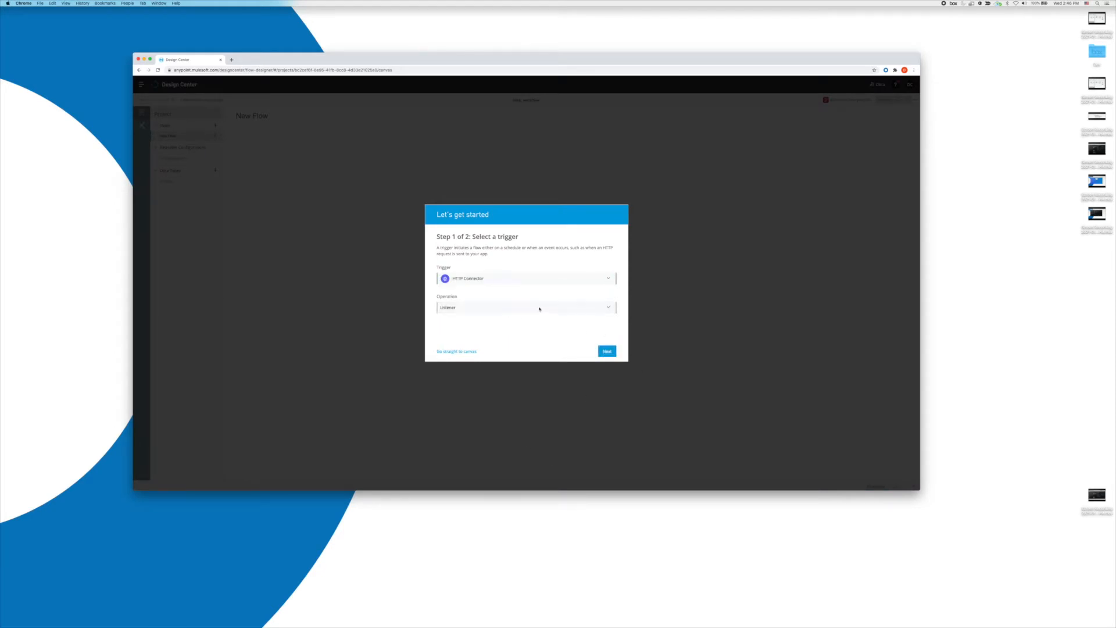
left_click(486, 308)
left_click(607, 351)
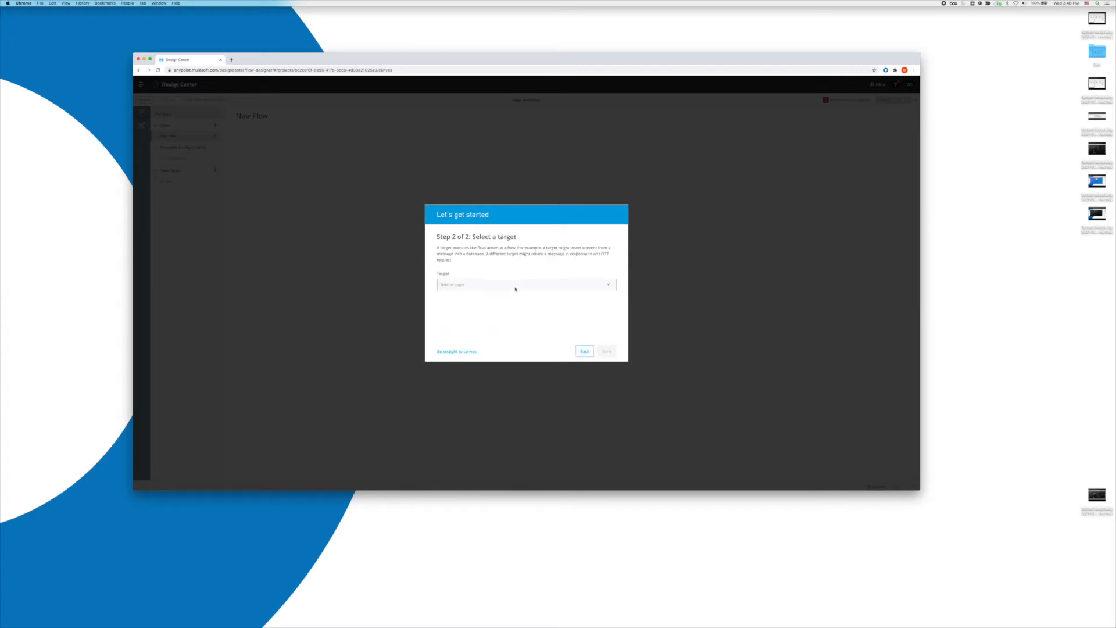
- Choose the LDAP Connector with the Search operation as the flow's target and finish the setup
left_click(472, 285)
type("ldap")
left_click(487, 297)
left_click(437, 314)
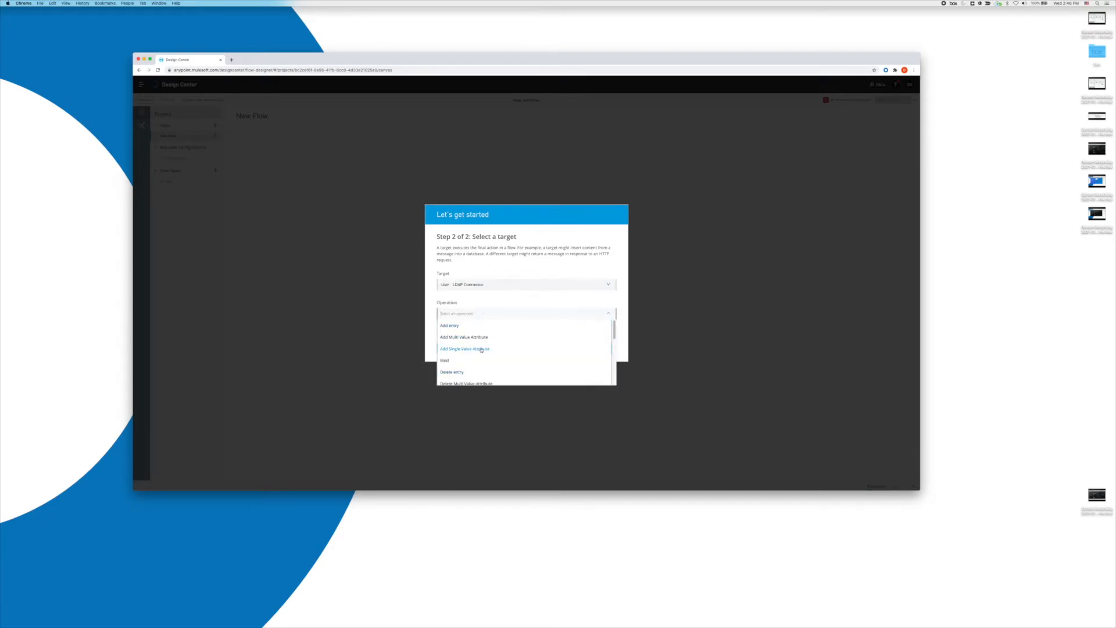
scroll(483, 354, "down", 5)
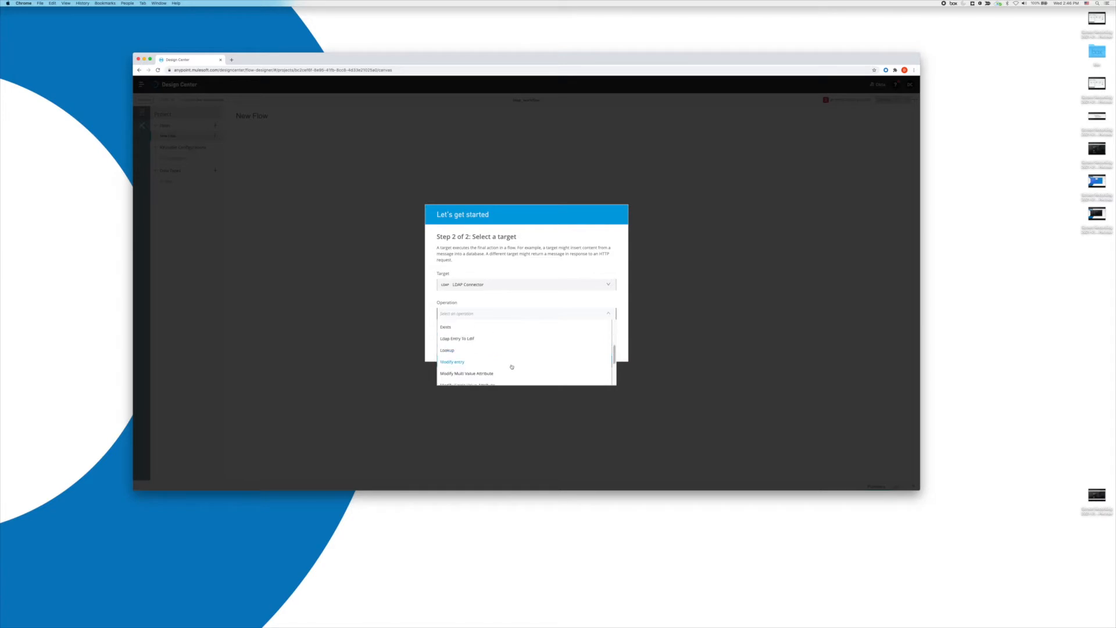
scroll(500, 363, "down", 3)
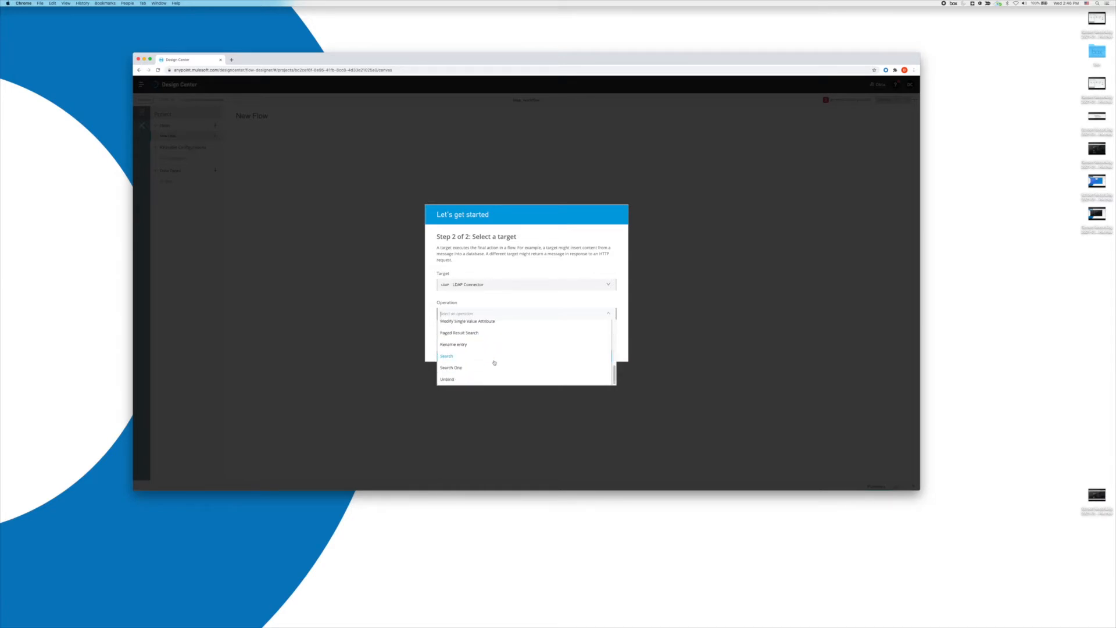
left_click(455, 356)
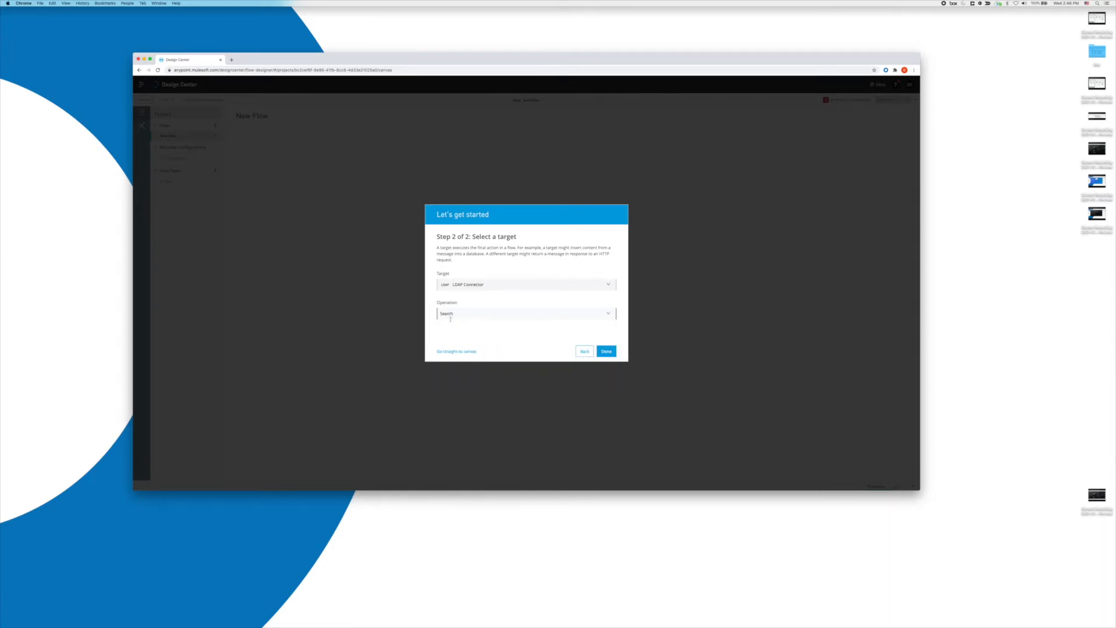
left_click(603, 353)
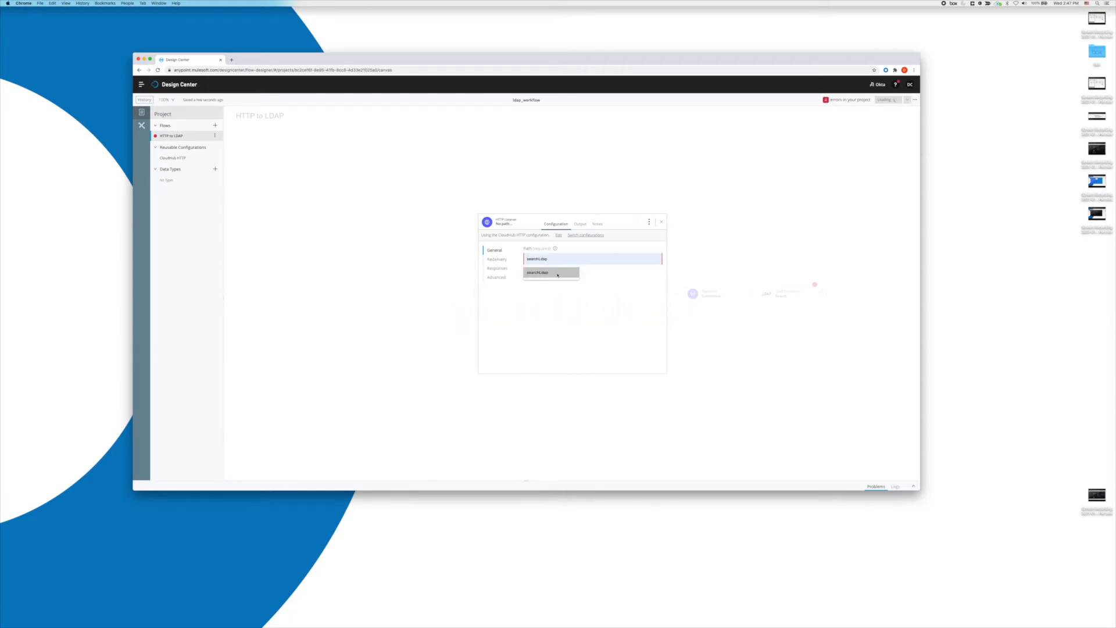
- Set the HTTP Listener's path to search/ldap and add a response header with the key Content-Type
left_click(557, 274)
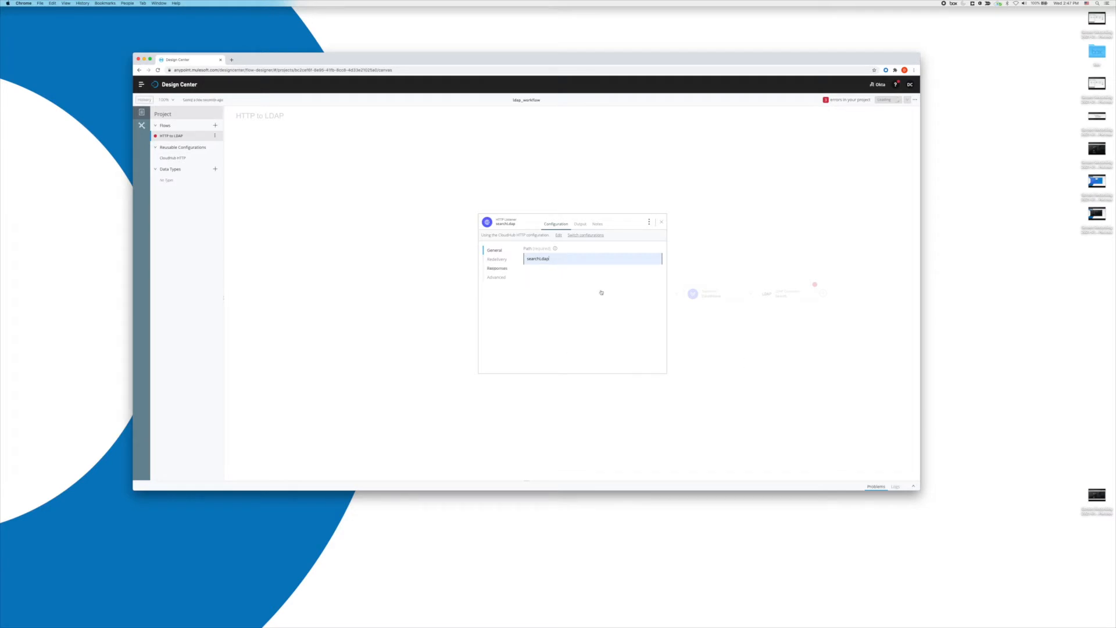
scroll(576, 296, "down", 3)
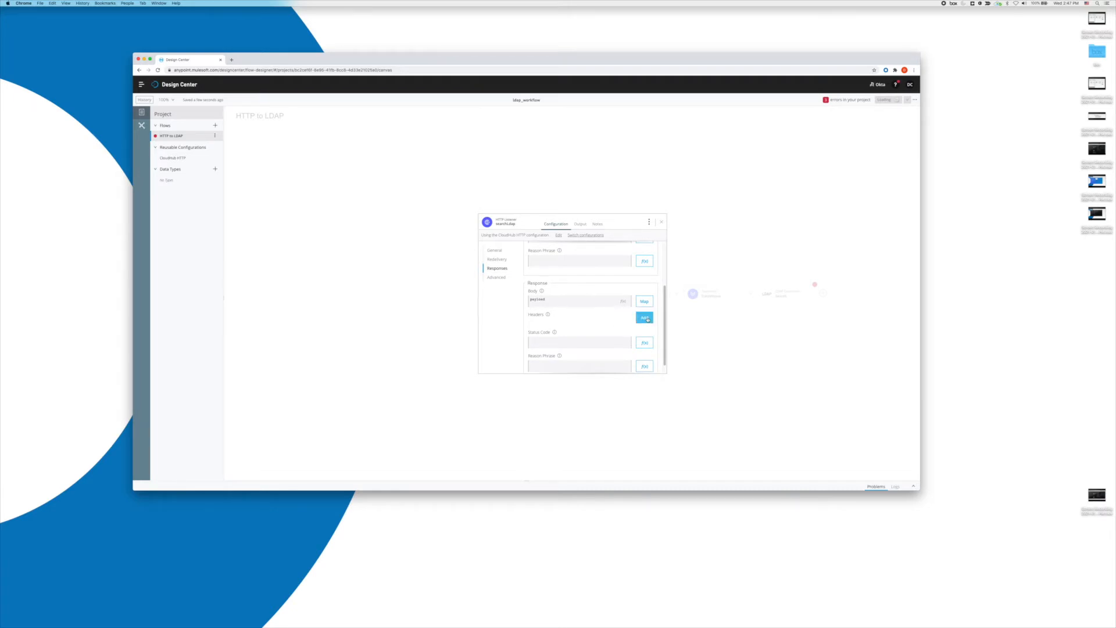
left_click(645, 318)
double_click(476, 253)
type("Con")
key("BackSpace")
key("BackSpace")
key("BackSpace")
key("BackSpace")
key("BackSpace")
key("BackSpace")
key("BackSpace")
type("Content-Type")
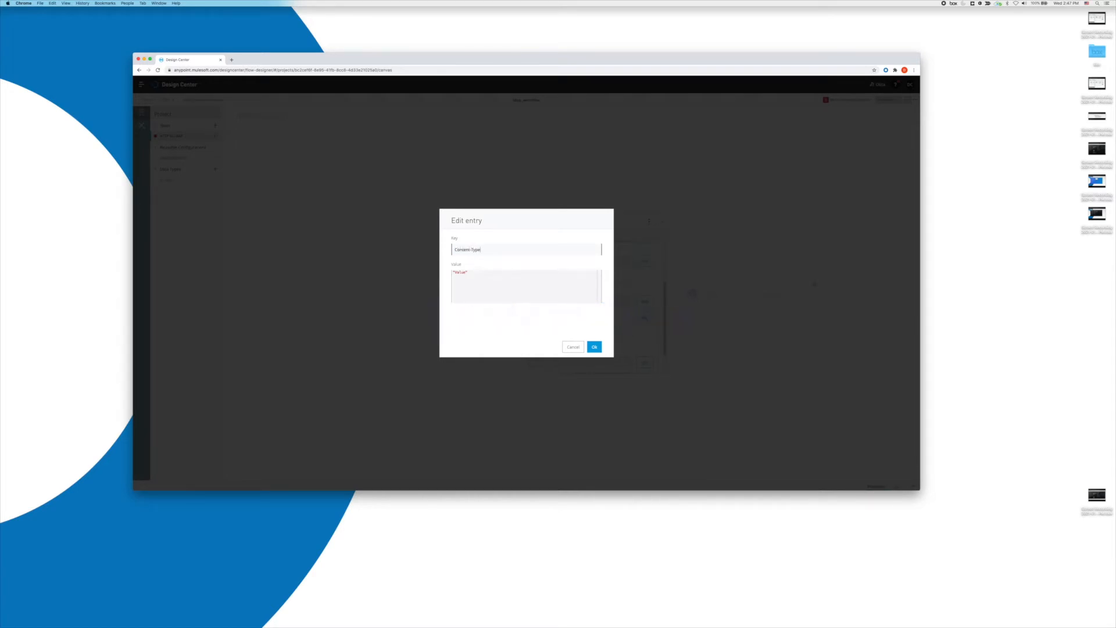
- Set the Content-Type response header's value to "application/json" and close the HTTP Listener's configuration
left_click(468, 272)
key("BackSpace")
key("BackSpace")
key("BackSpace")
type("applicatio")
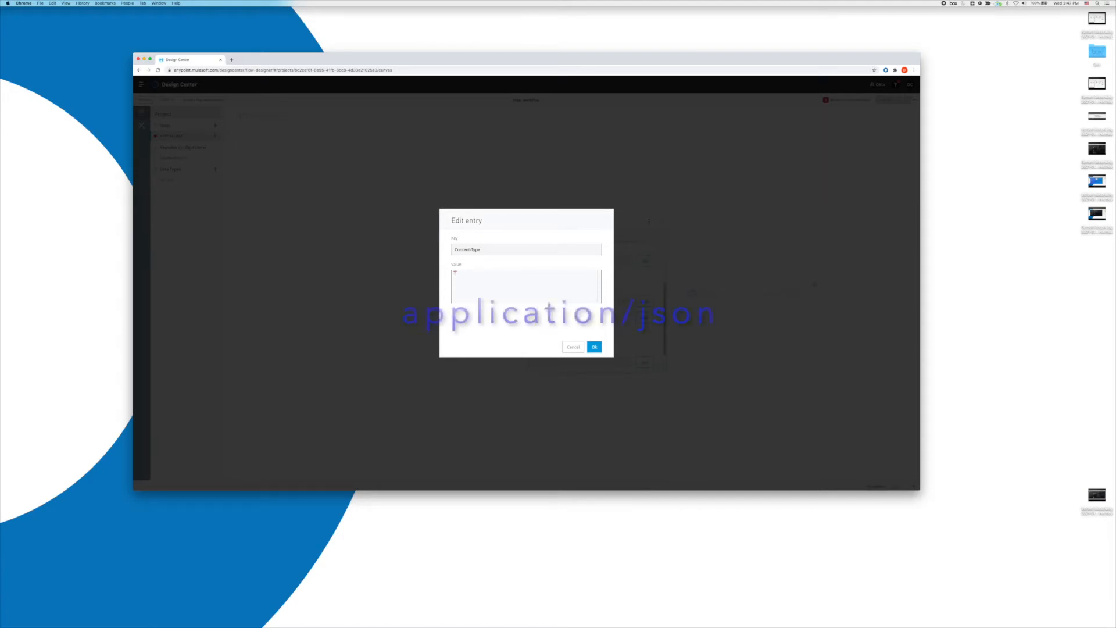
type("n/json")
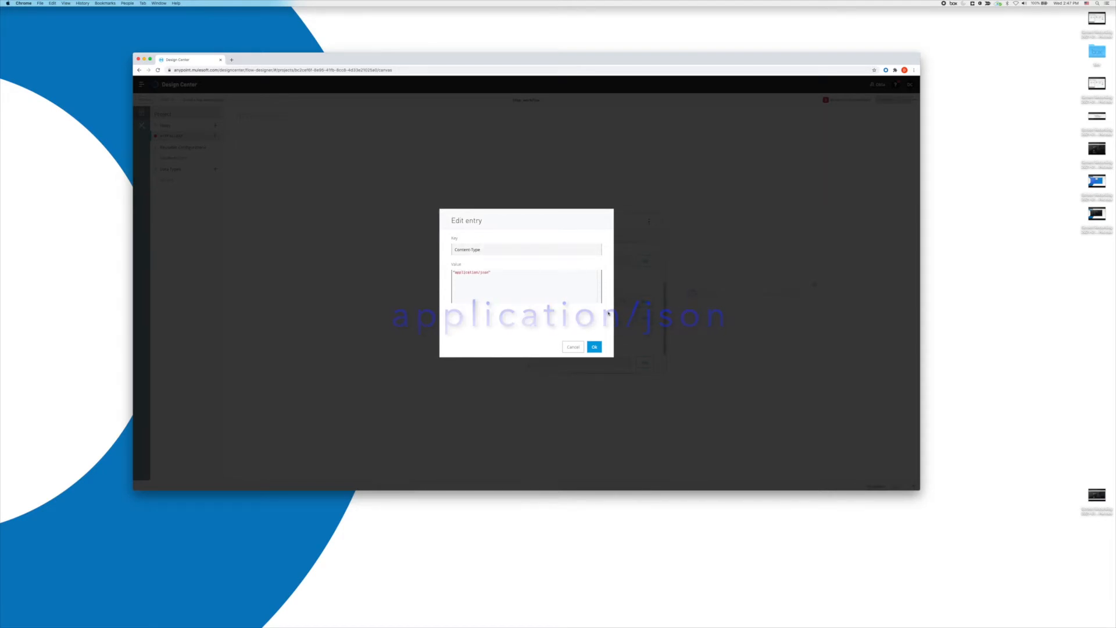
left_click(594, 347)
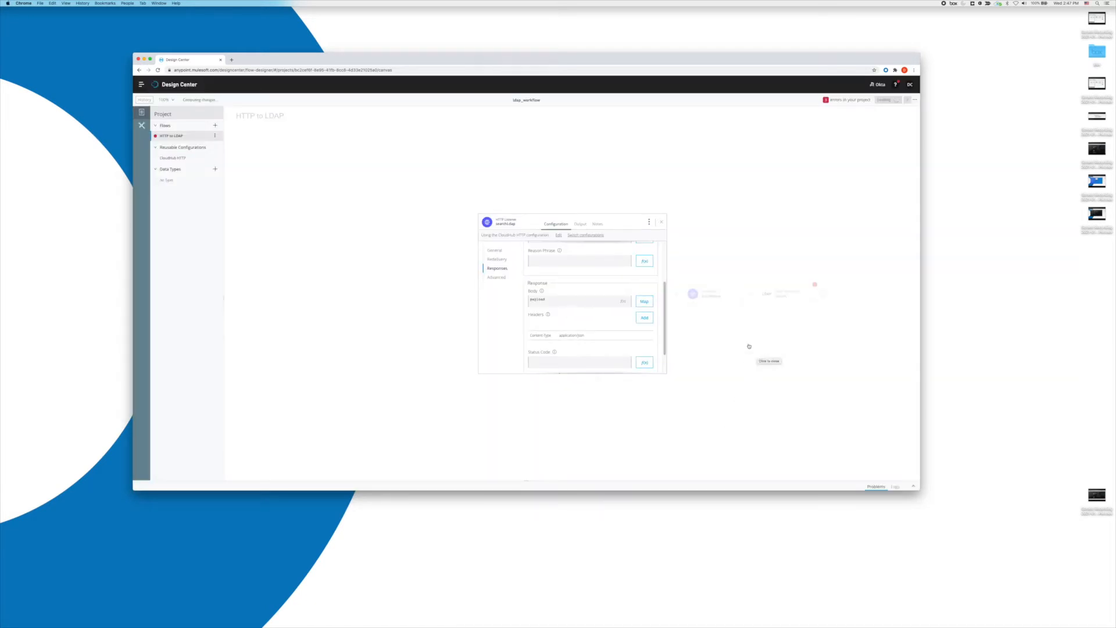
left_click(730, 337)
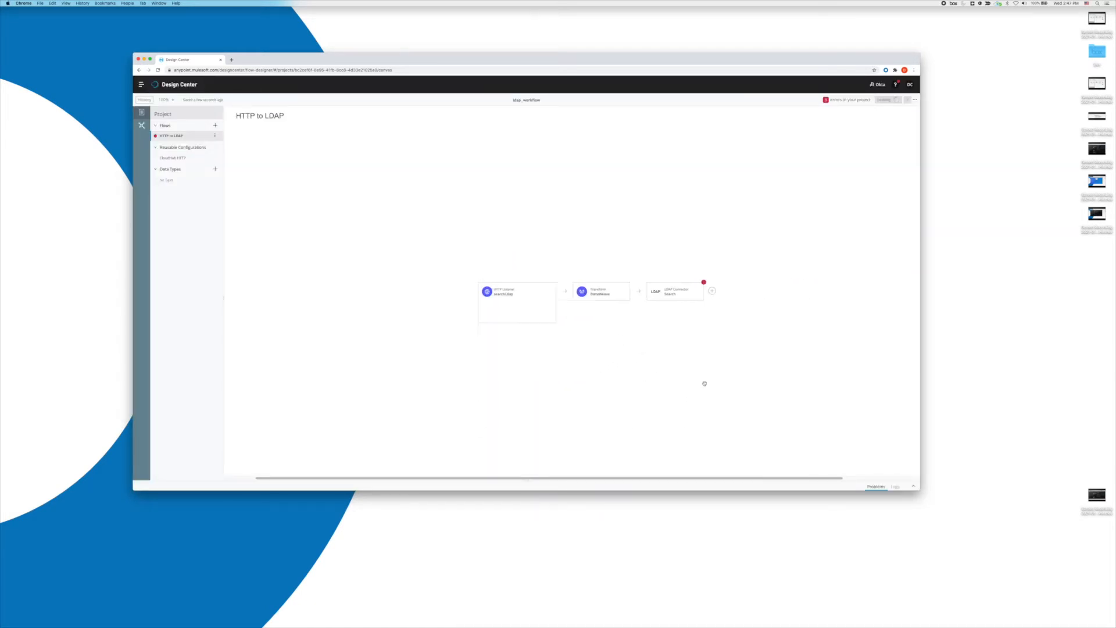
- Configure the LDAP Search with the domain's base DN ending in DC=us, filter #[attributes.queryParams.q] and scope Sub Tree
left_click(644, 296)
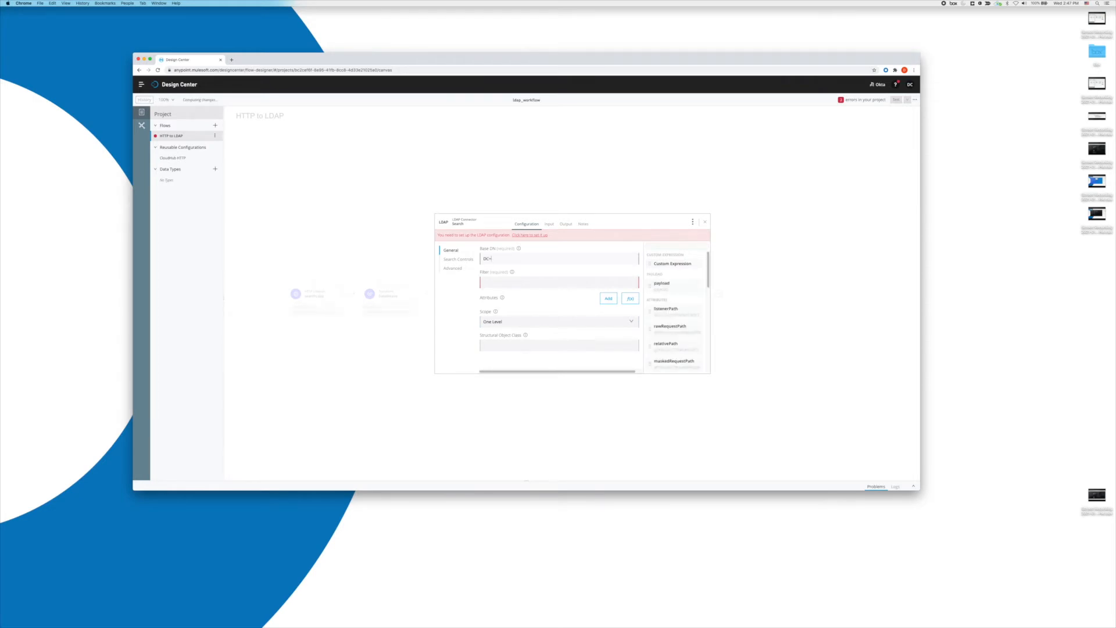
type("mt,DC=us")
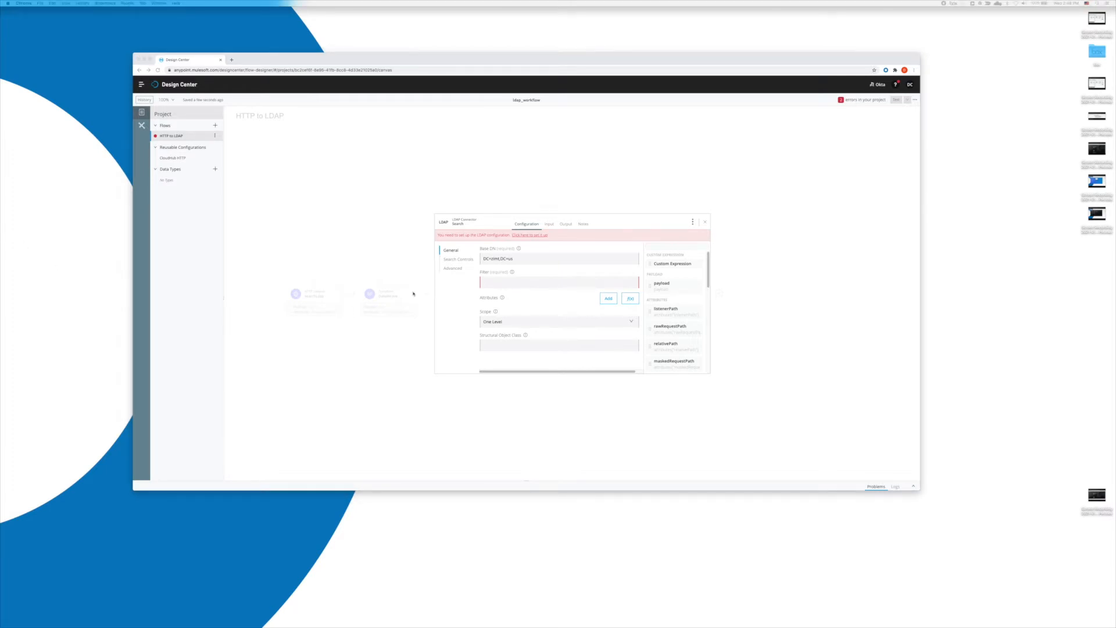
left_click(495, 287)
type("#[attributes.queryParams.q]")
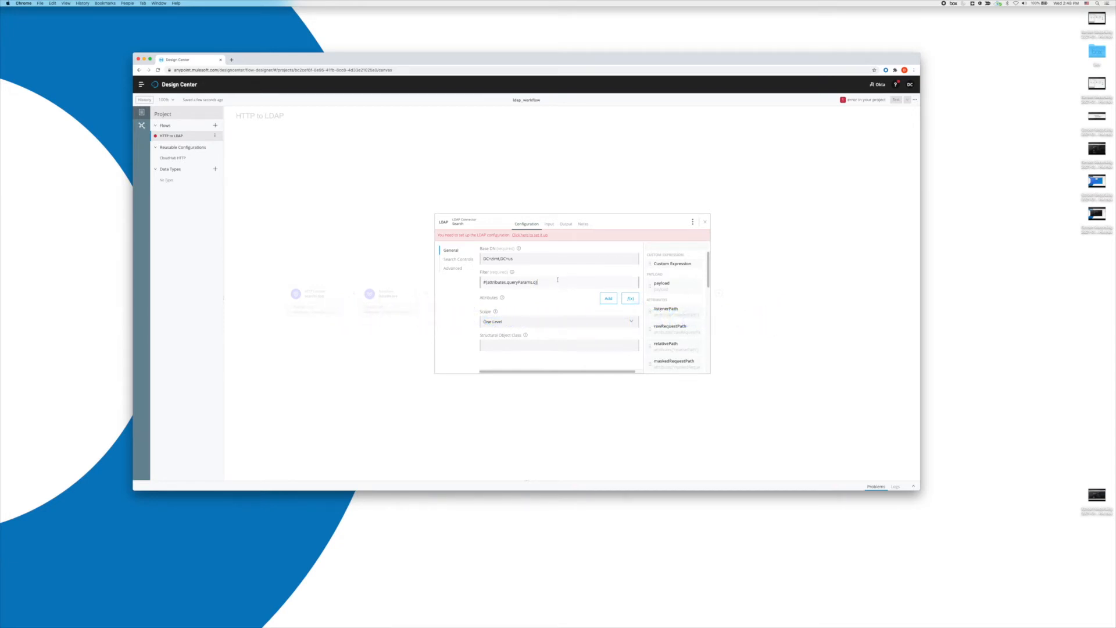
left_click(533, 321)
left_click(519, 358)
- Add givenName, sn and sAMAccountName to the attributes of the LDAP Search
left_click(607, 299)
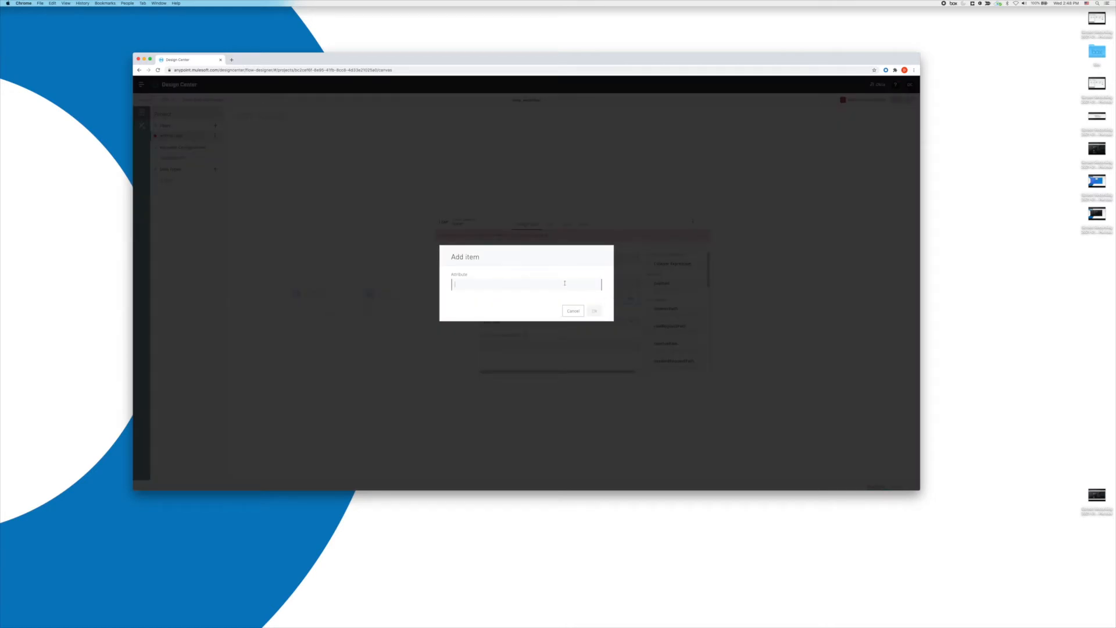
type("givenName")
left_click(594, 311)
left_click(608, 300)
type("sn")
left_click(600, 312)
scroll(609, 306, "down", 1)
left_click(602, 282)
type("sAMAccountName")
left_click(594, 311)
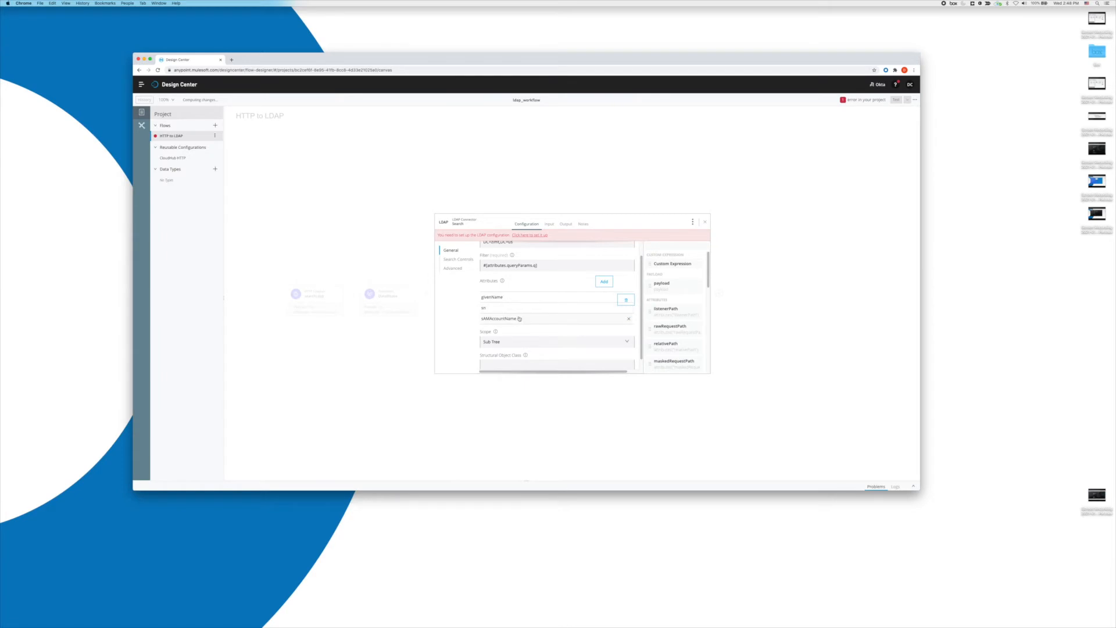
scroll(560, 292, "down", 1)
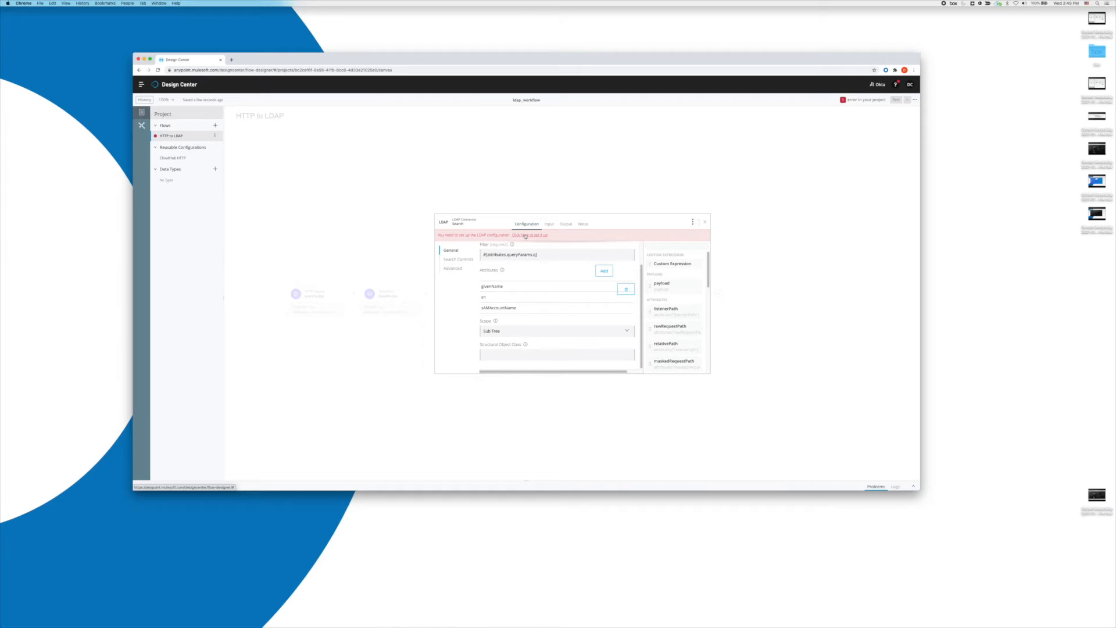
- Add a connection named LDAP_Connection to the LDAP configuration, not shared with the business group, using Basic Configuration
left_click(525, 235)
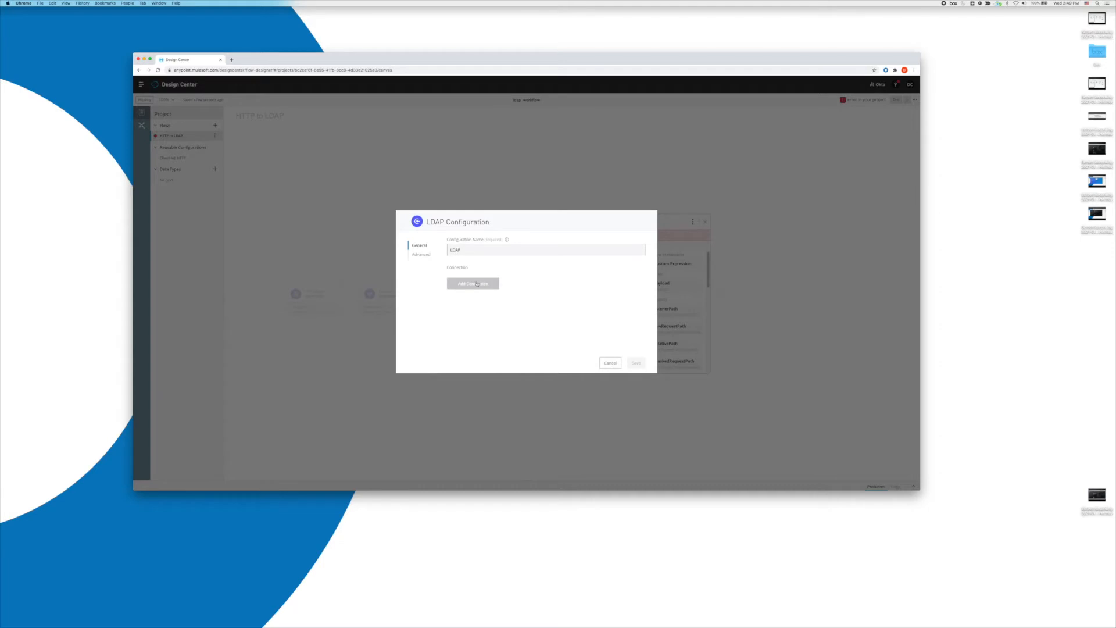
left_click(480, 286)
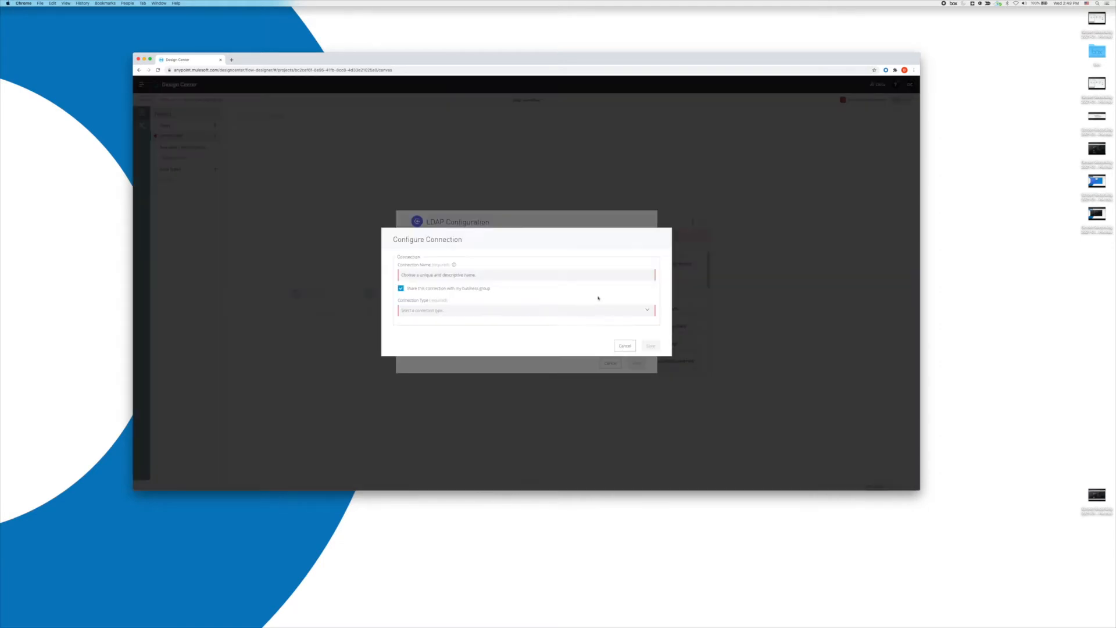
left_click(464, 274)
type("LDAP_Connection")
left_click(401, 289)
left_click(425, 310)
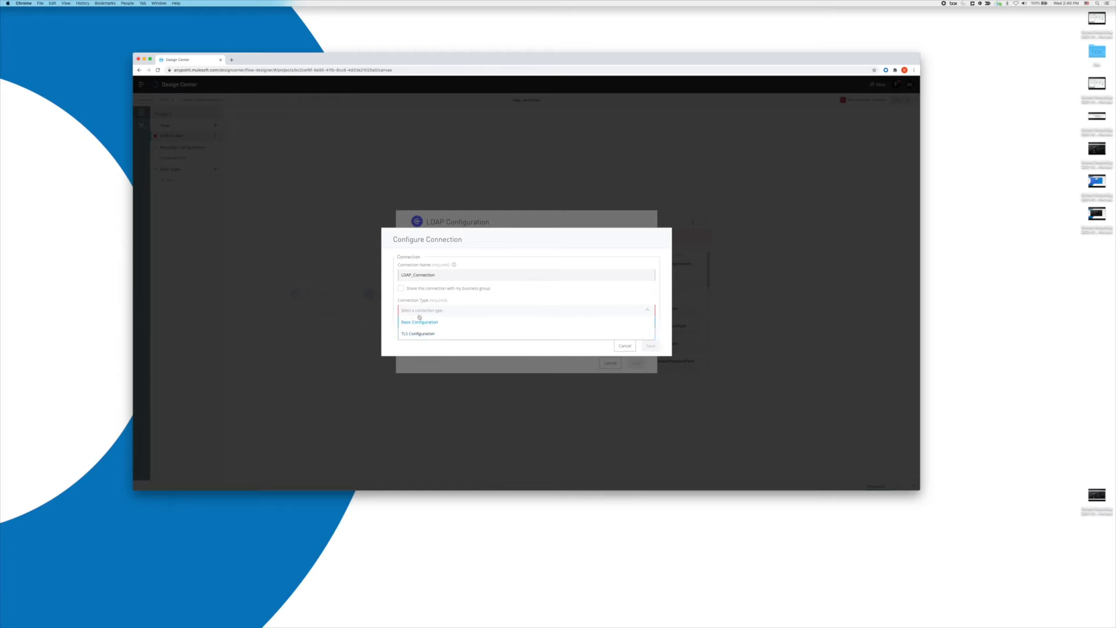
left_click(423, 321)
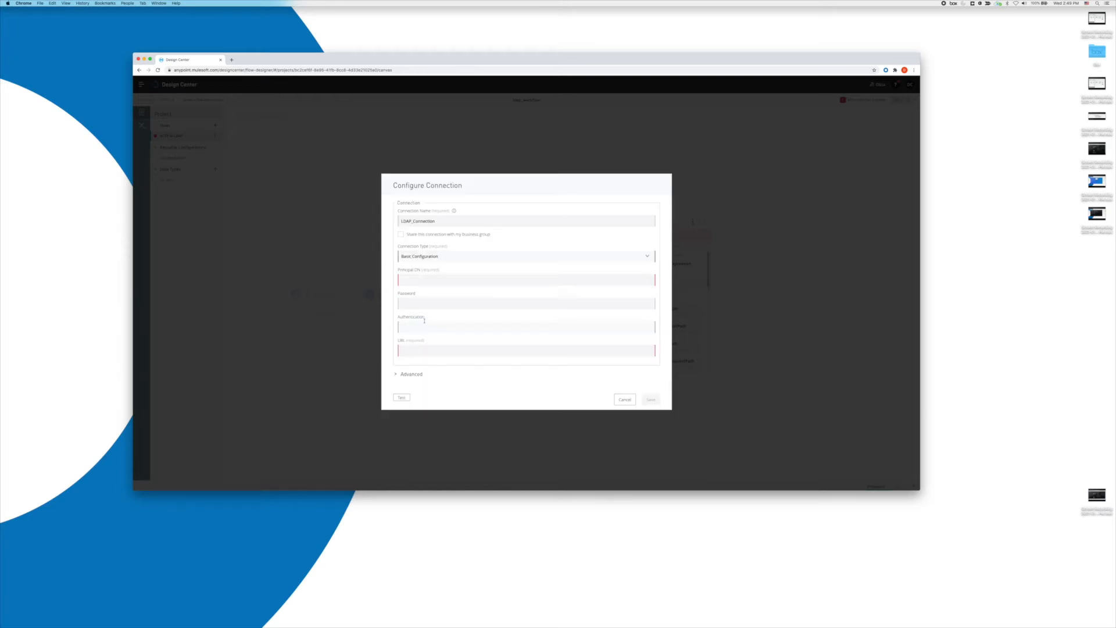
- Enter the service account's principal DN, the password and the LDAP server URL, and save the connection and LDAP configuration
left_click(466, 275)
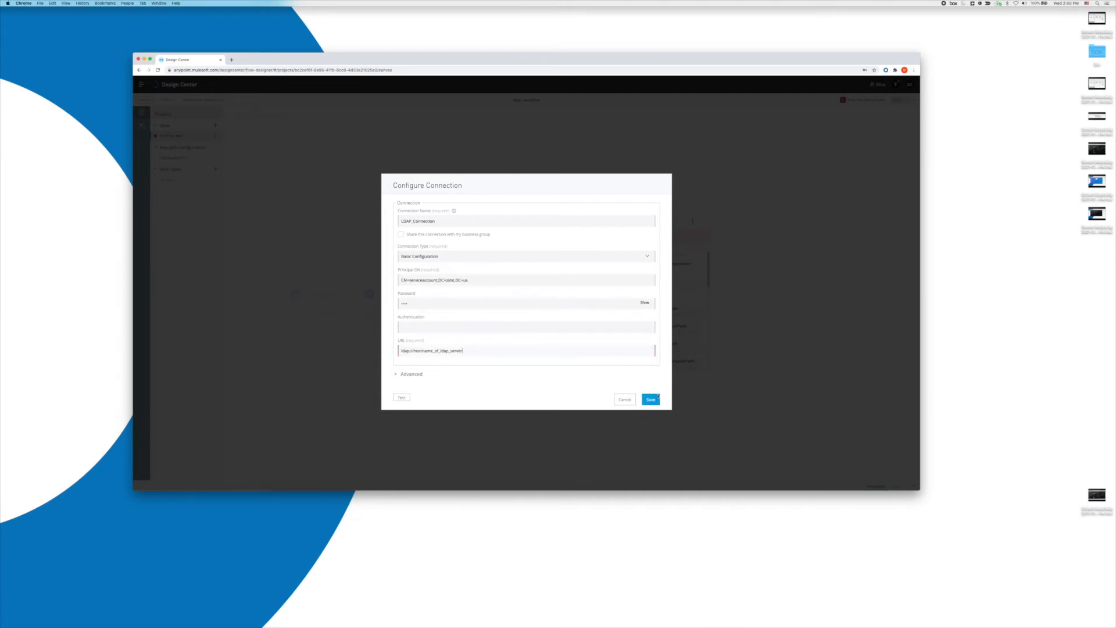
left_click(650, 399)
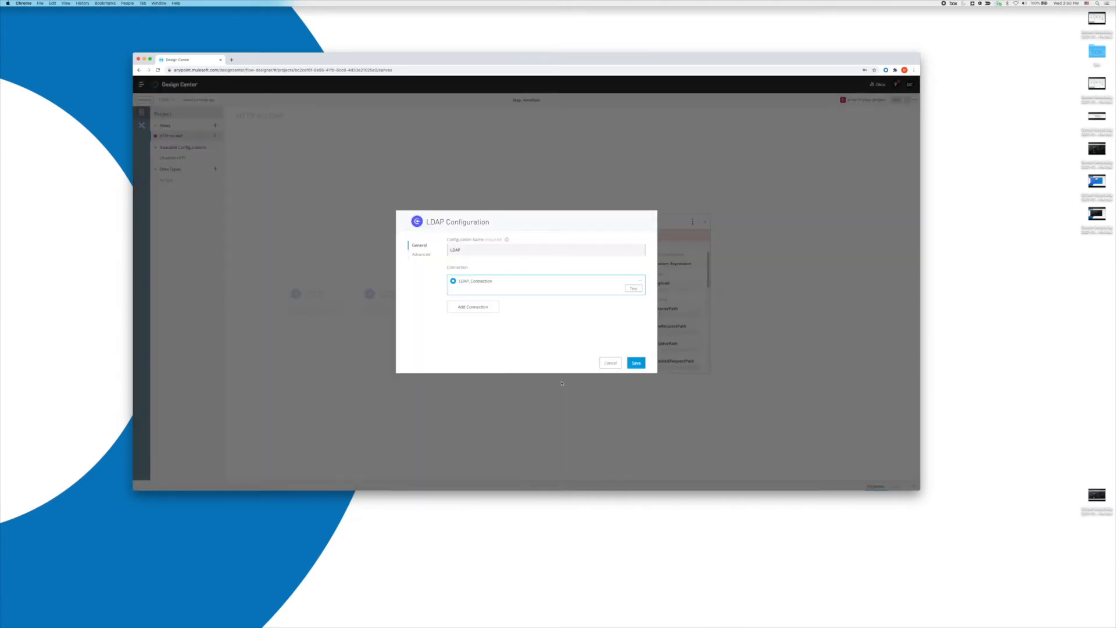
left_click(636, 363)
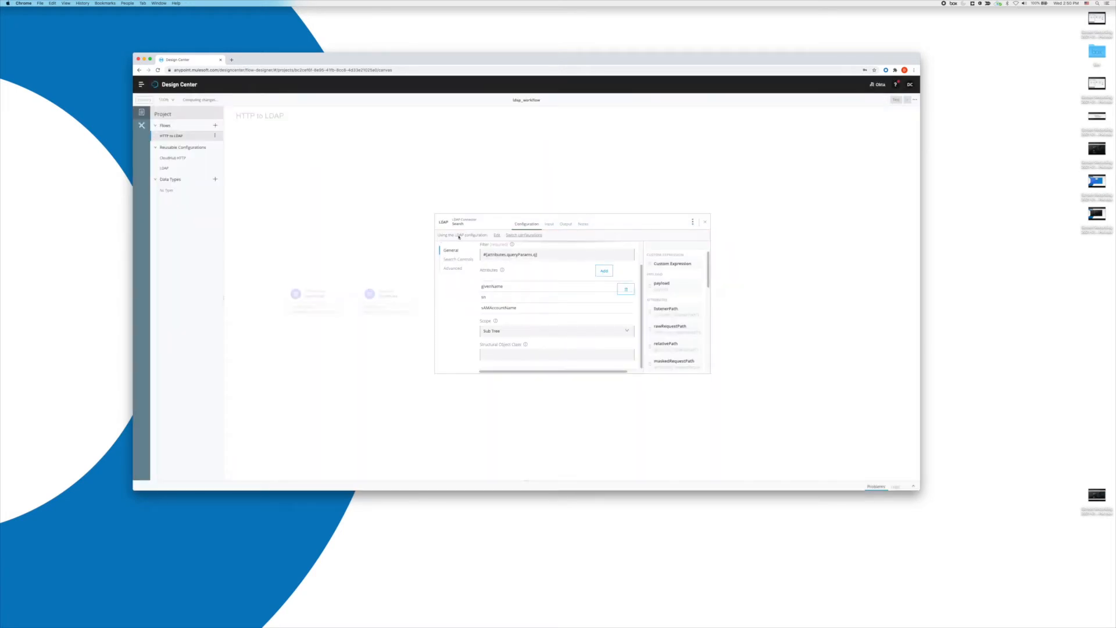
left_click(785, 244)
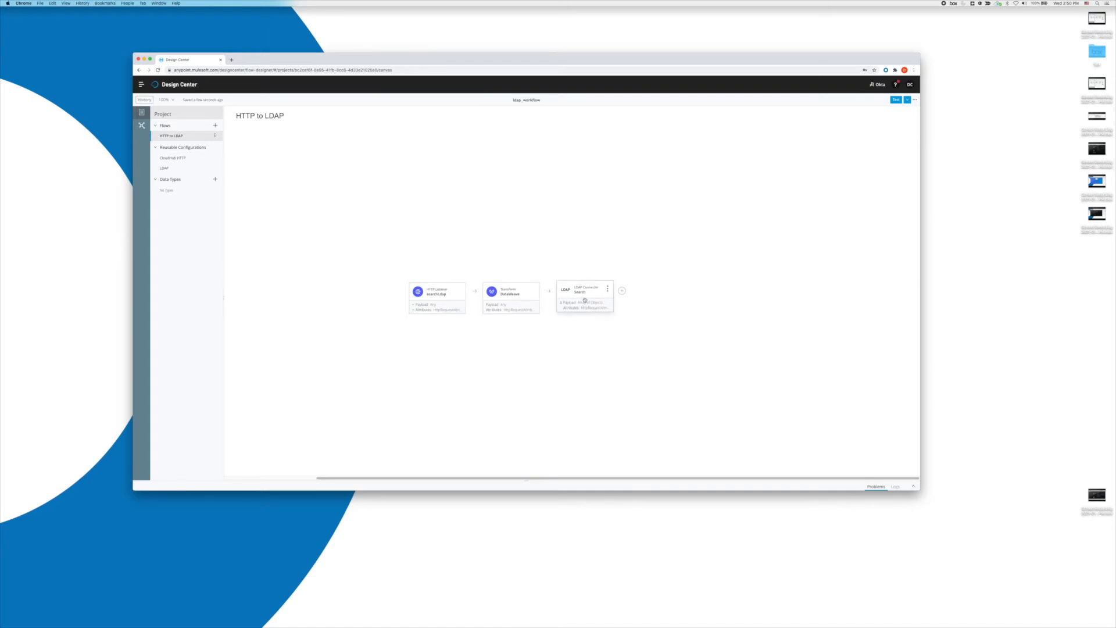
- Add a Transform after the LDAP Search and script it to map each payload item to FirstName, LastName, upn and samaccountname
left_click(621, 290)
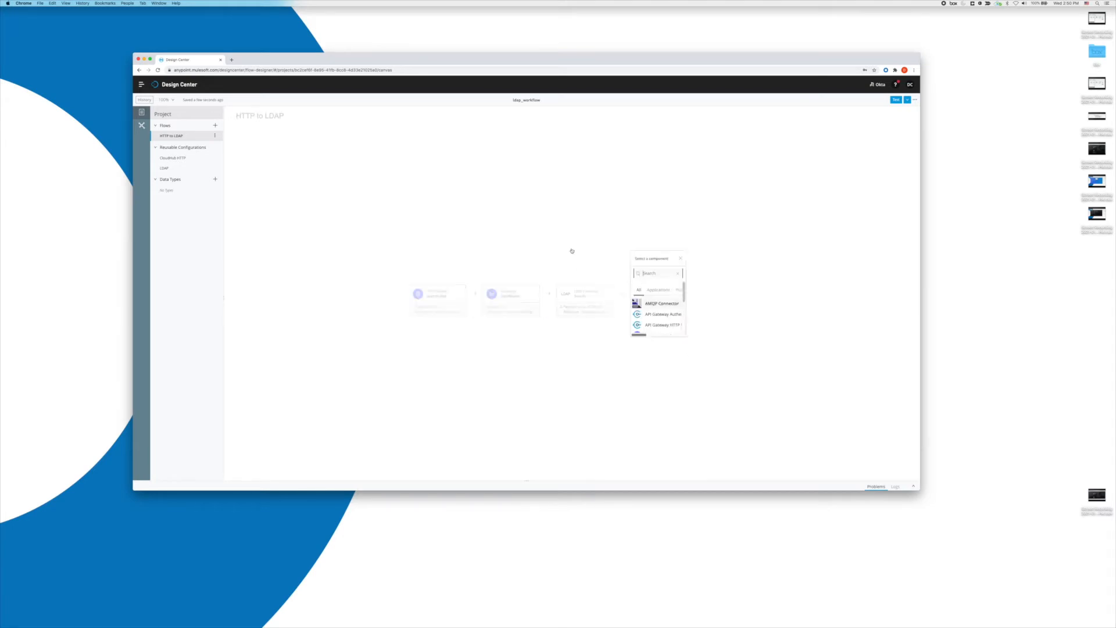
type("tran")
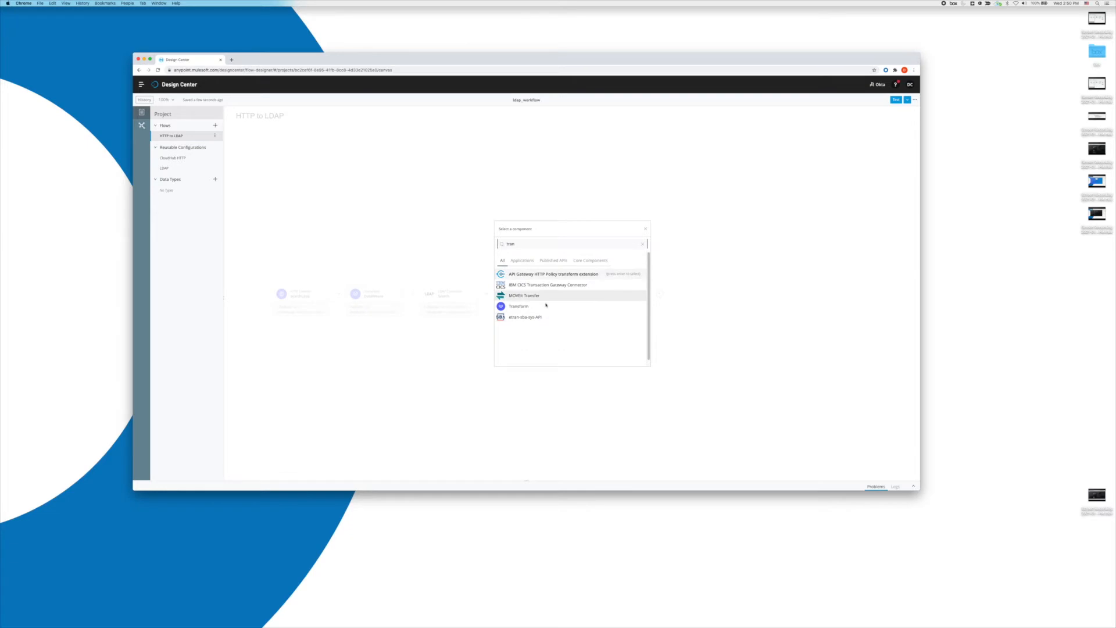
key("Return")
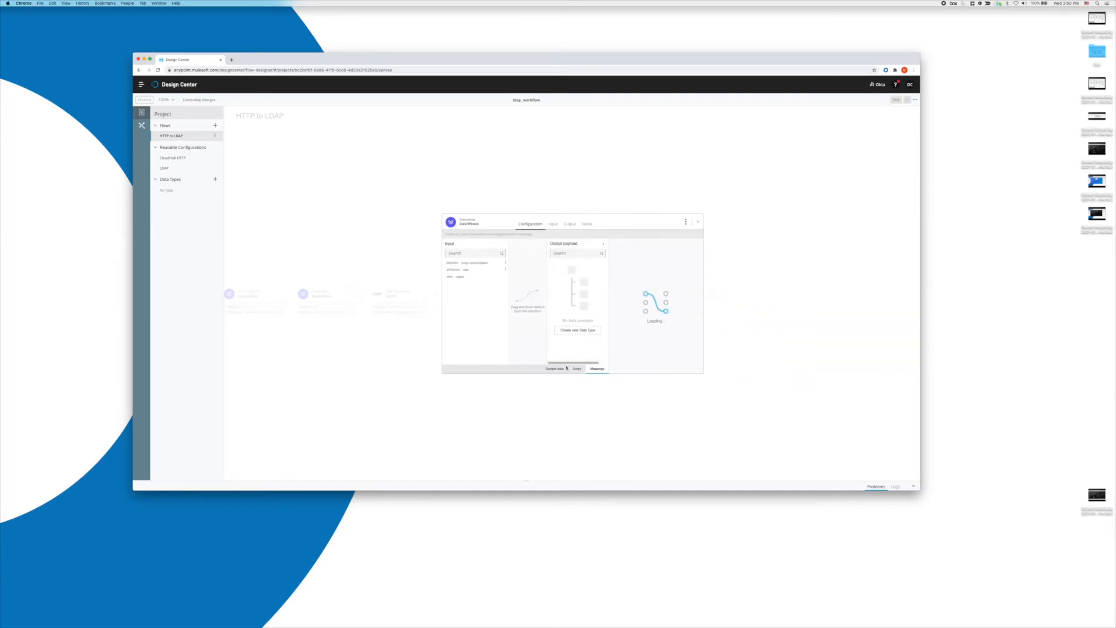
left_click(579, 369)
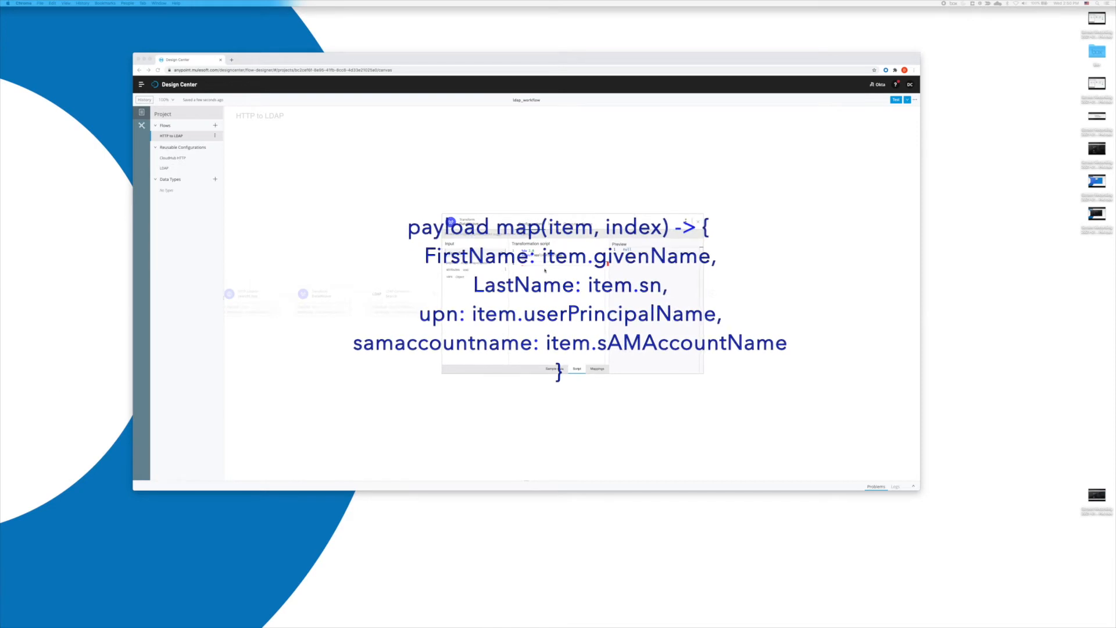
left_click(562, 277)
type("payload map(item, index) -> {     FirstName: item.givenName,     LastName: item.sn,     upn: item.userPrincipalName,     samaccountname: item.sAMAccountName }")
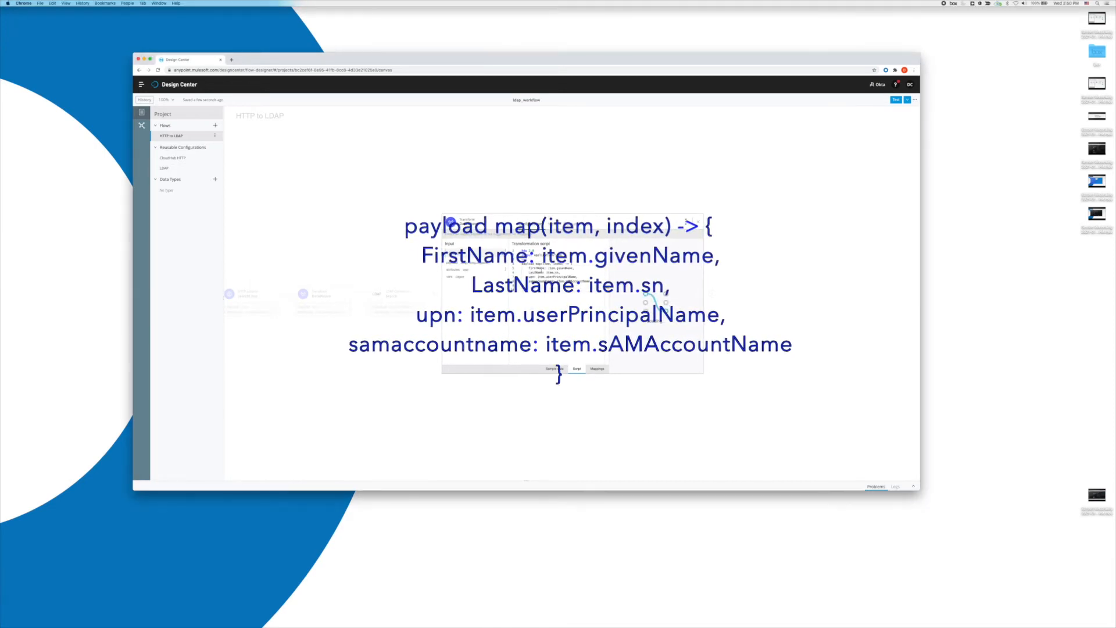
- Delete the upn line from the transformation script and close the Transform component
double_click(532, 272)
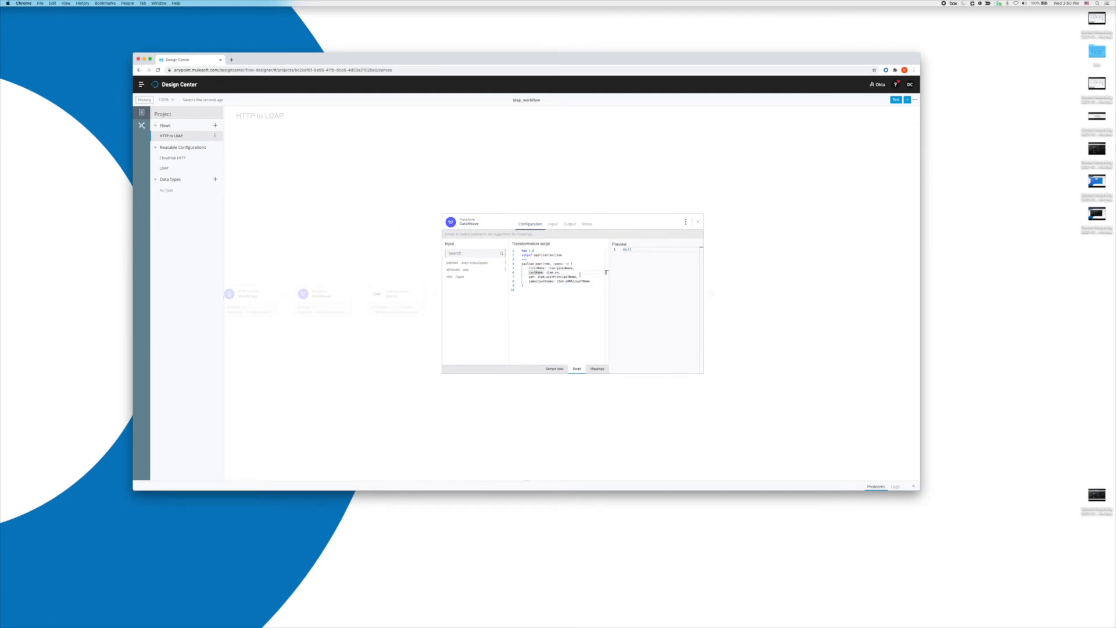
left_click_drag(548, 268, 587, 270)
left_click(556, 272)
left_click_drag(579, 277, 522, 277)
key("BackSpace")
key("BackSpace")
left_click_drag(582, 279, 568, 277)
left_click_drag(529, 278, 550, 279)
left_click(596, 324)
left_click(761, 293)
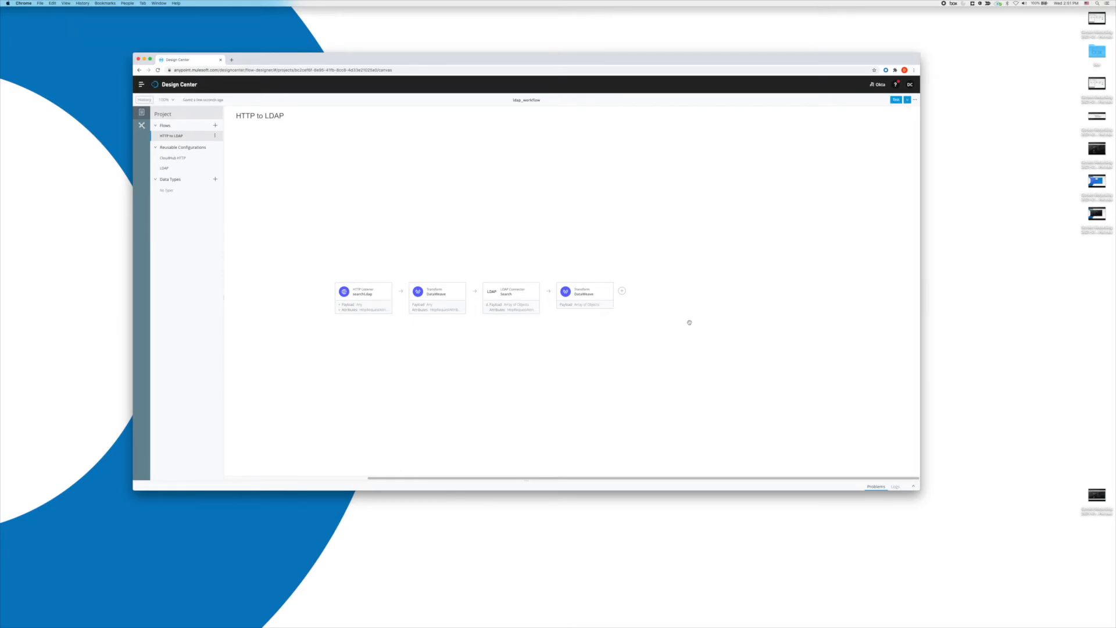
- Export the project as a Mule application and keep the downloaded ldap_workflow.jar file
left_click(916, 101)
left_click(870, 138)
left_click(541, 263)
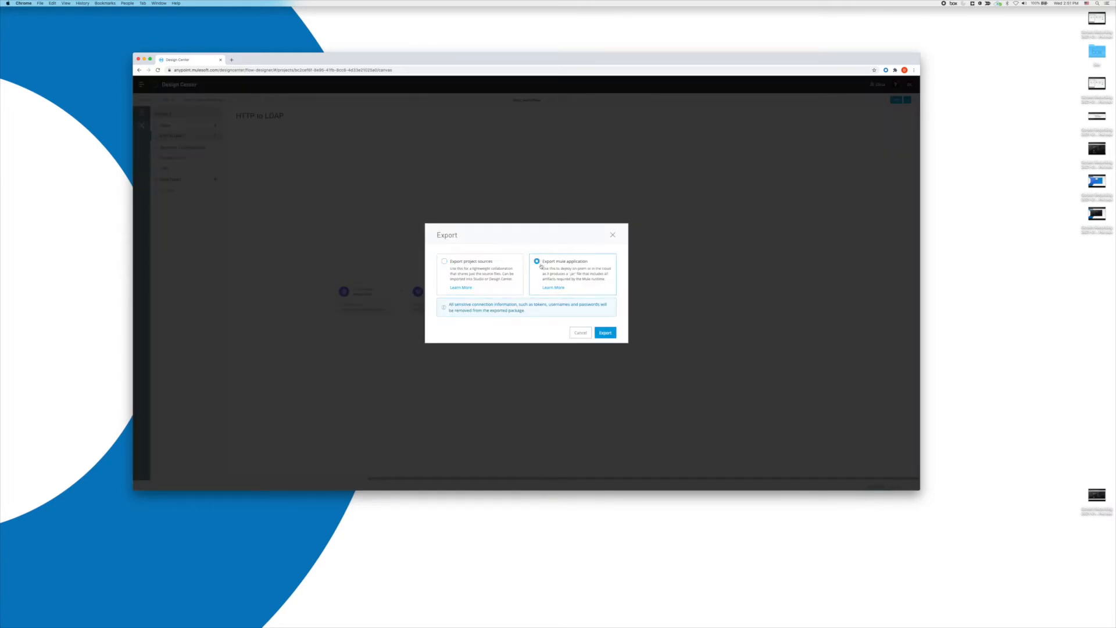
left_click(605, 333)
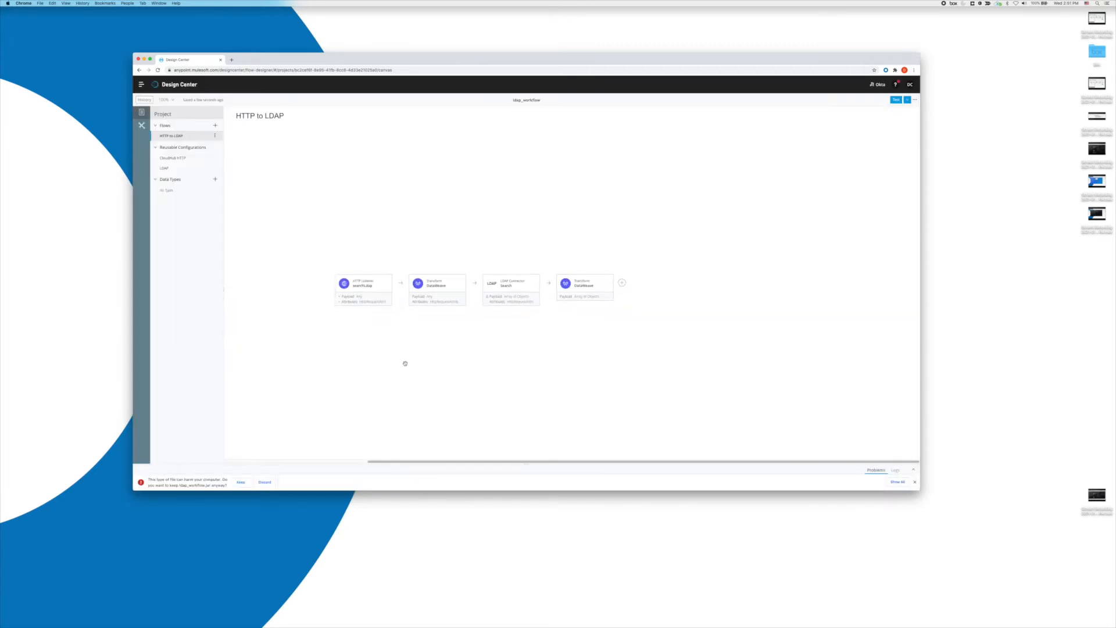
left_click(241, 482)
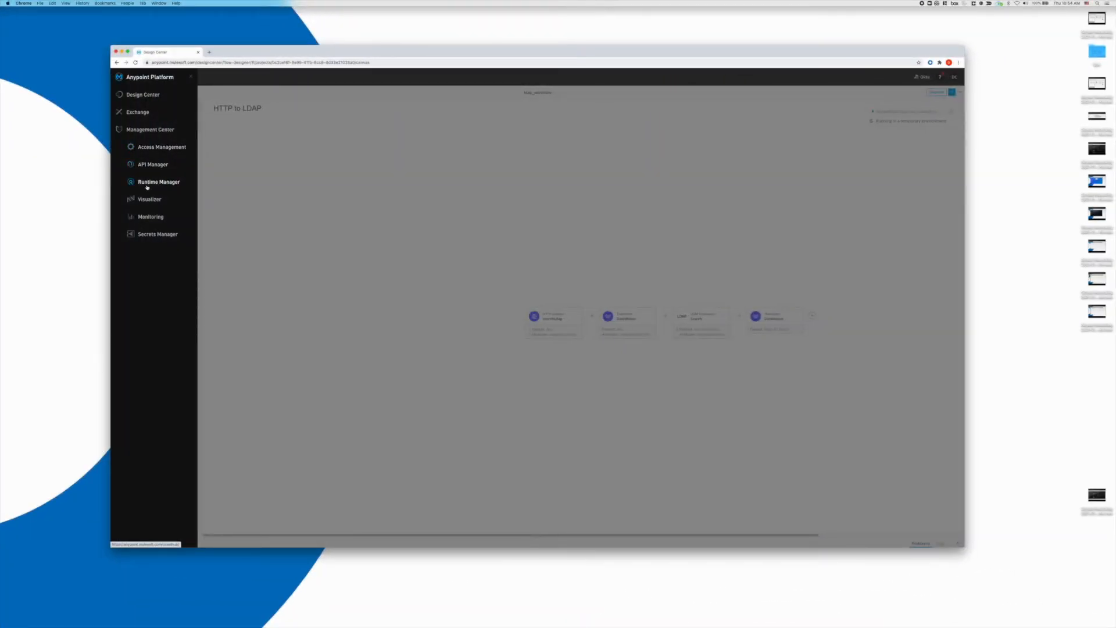
- Start deploying an application in Runtime Manager, named ldapproxysvr with ldap_svr as its deployment target
left_click(147, 182)
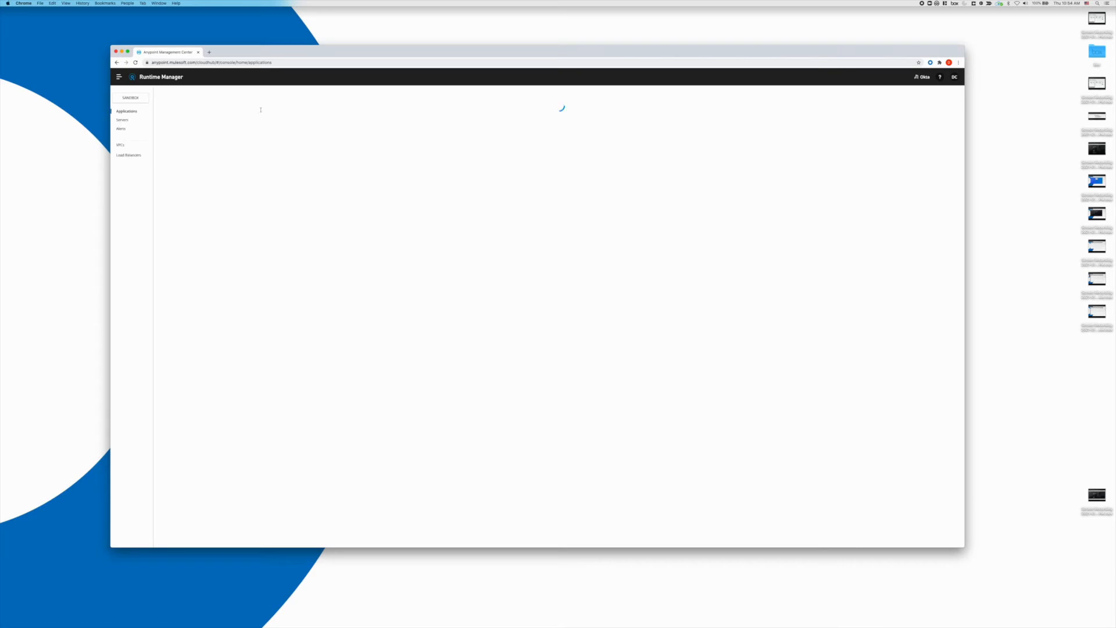
left_click(182, 110)
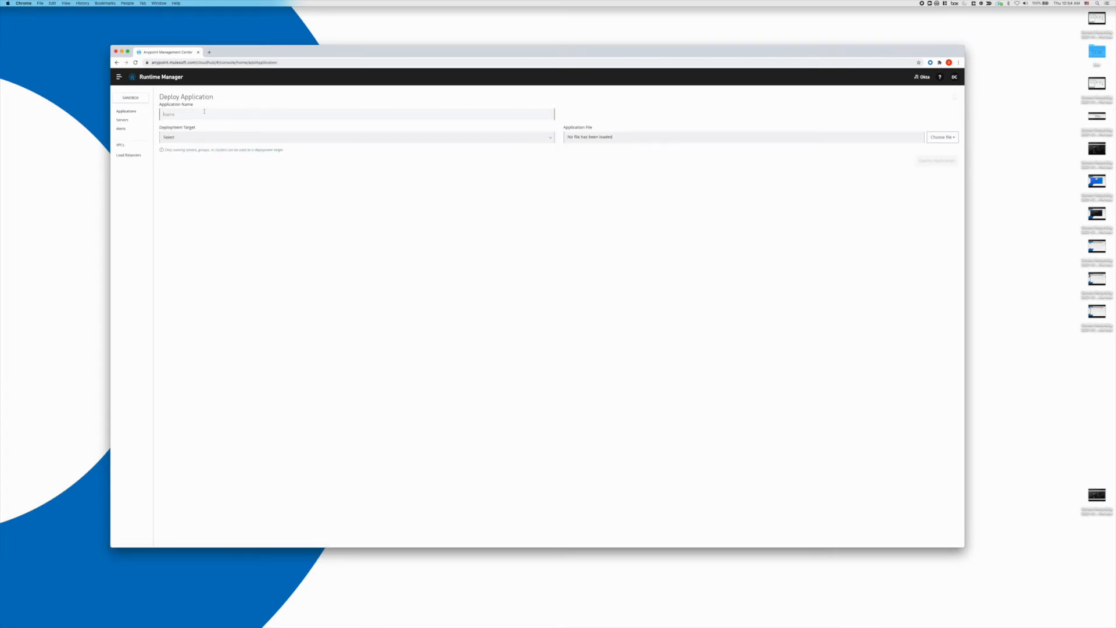
type("ldapproxysvr")
left_click(195, 138)
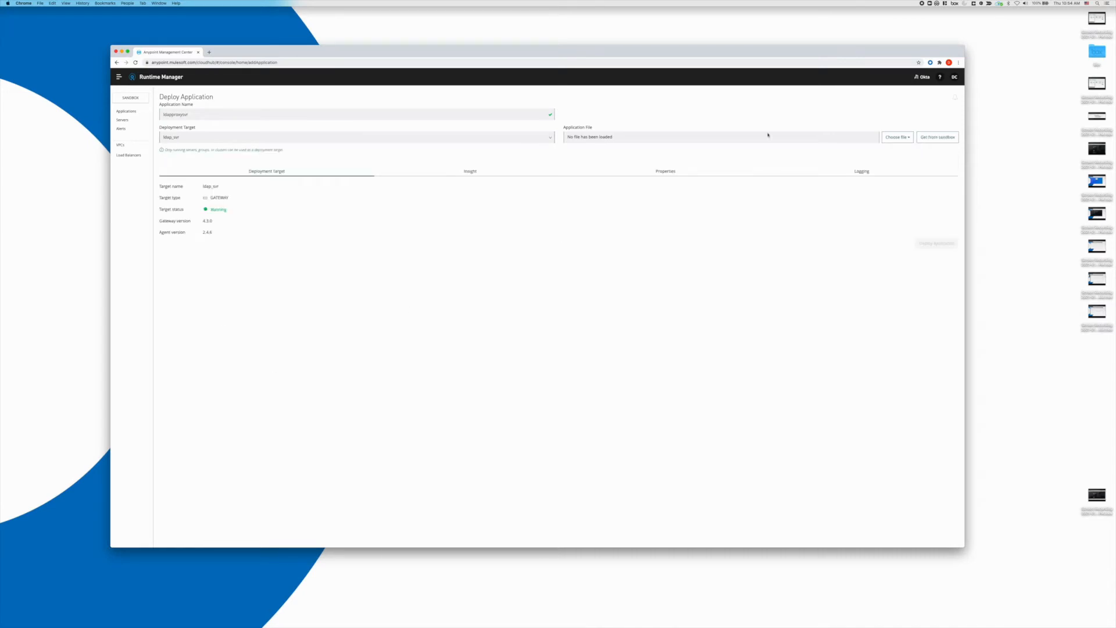
- Load ldap_workflow.jar from the Downloads folder as the application file
left_click(887, 138)
left_click(891, 162)
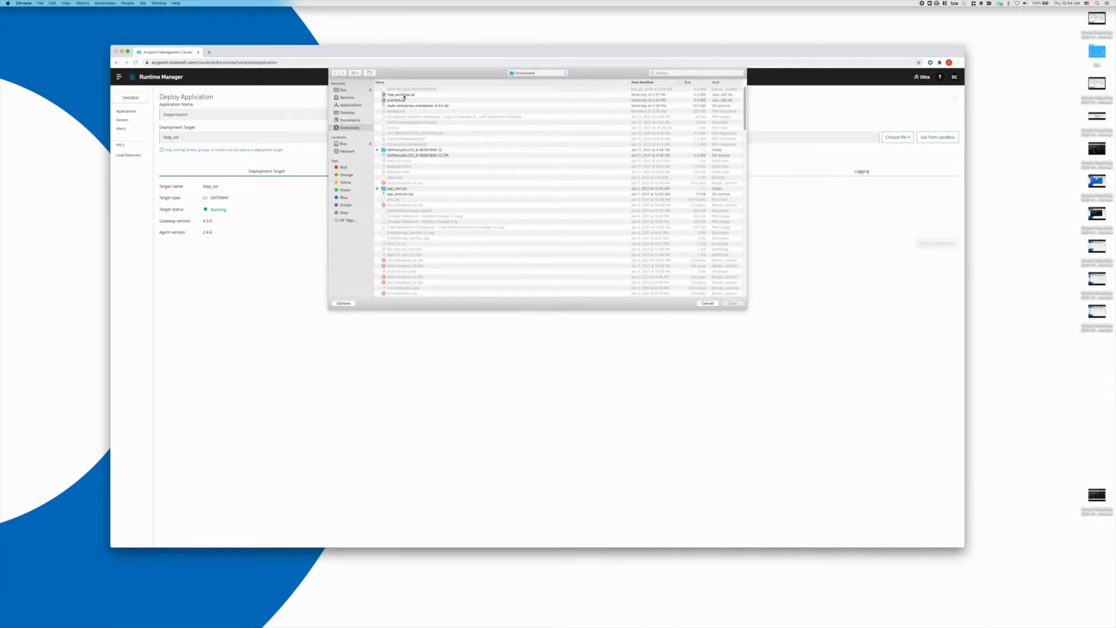
double_click(401, 95)
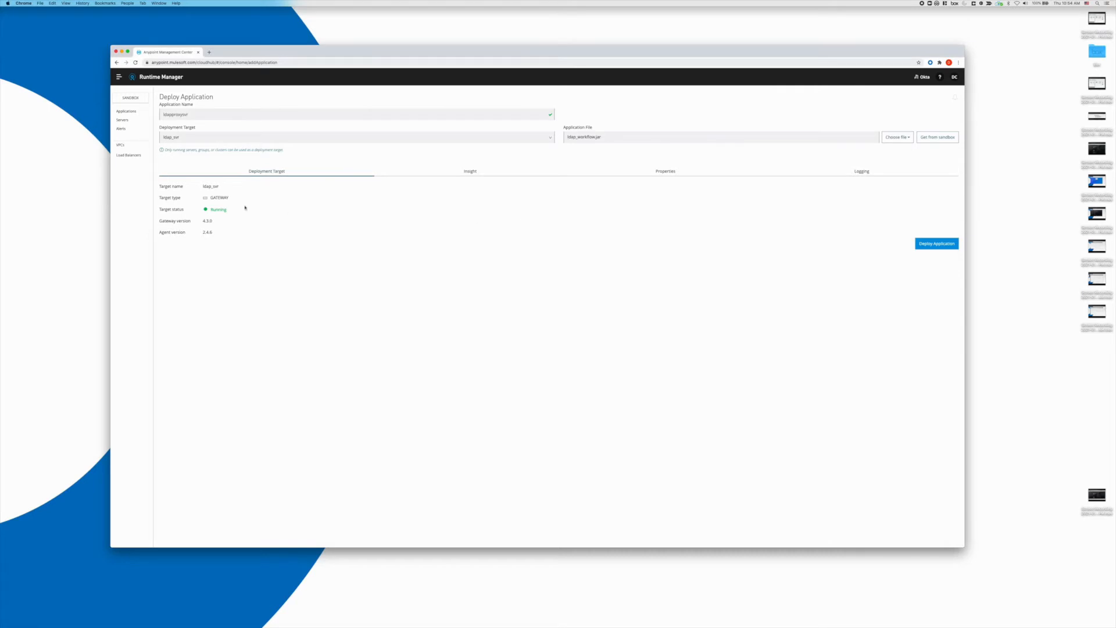
- Add the application property ldap.Connection.url.value with the value ldap://172.31.29.246
left_click(664, 174)
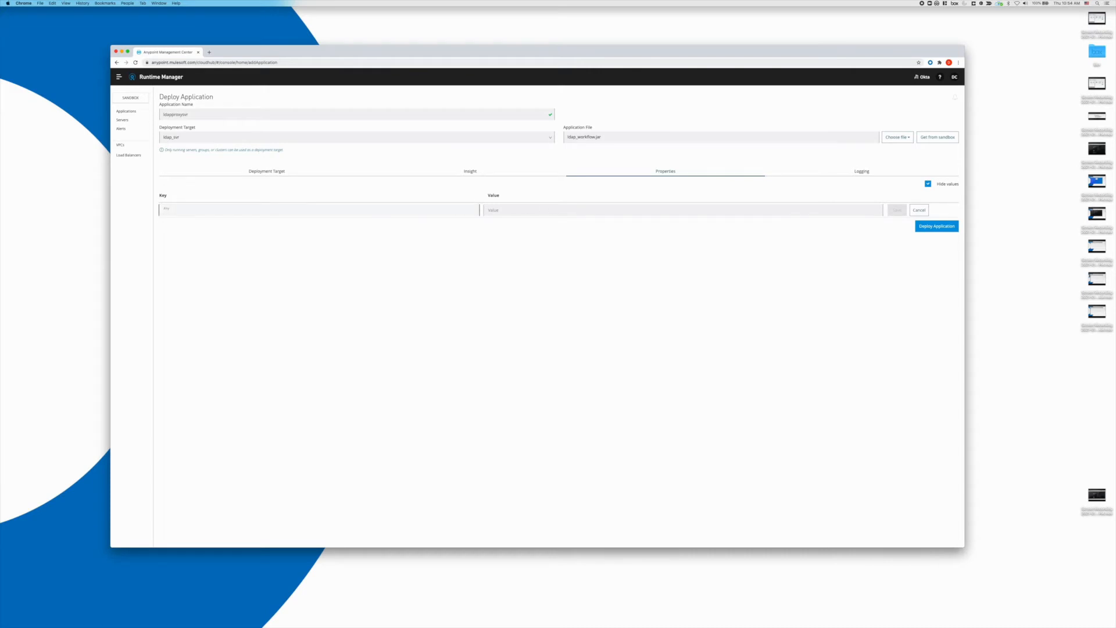
key("super+Tab")
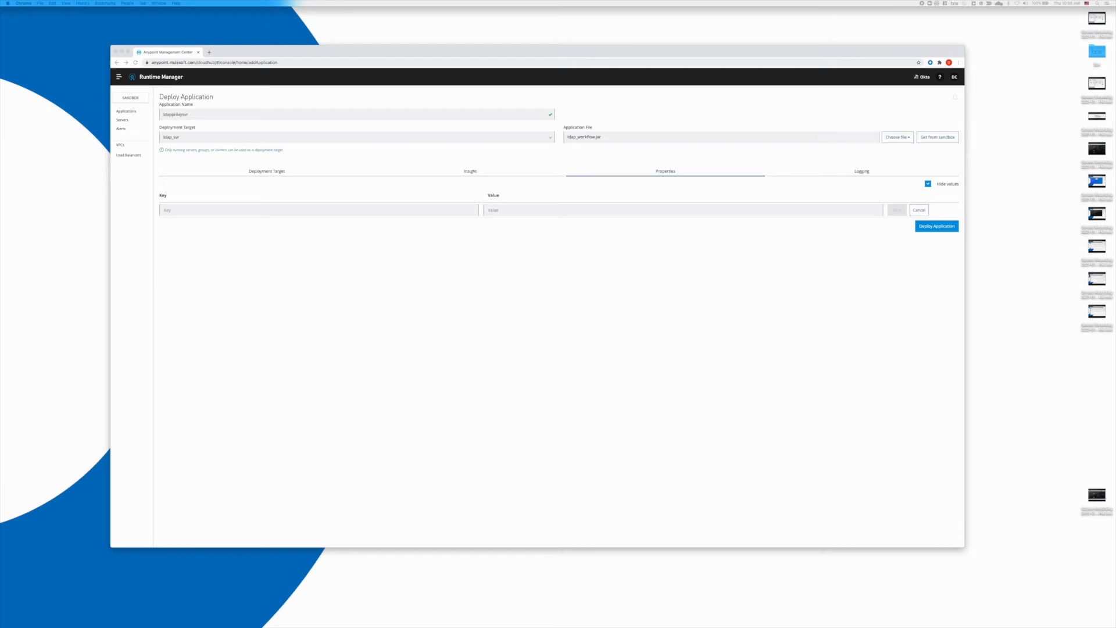
left_click(261, 210)
type("ldap.Connection.url.value")
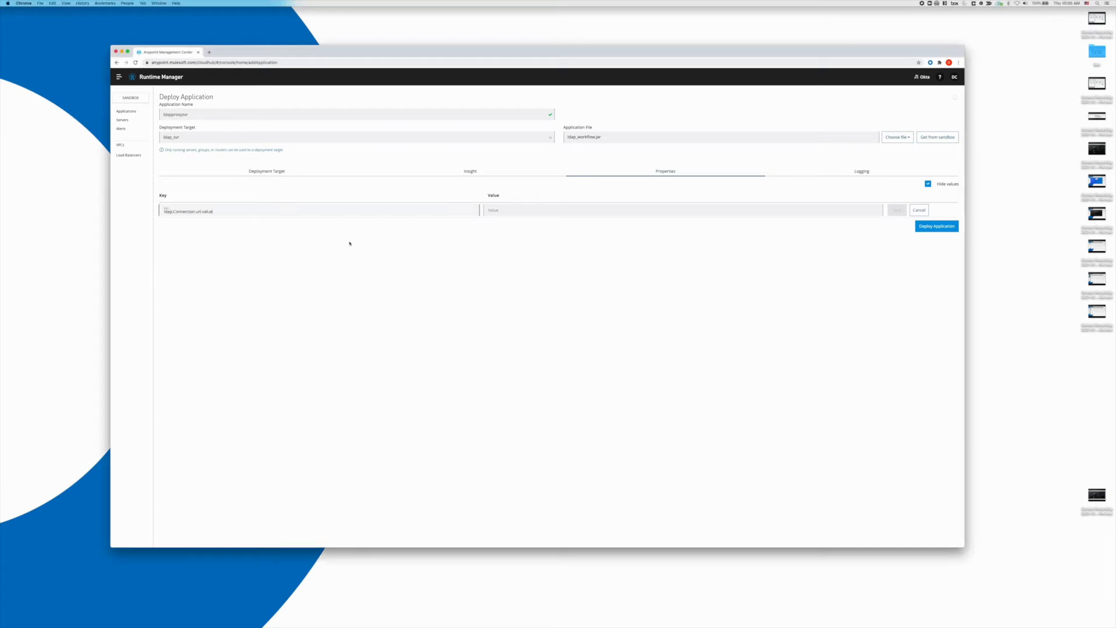
left_click(541, 207)
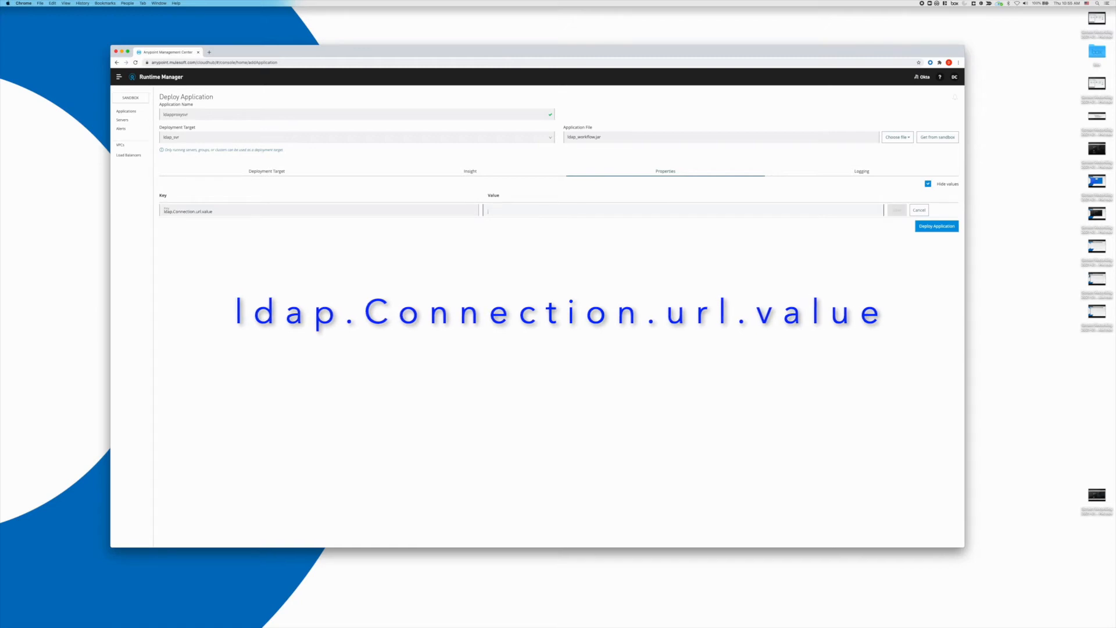
type("ldap://")
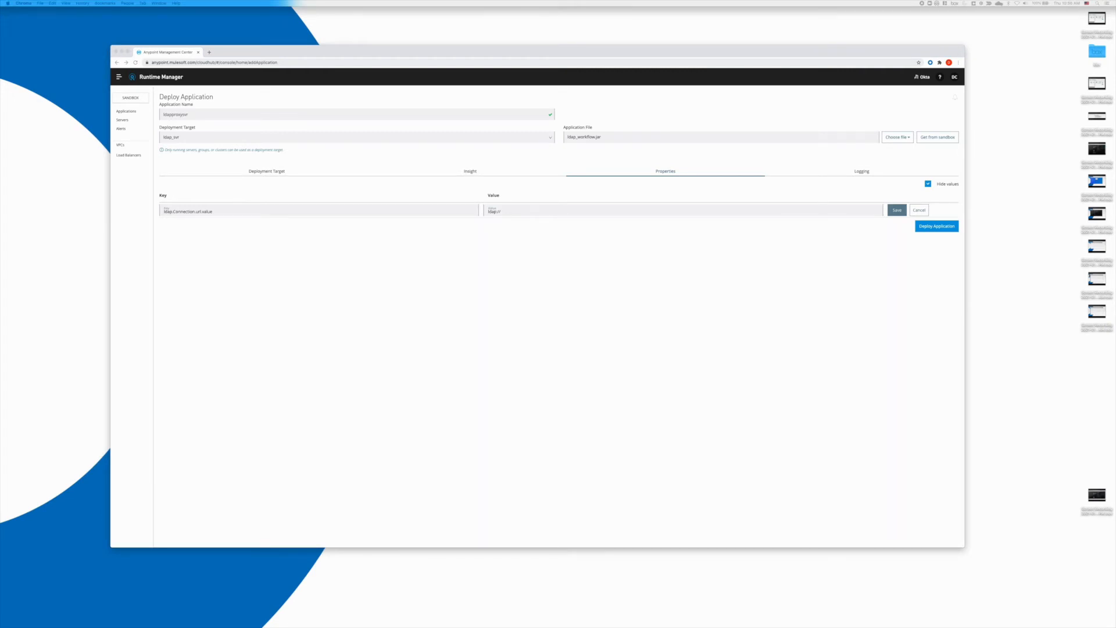
left_click(542, 216)
type("172.31.29.246")
left_click(902, 209)
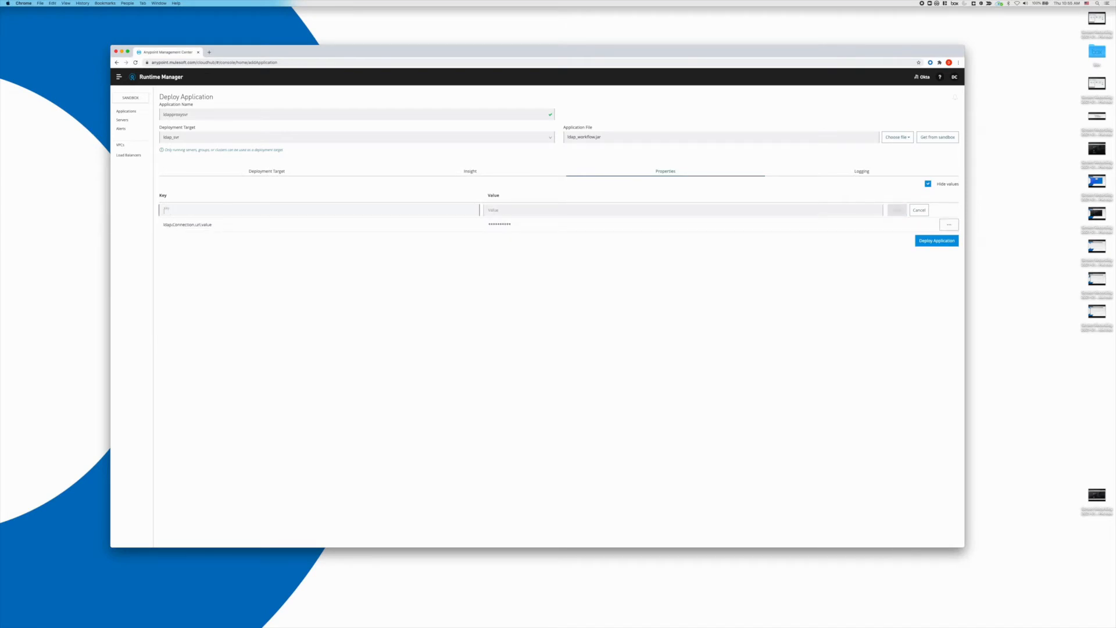
- Add the property ldap.Connection.authPassword.value with the service account's password as its value
key("super+Tab")
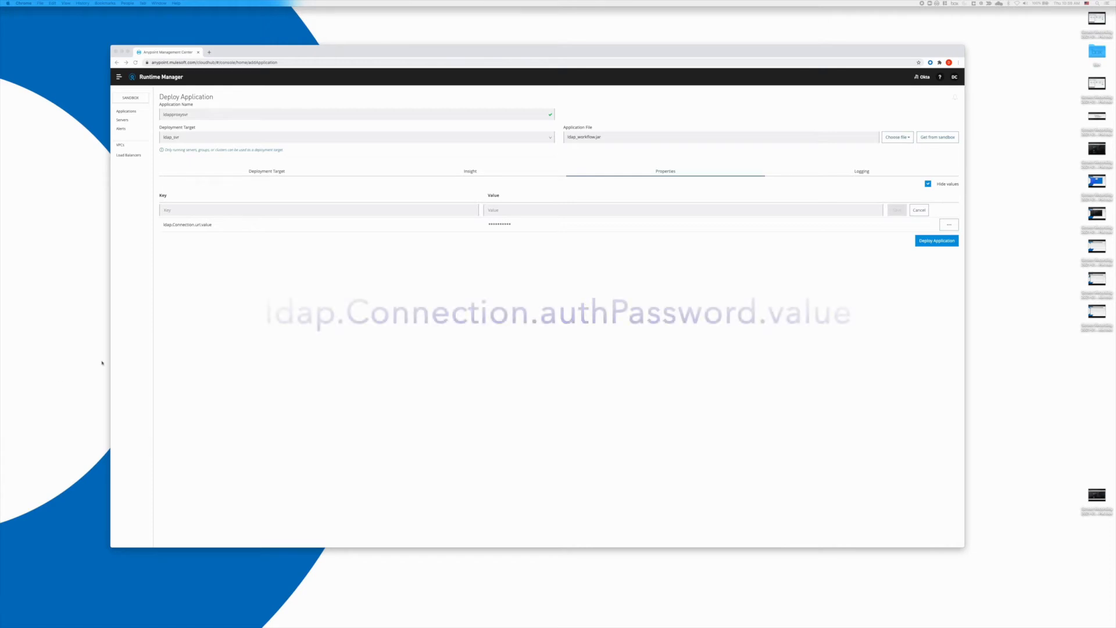
left_click(229, 211)
key("super+v")
left_click(564, 211)
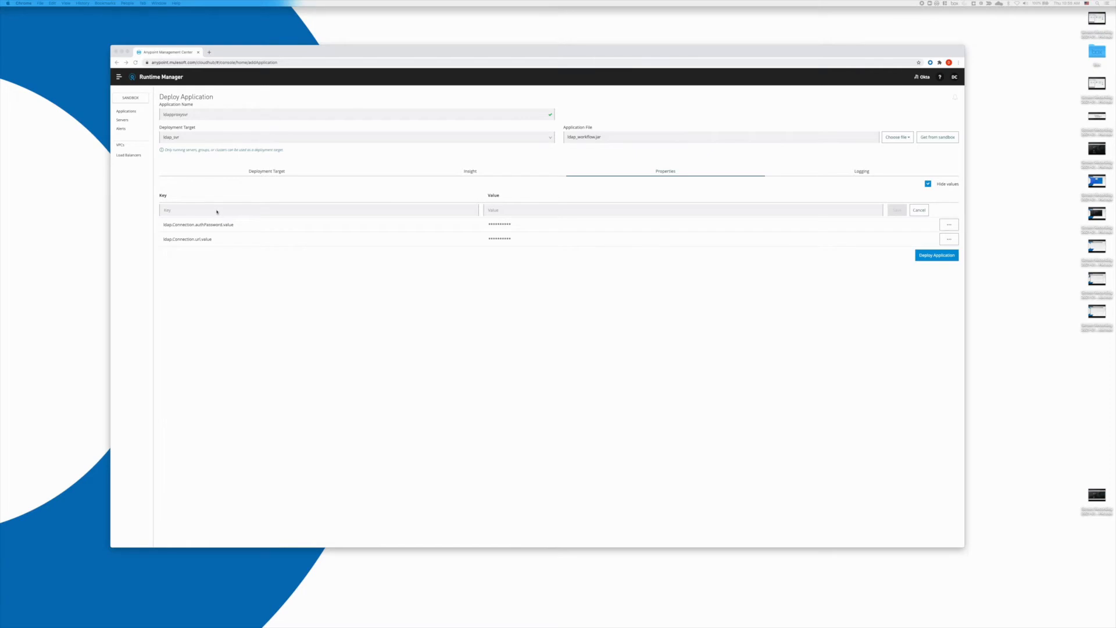
- Add the property ldap.Connection.authDn.value with the service account's DN, starting with CN=LDAP API,CN=Users
left_click(381, 234)
key("super+a")
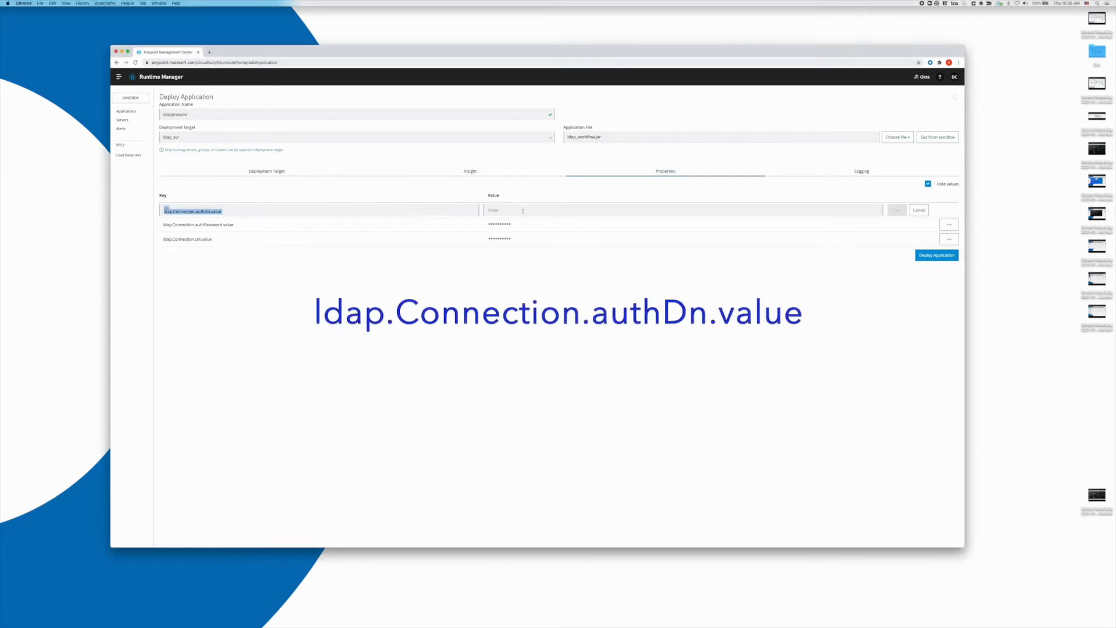
left_click(522, 209)
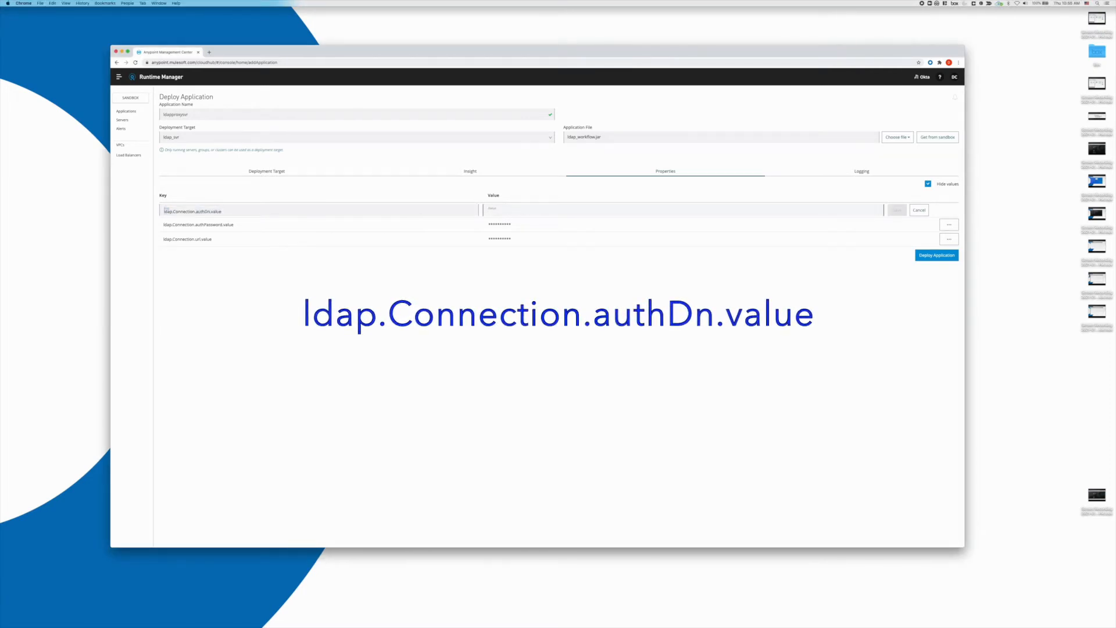
key("super+Tab")
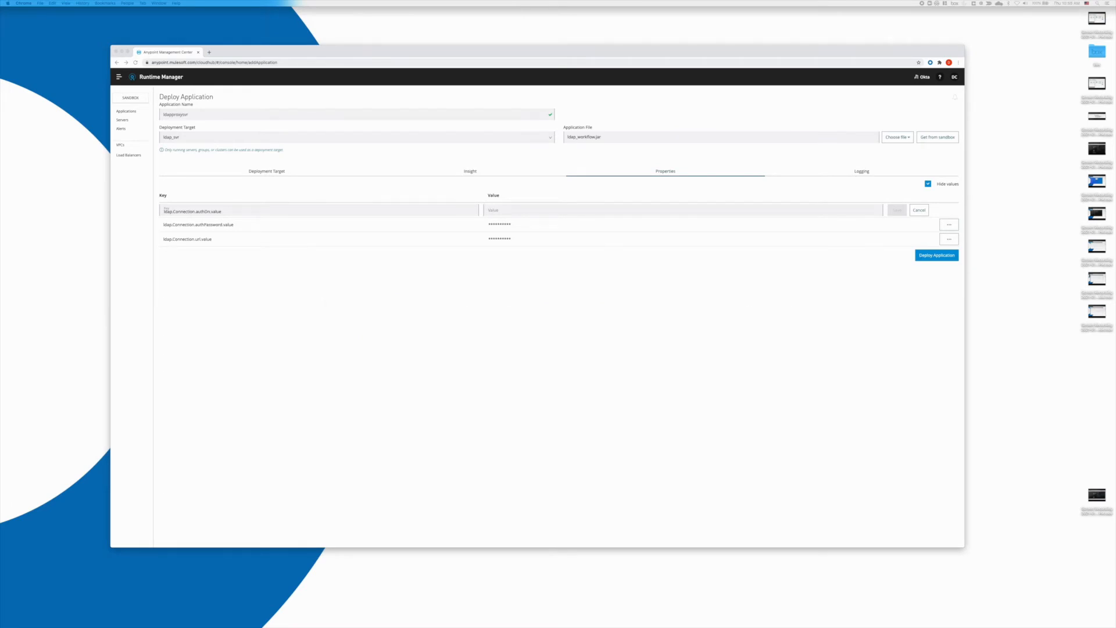
key("super+Tab")
type("CN=LDAP API,CN=Users,DC=jtmt,DC=us")
left_click(897, 210)
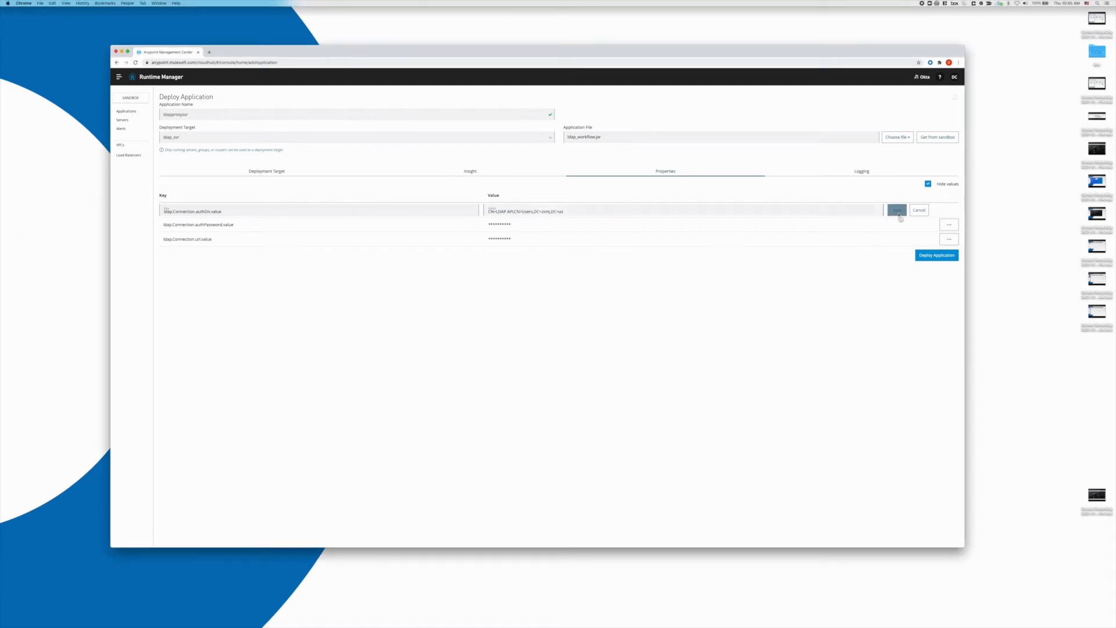
- Add the property cloudhub_http.Connection.host.value with the value 127.0.0.1
key("super+Tab")
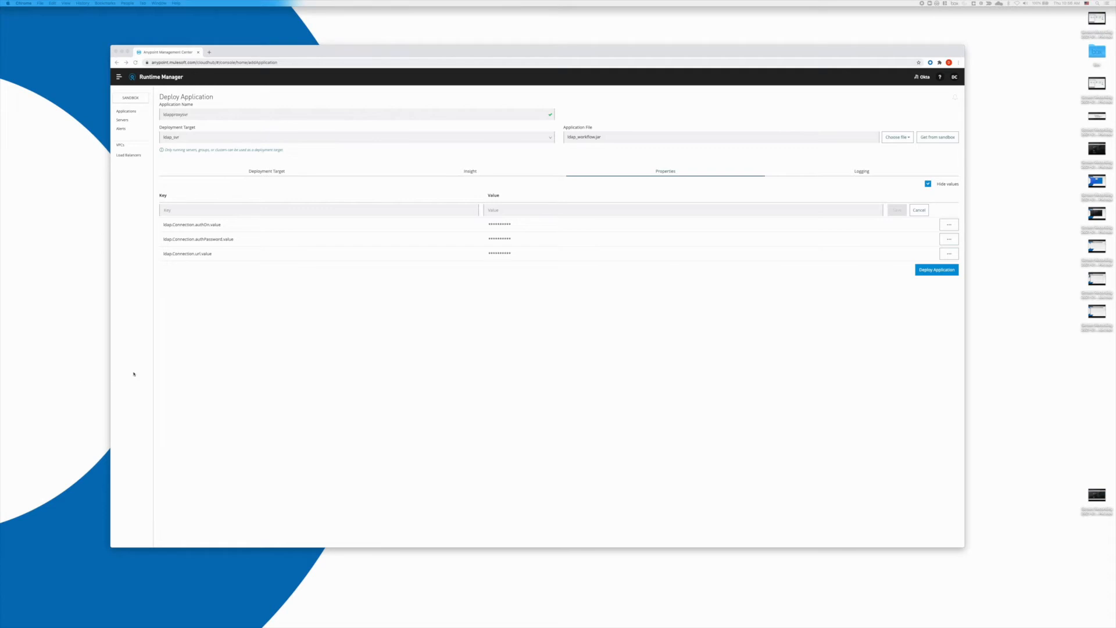
left_click(239, 213)
type("cloudhub_http.Connection.host.value")
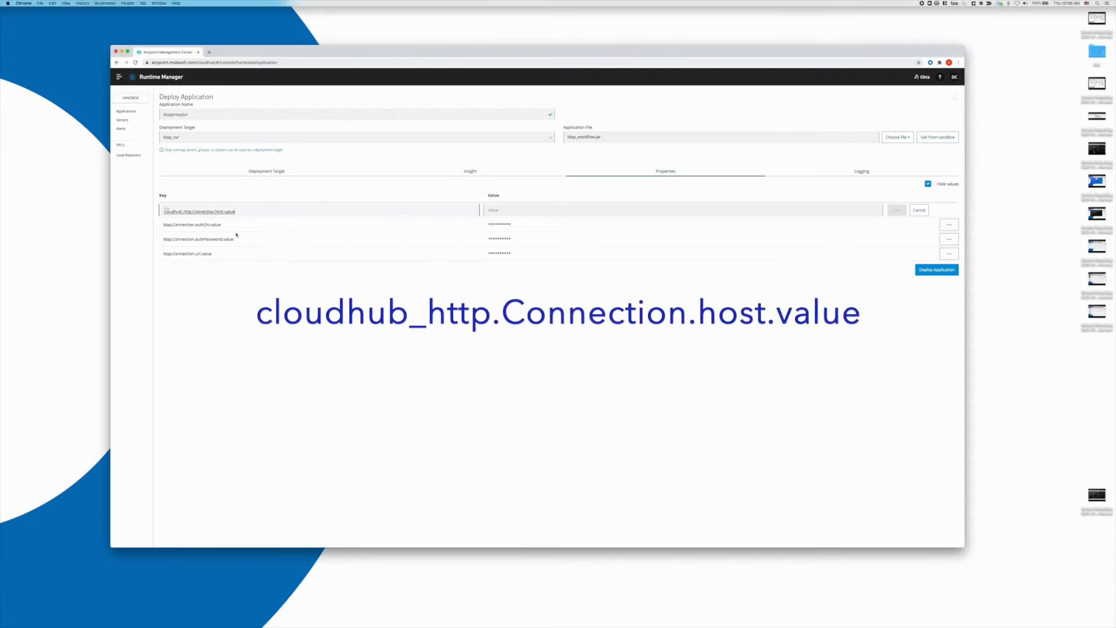
key("Tab")
type("1")
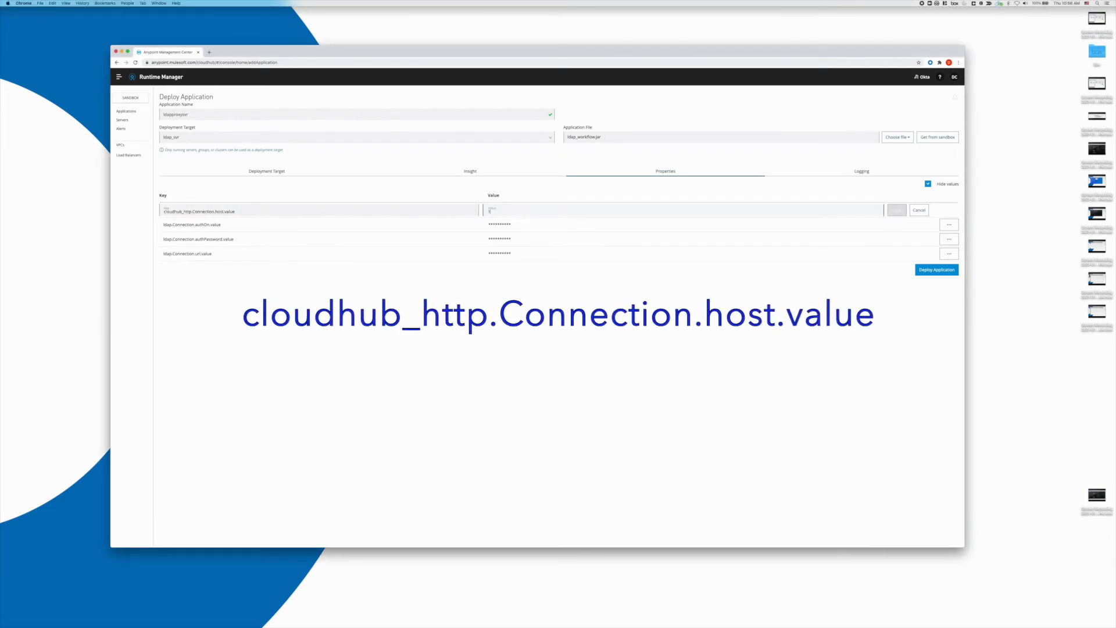
type("27.0.0.1")
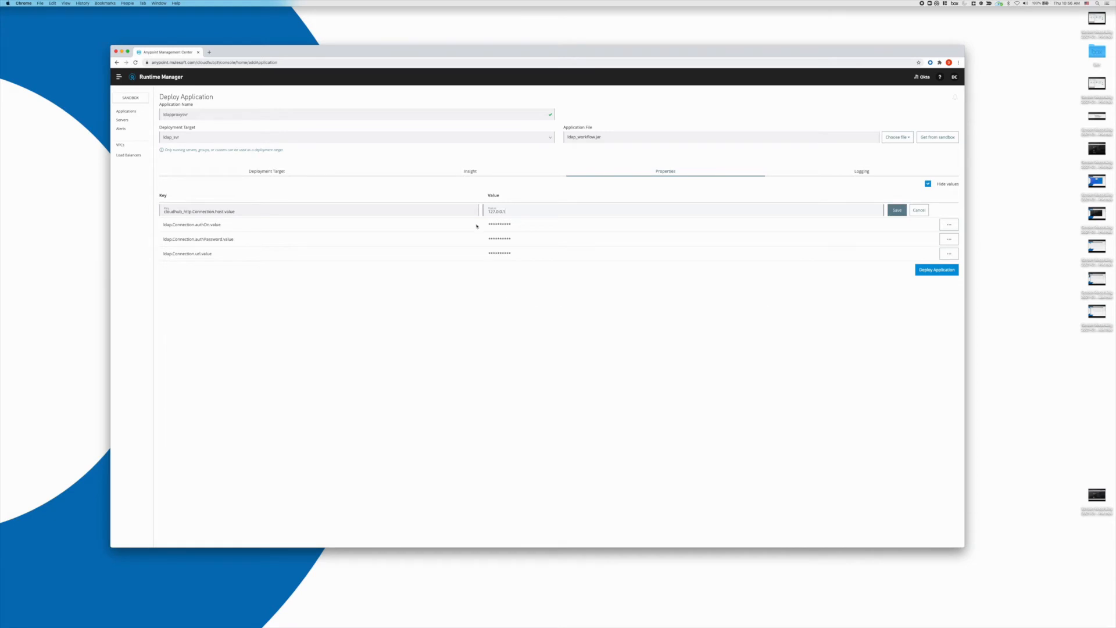
left_click(899, 212)
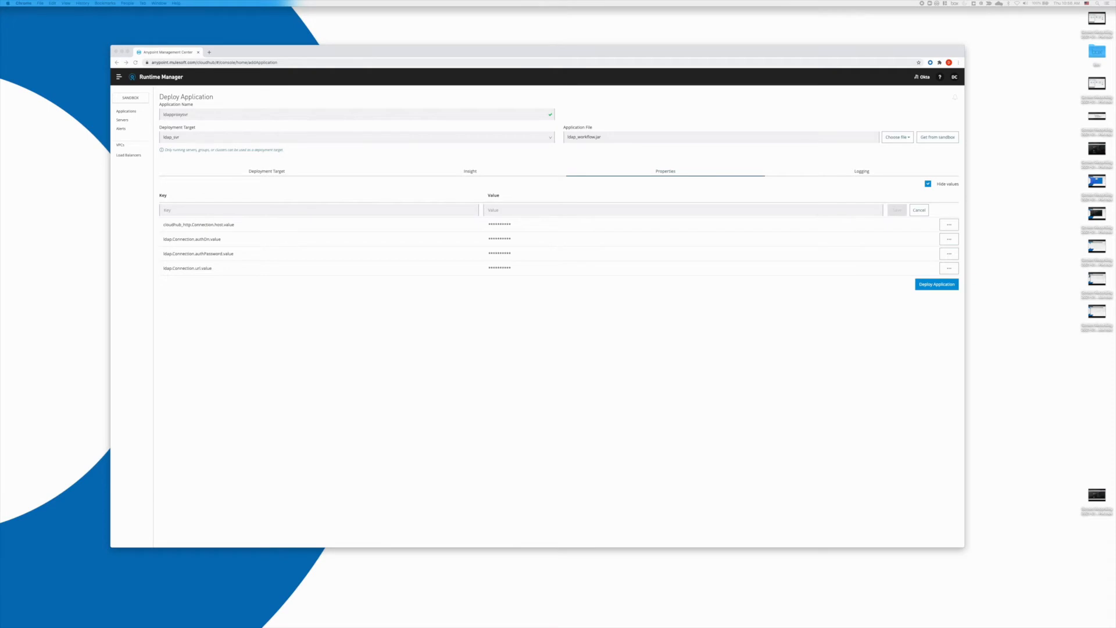
- Add the property cloudhub_http.Connection.port.value with the value 8084 and unhide the property values
left_click(190, 212)
type("cloudhub_http.Connection.port.value")
left_click(539, 211)
type("8084")
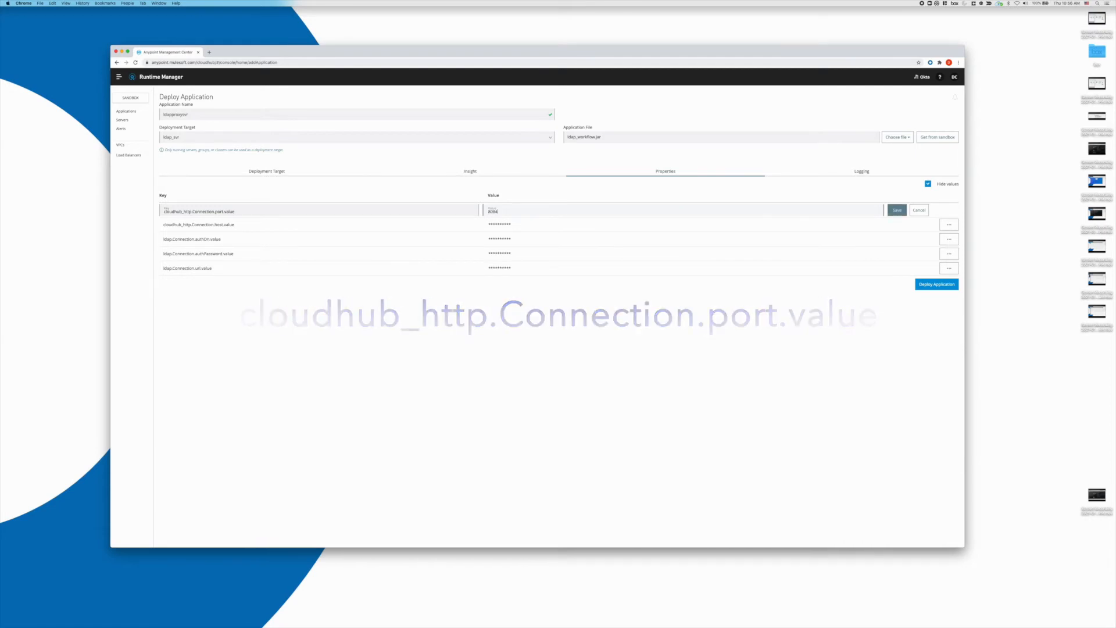
left_click(896, 211)
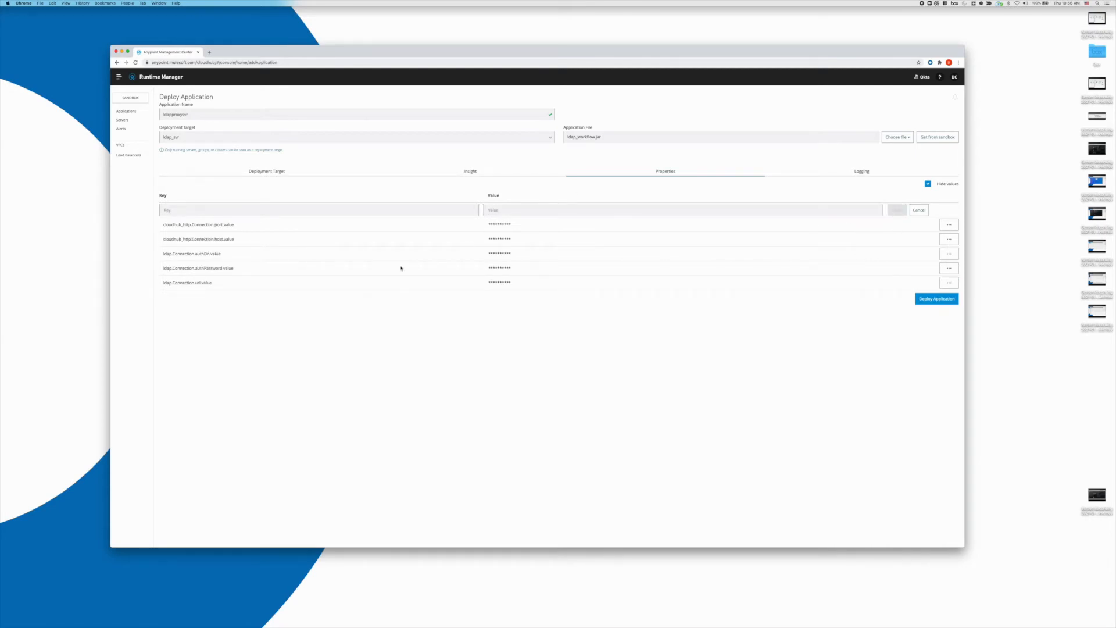
left_click(945, 186)
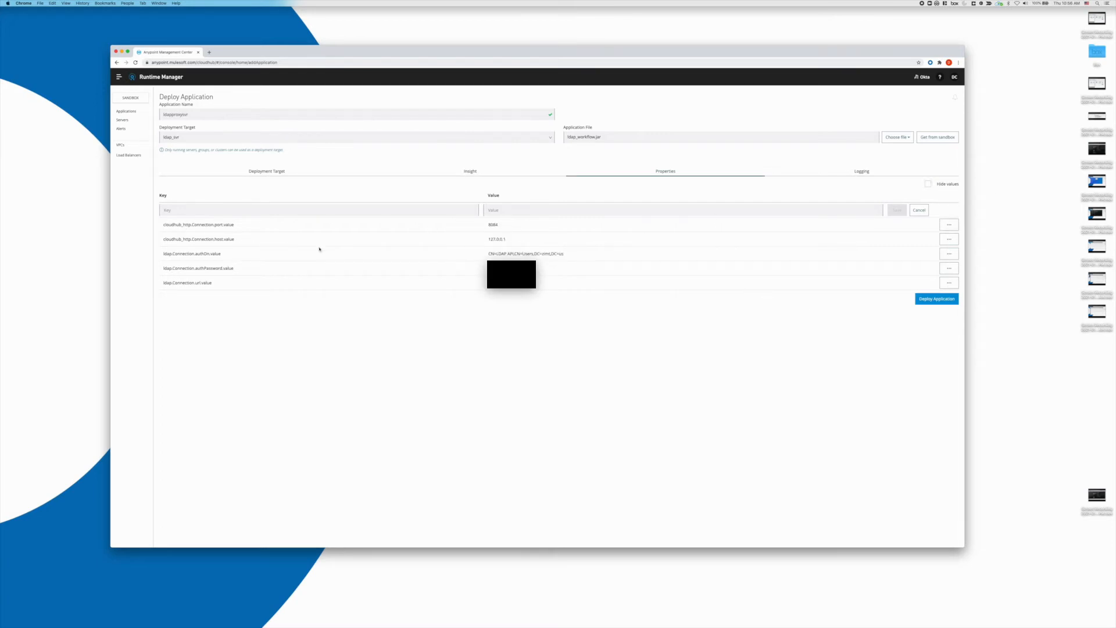
- Check the cloudhub_http host and port property values and deploy the application with the entered properties
left_click_drag(518, 242, 167, 224)
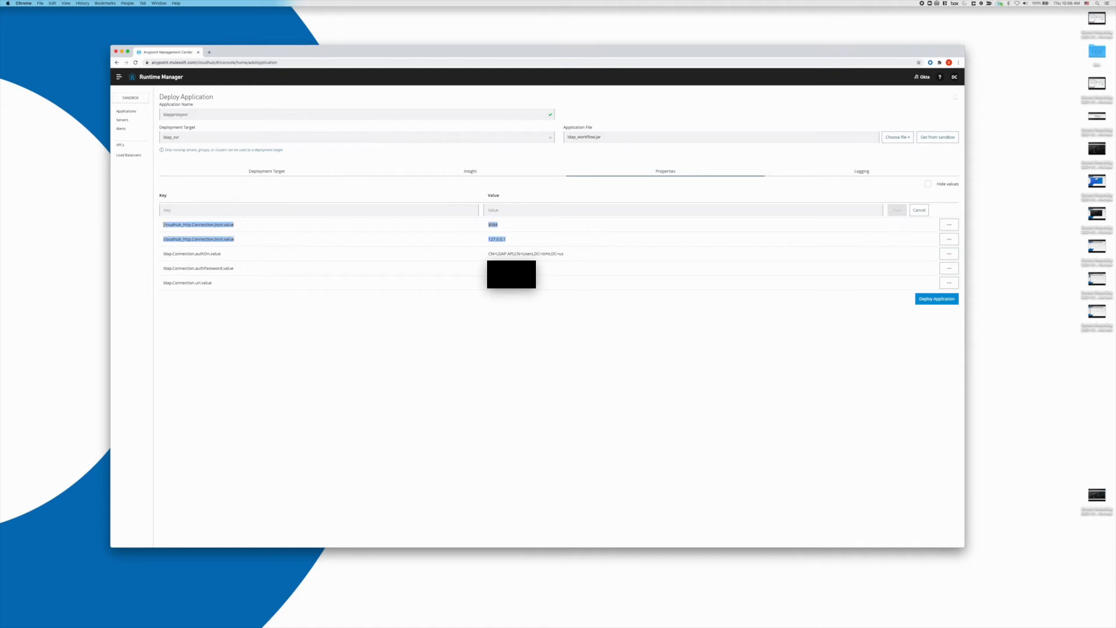
left_click(258, 247)
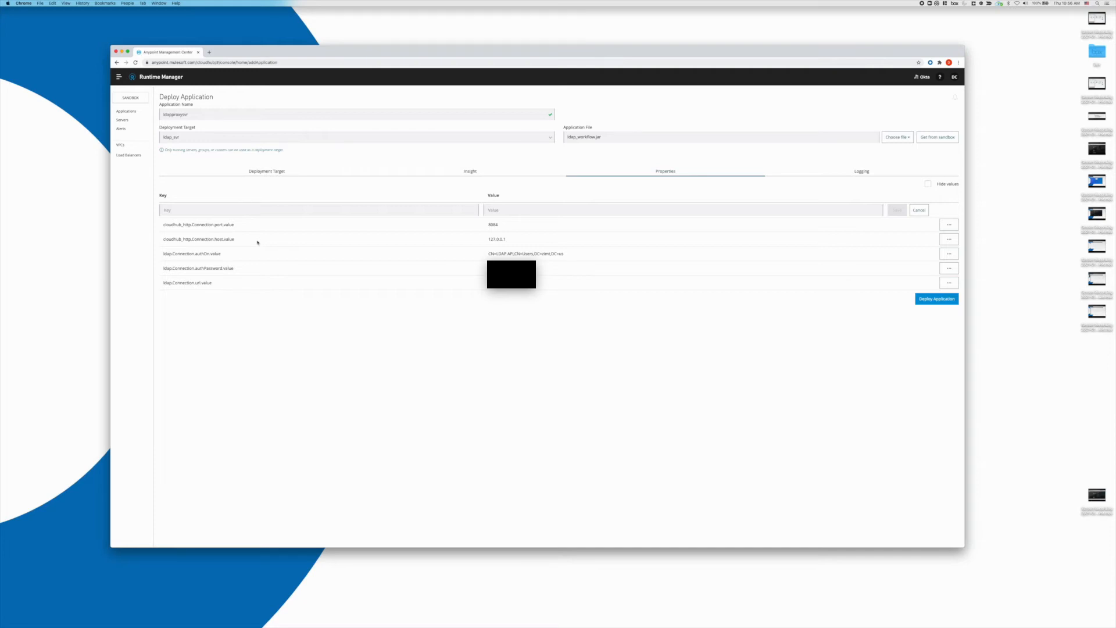
left_click_drag(510, 240, 489, 238)
left_click(504, 238)
left_click_drag(489, 239, 522, 241)
left_click(473, 228)
left_click(937, 301)
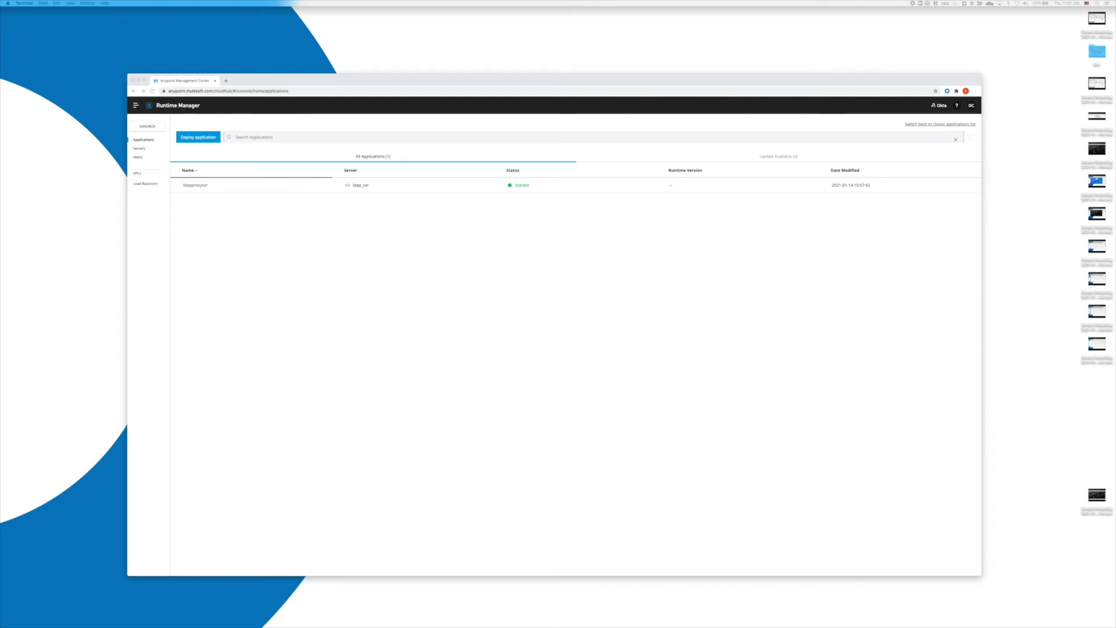
- Switch to the terminal, run the prepared wget request against the LDAP search on localhost port 8084, and examine the returned JSON
left_click_drag(392, 253, 509, 185)
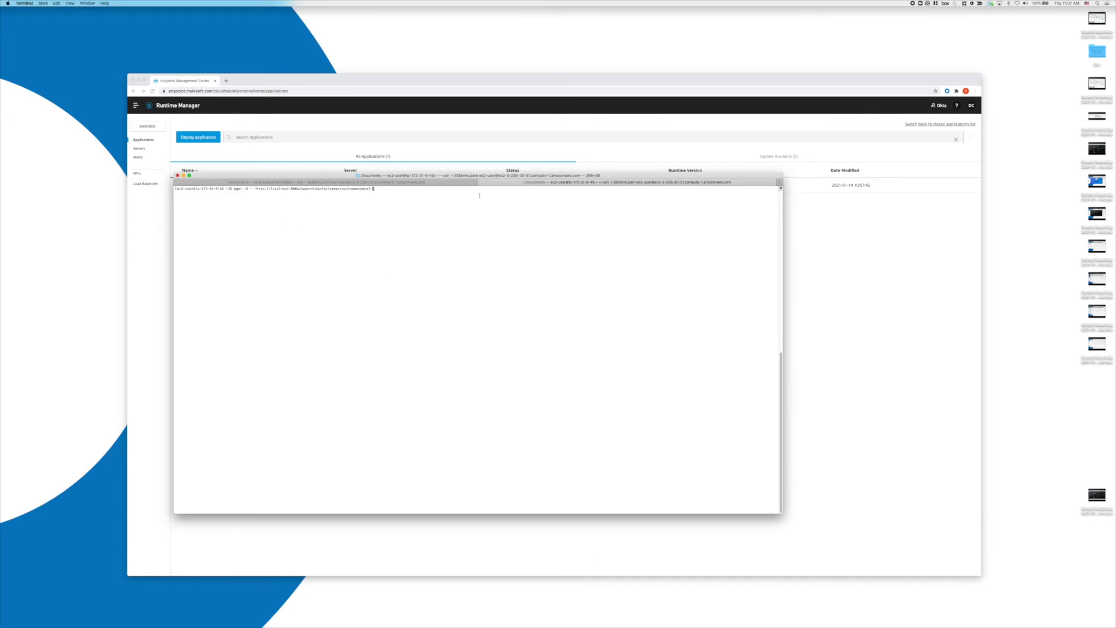
left_click_drag(495, 177, 513, 236)
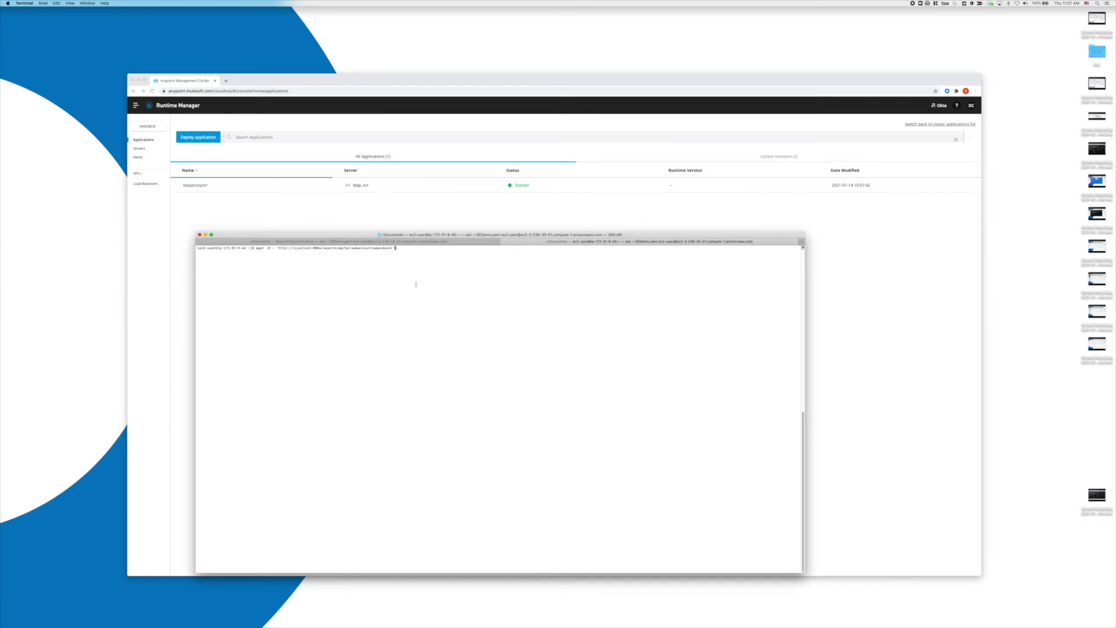
left_click_drag(256, 248, 401, 247)
key("Return")
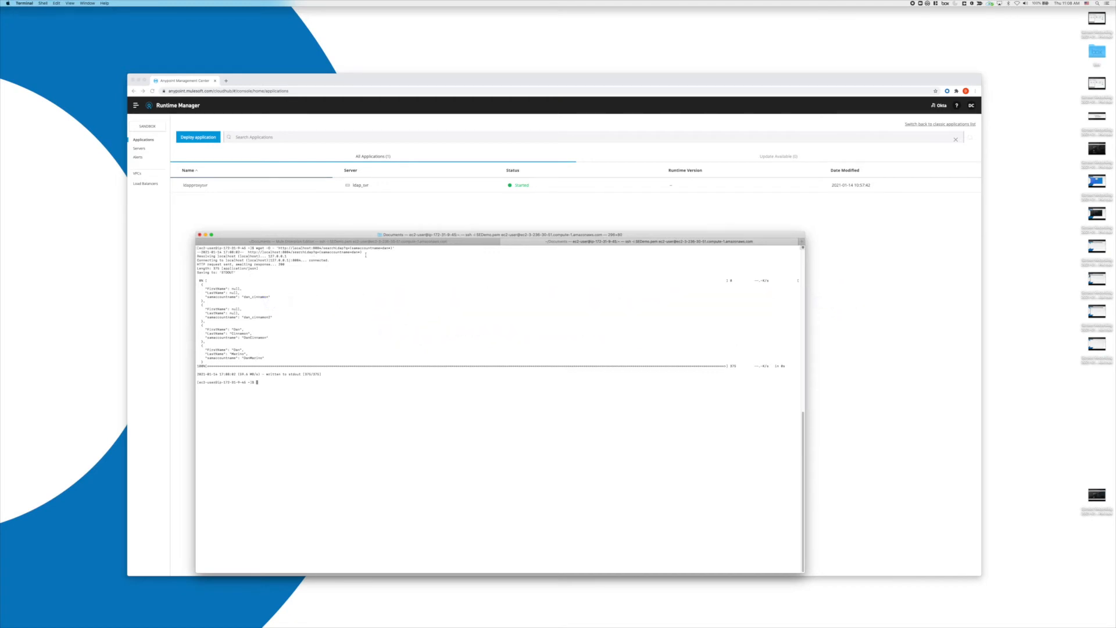
left_click_drag(360, 252, 318, 252)
left_click_drag(211, 361, 201, 283)
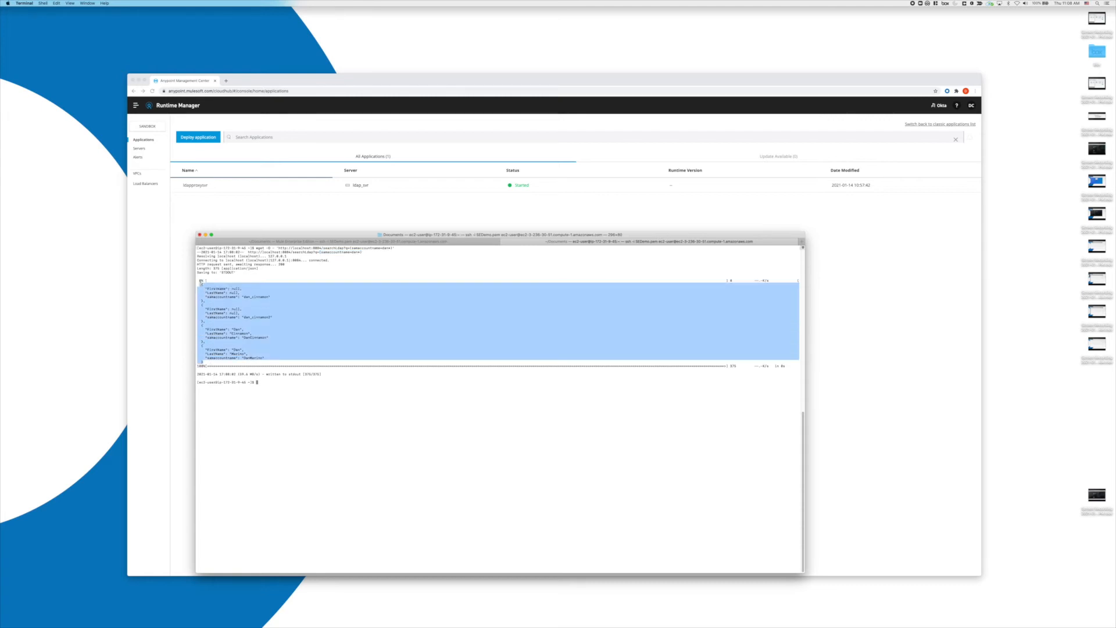
left_click(312, 378)
- Rerun the wget LDAP search with a shorter samaccountname filter and look through the returned entries
key("Up")
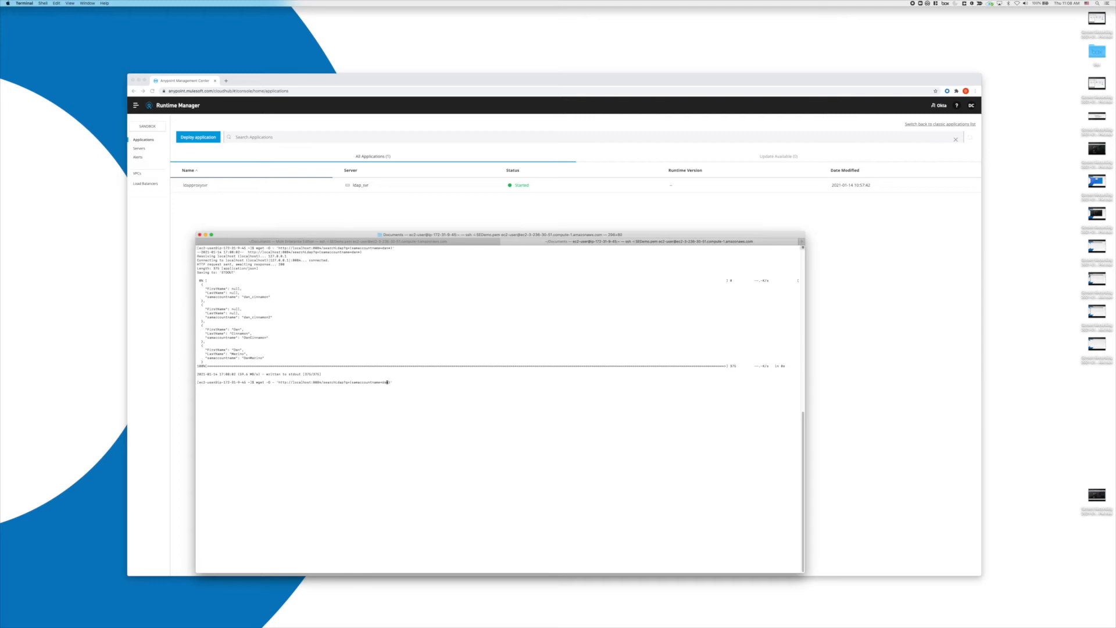
key("Return")
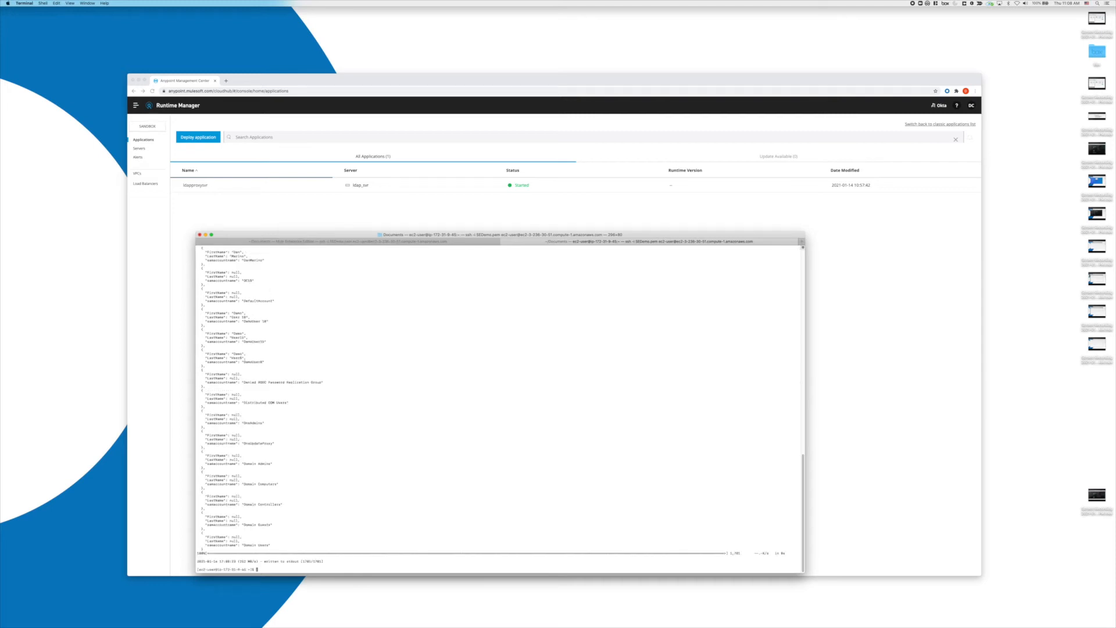
scroll(223, 288, "up", 1)
scroll(258, 504, "up", 10)
scroll(255, 557, "down", 10)
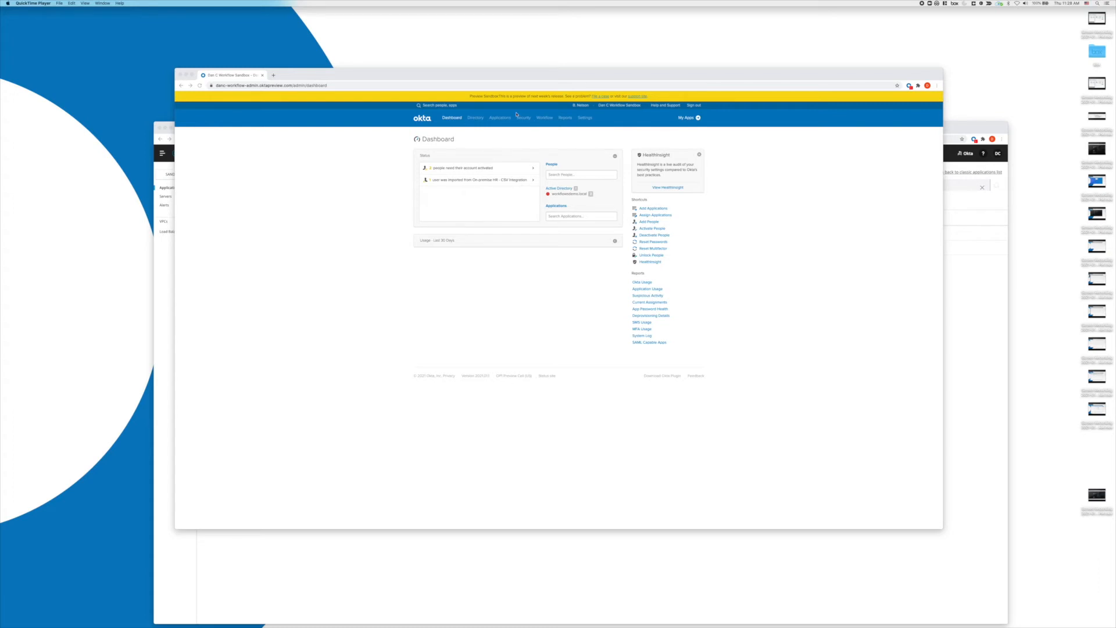
- In the Okta admin console, start a new application integration for the Web platform with OpenID Connect as the sign-on method
left_click(497, 122)
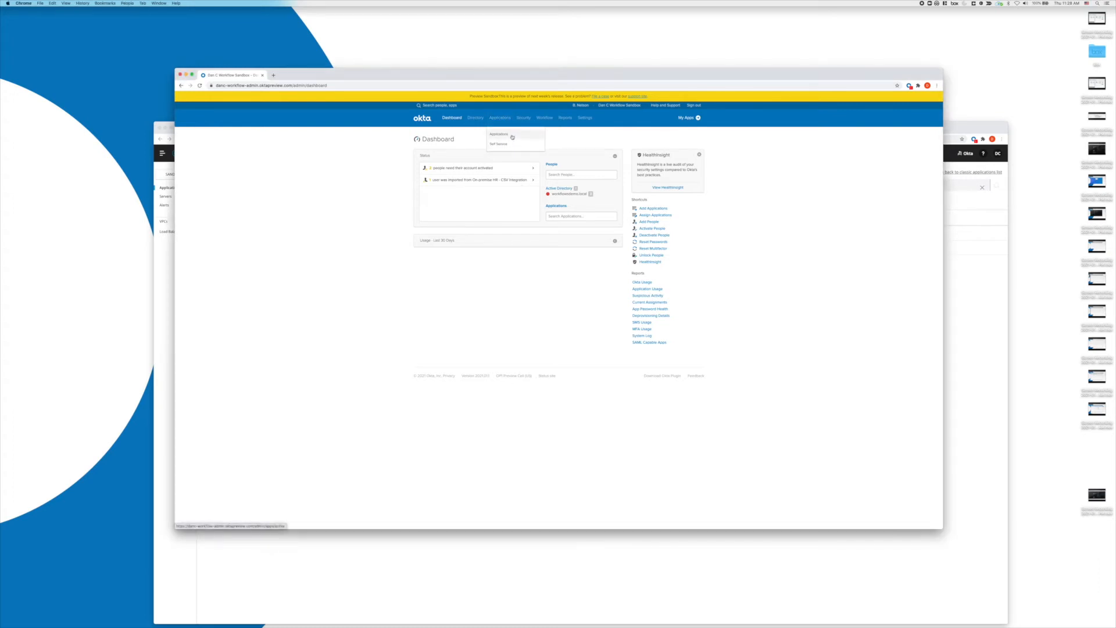
left_click(512, 135)
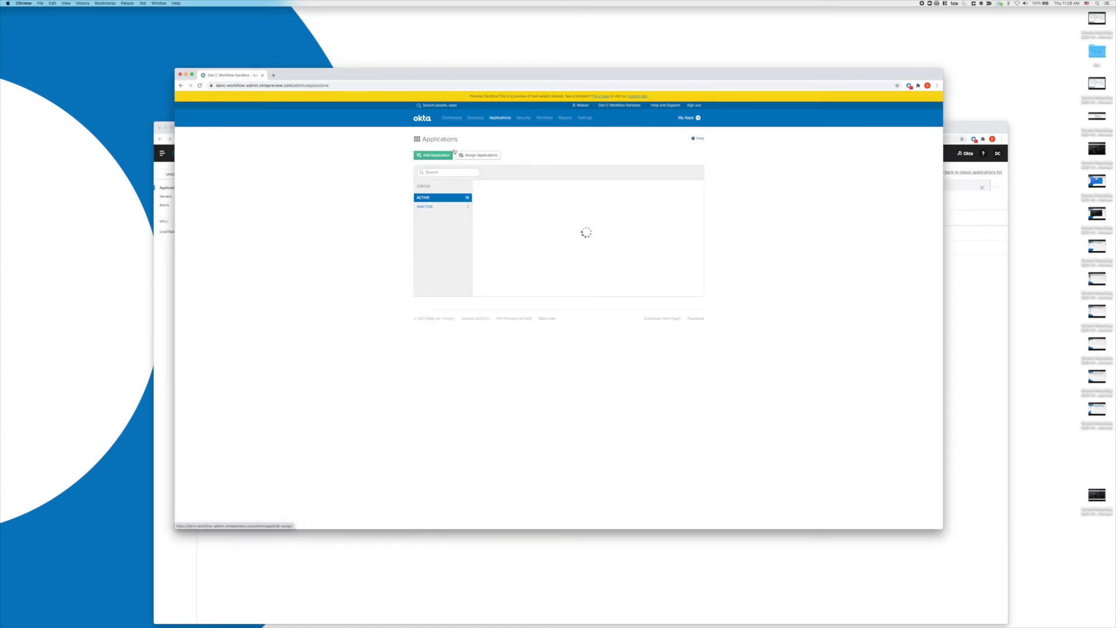
mouse_move(503, 122)
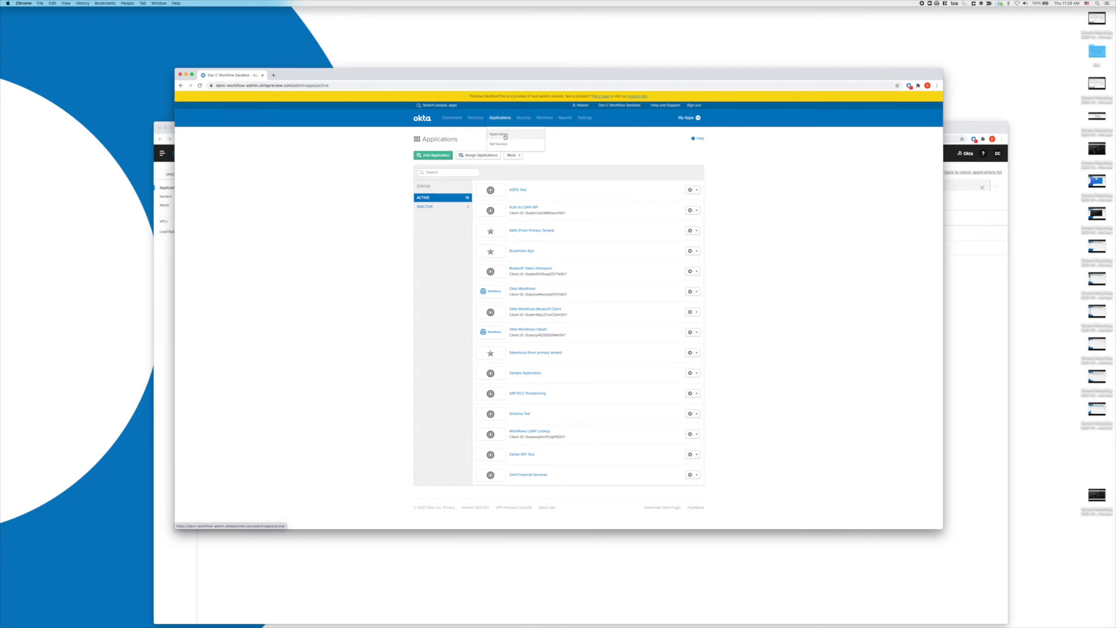
left_click(429, 156)
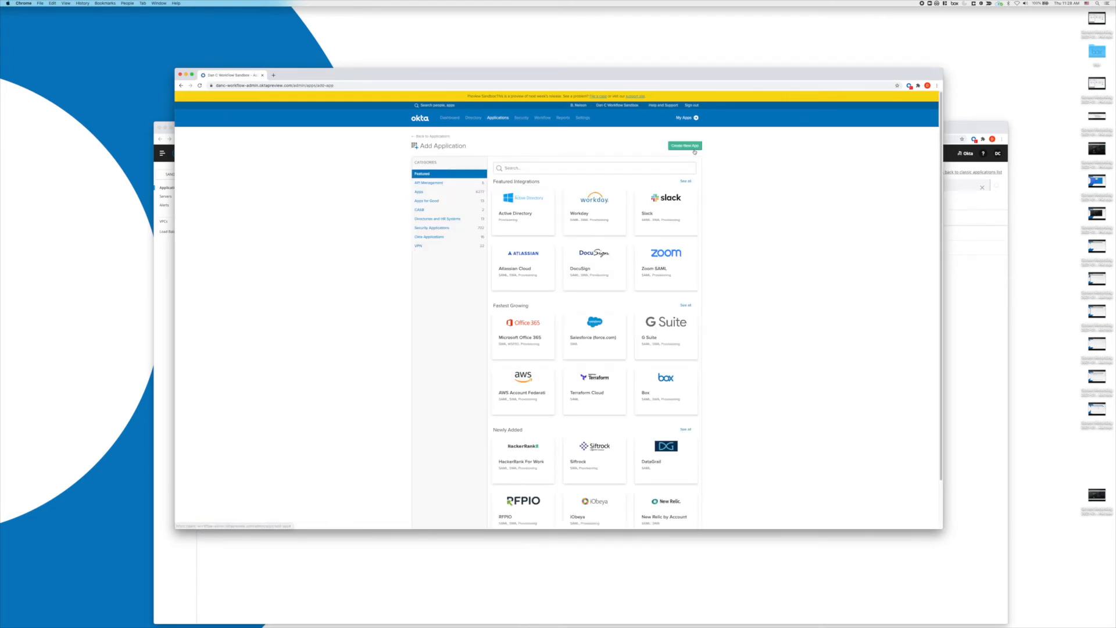
left_click(686, 146)
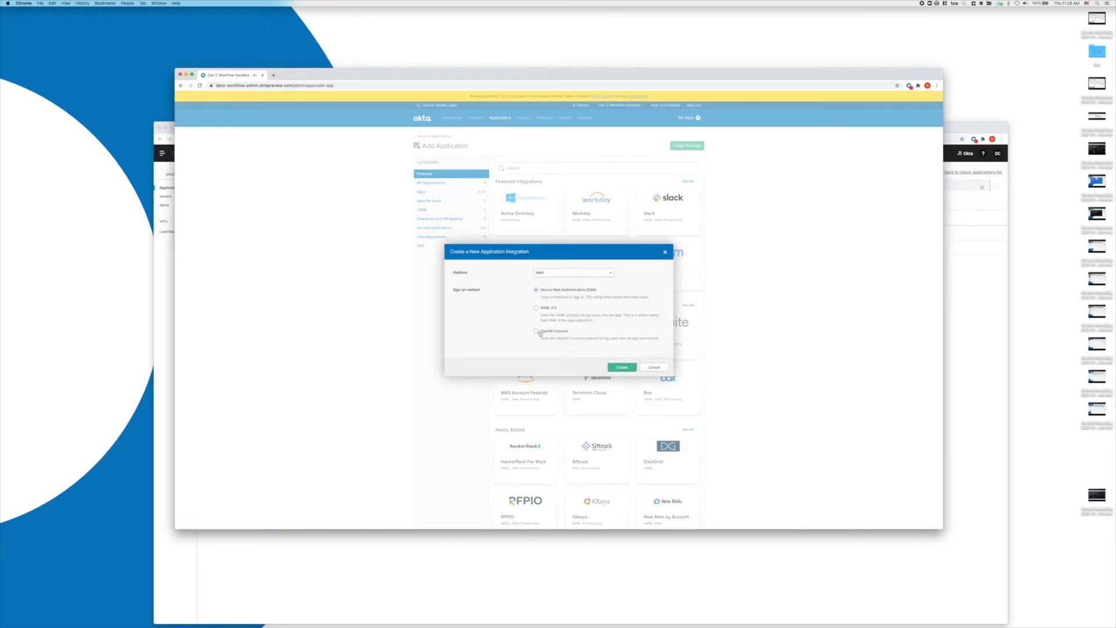
left_click(628, 369)
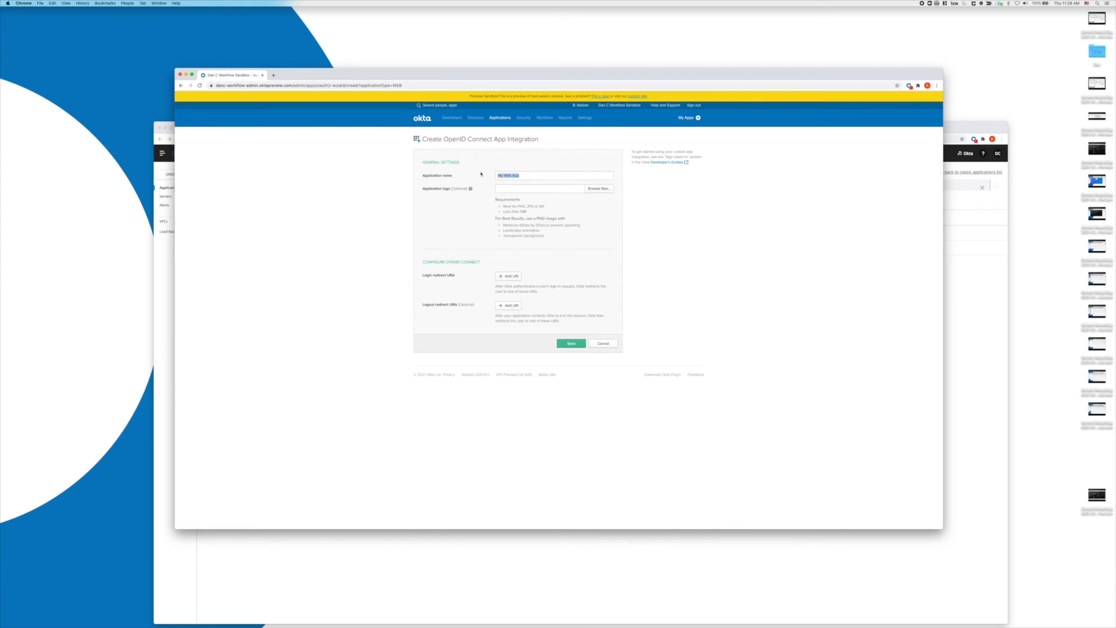
type("OI")
left_click(513, 278)
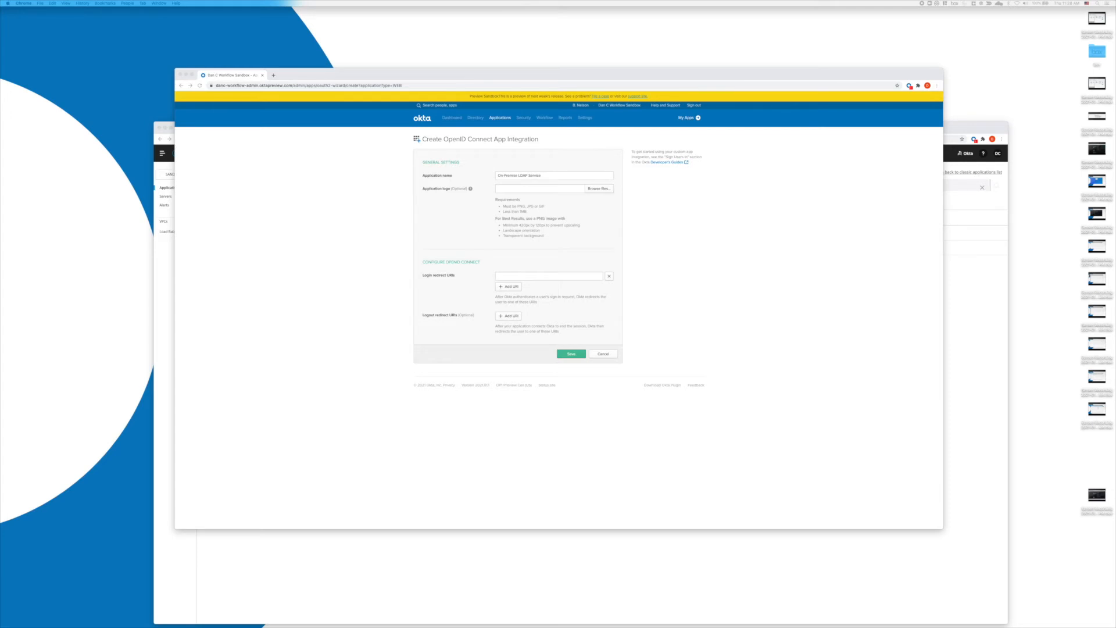
type("https://oauth.workflows.oktapreview.com/oauth/httpfunctions/cb")
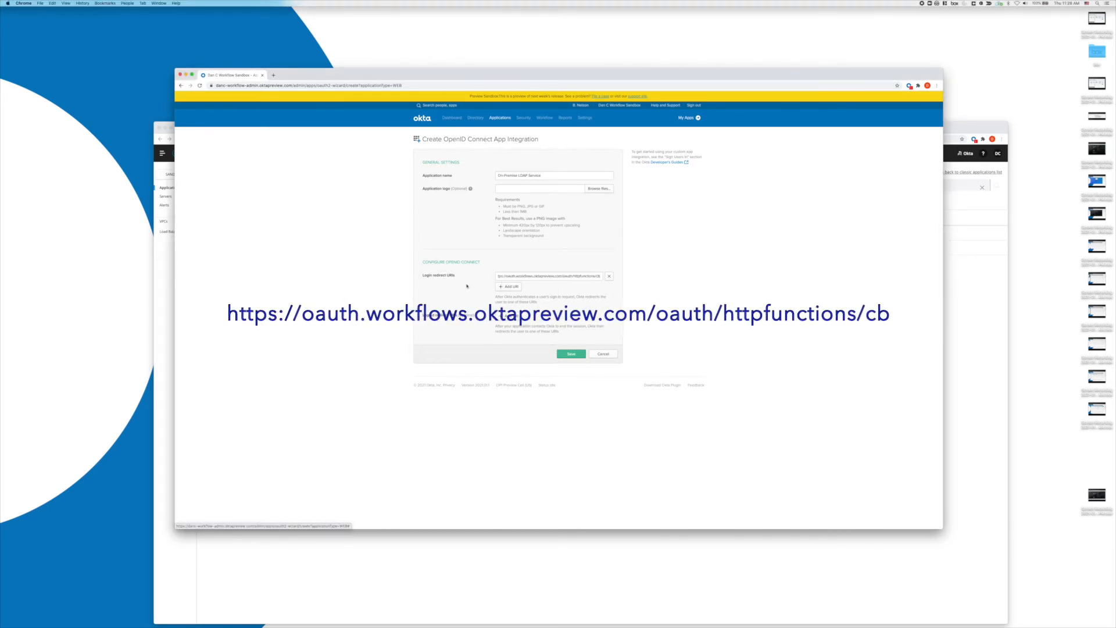
left_click(572, 355)
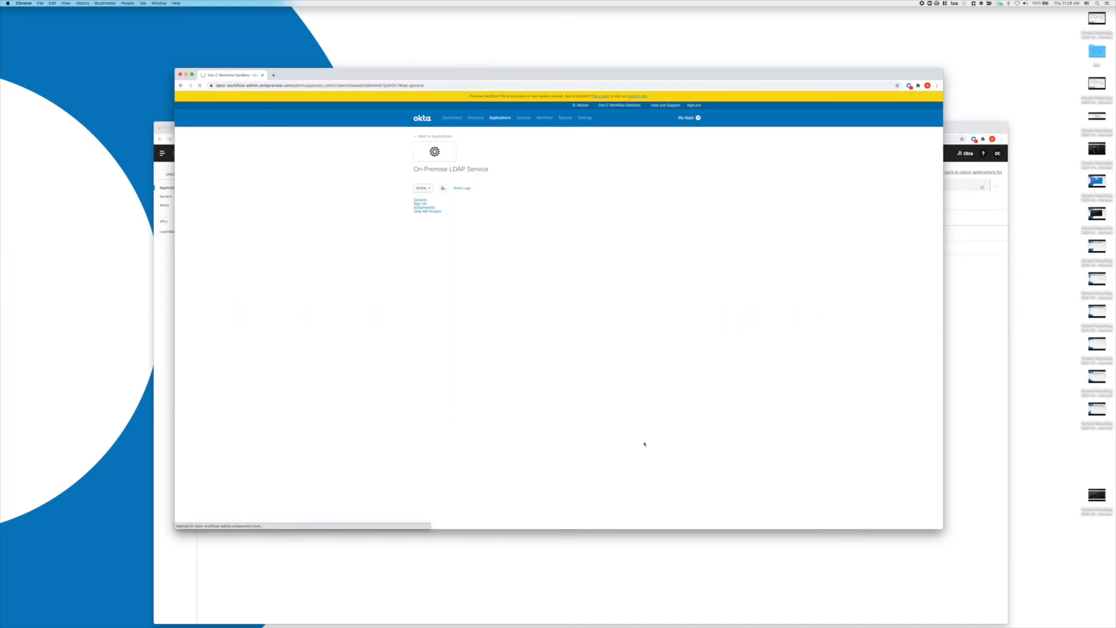
- In the app's general settings, allow the Refresh Token grant type, turn off Require consent, and save
scroll(645, 337, "down", 1)
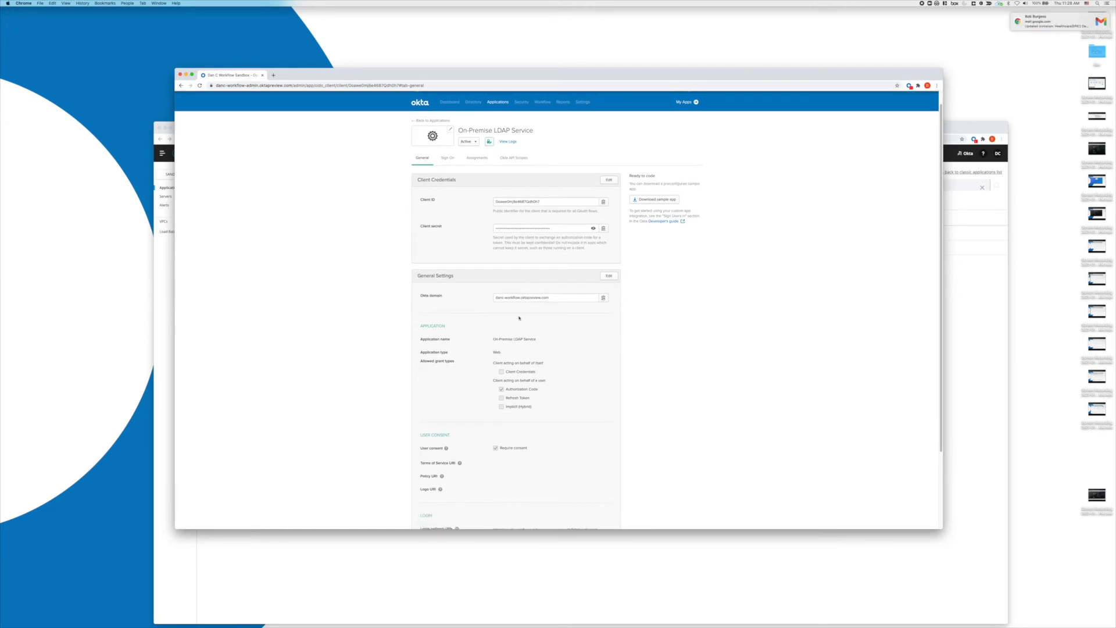
left_click_drag(509, 400, 548, 400)
left_click(554, 399)
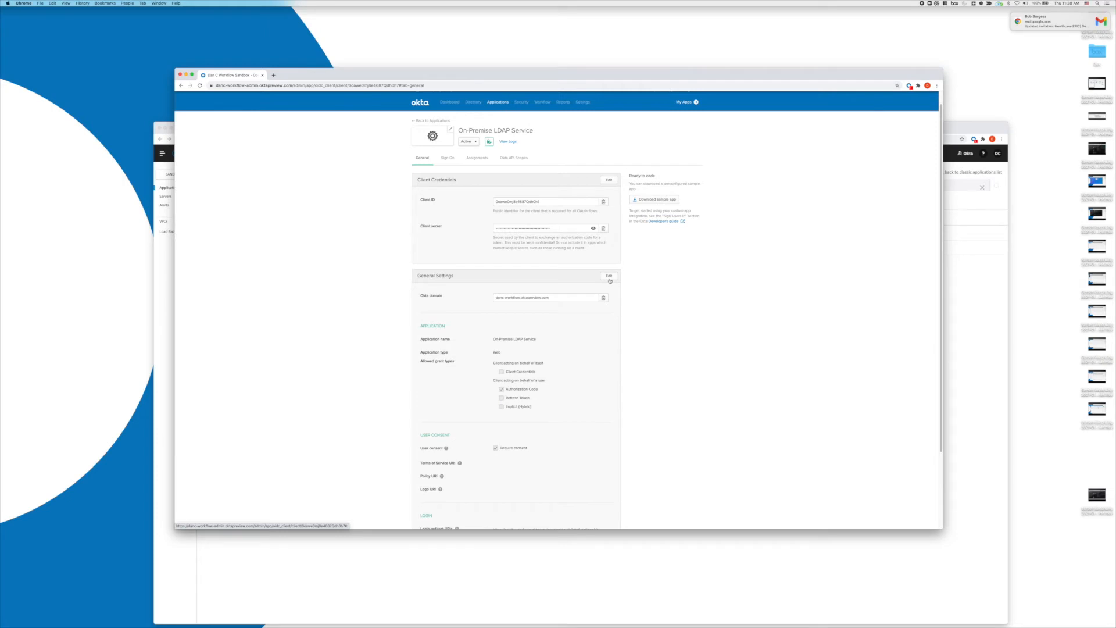
left_click(609, 278)
left_click(496, 397)
scroll(457, 421, "down", 3)
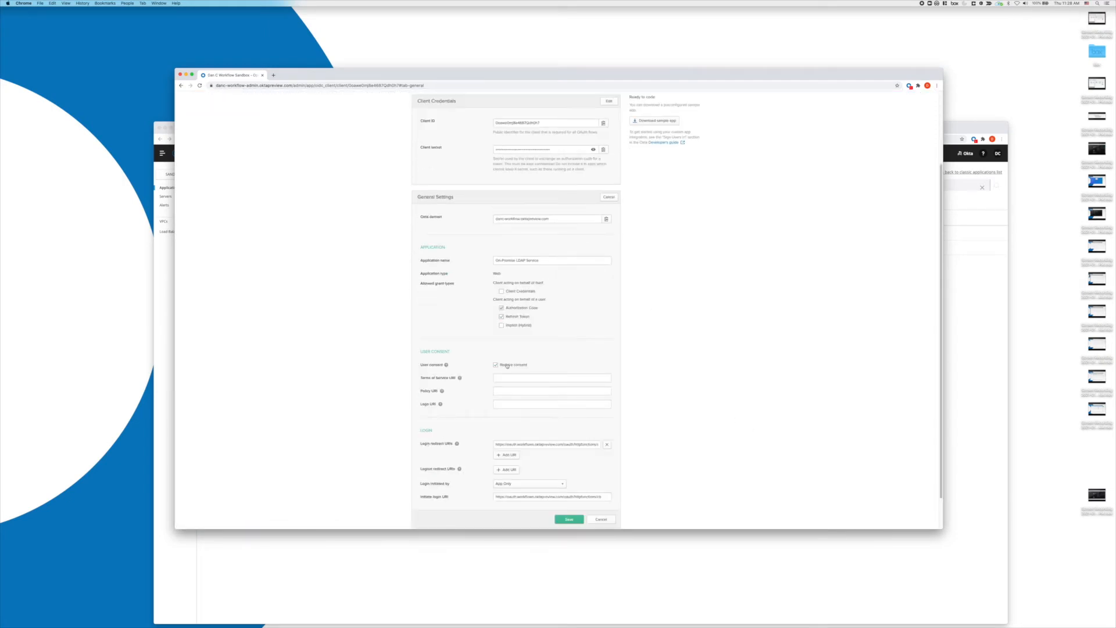
scroll(396, 392, "down", 2)
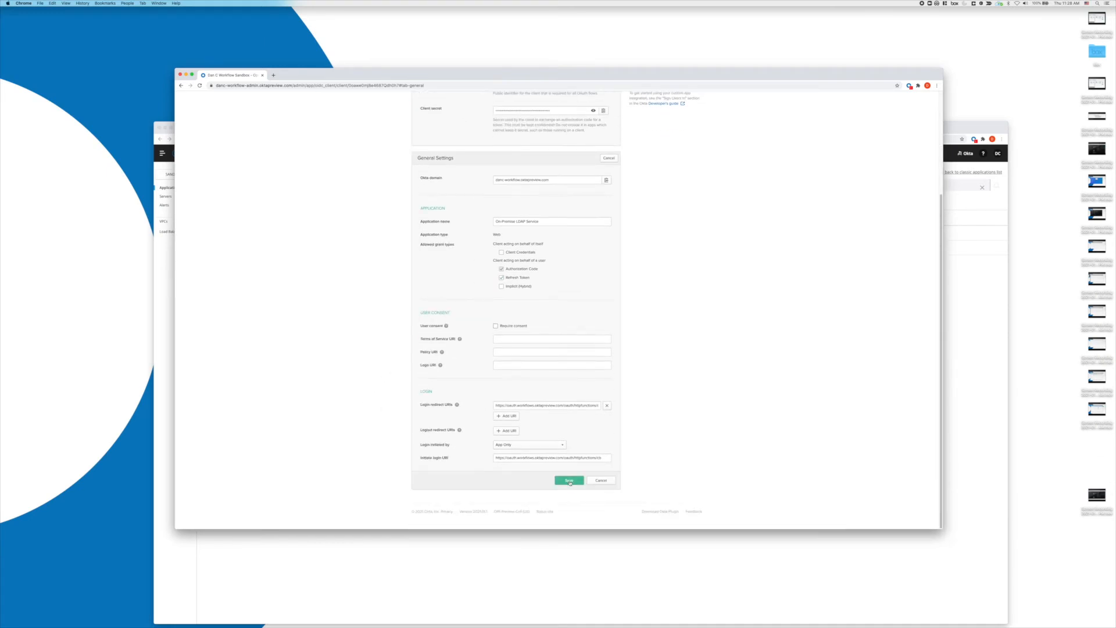
left_click(570, 480)
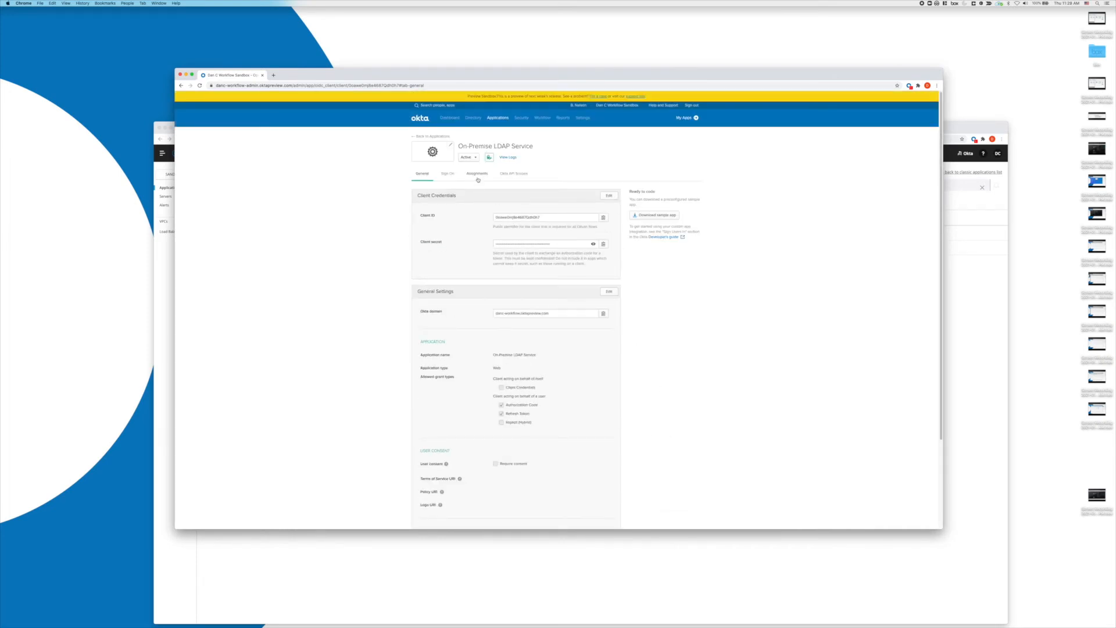
- Assign the On-Premise LDAP Service app to an individual user found through the people search
left_click(477, 176)
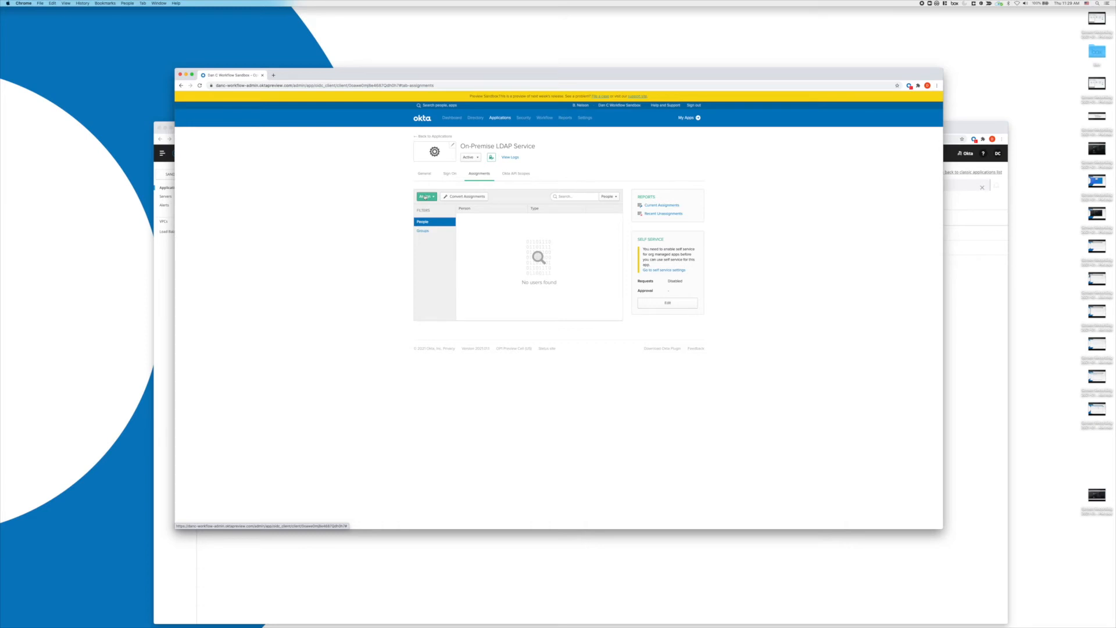
left_click(426, 197)
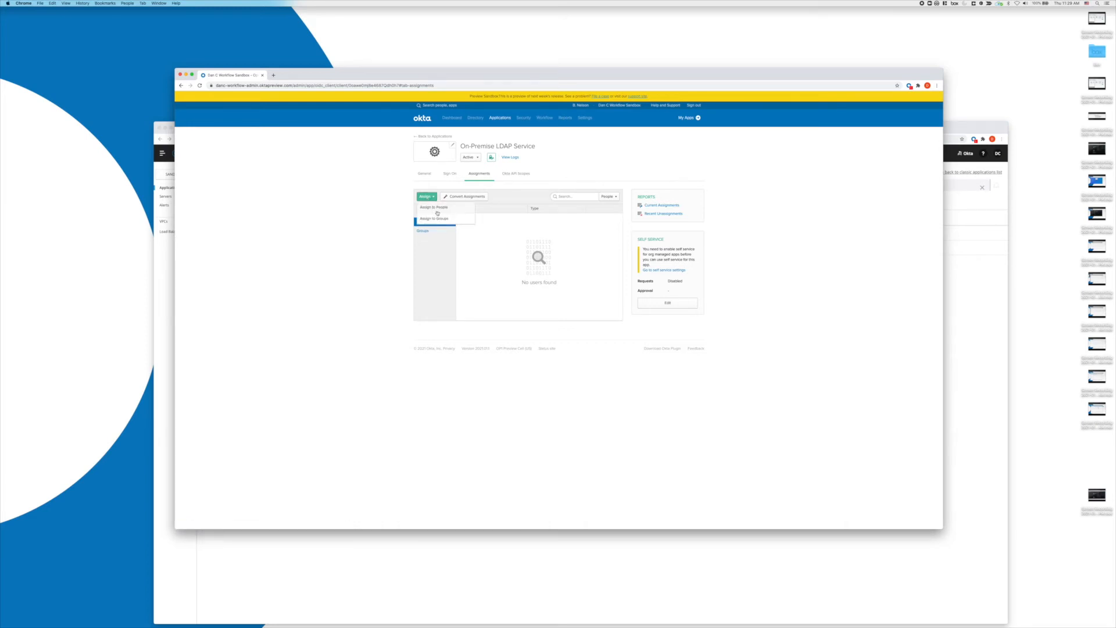
left_click(438, 212)
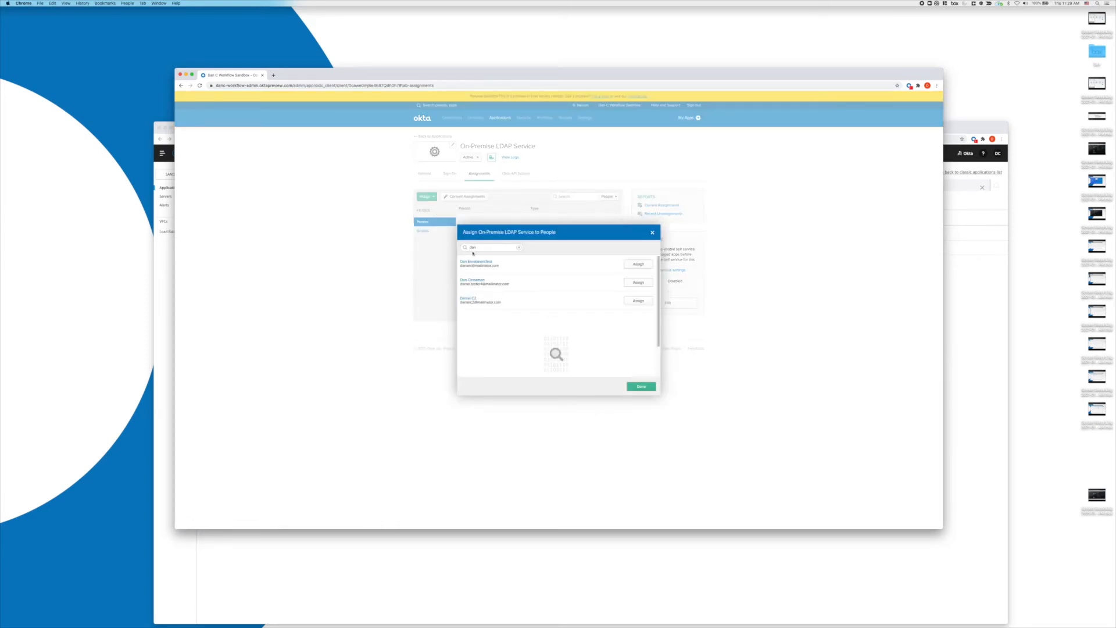
left_click(639, 264)
left_click(601, 388)
left_click(639, 387)
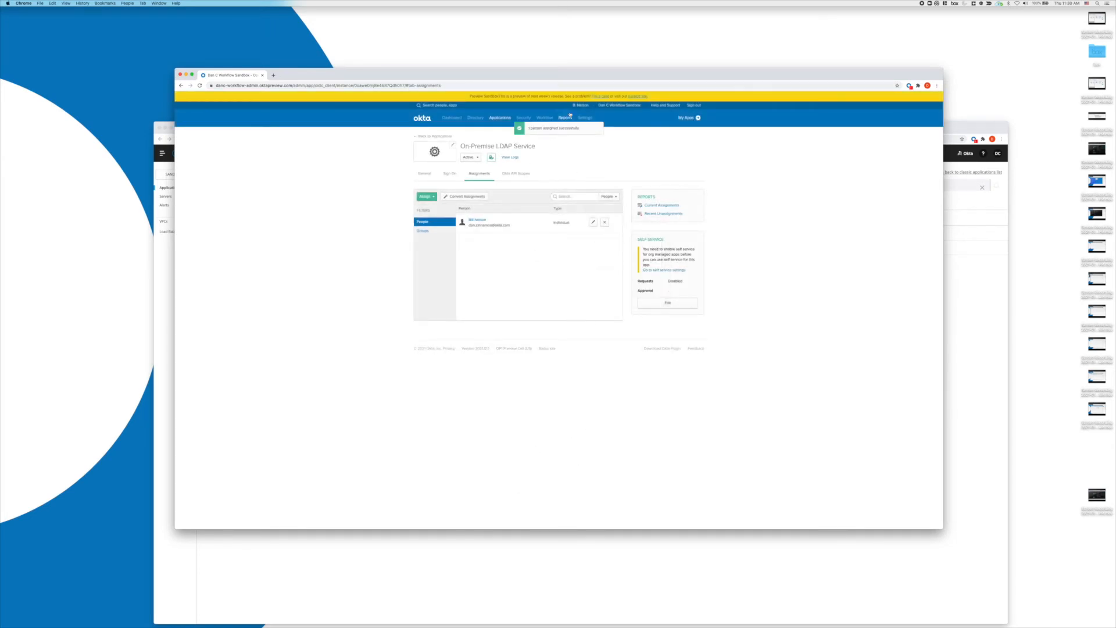
- Add an API authorization server named On-premise LDAP Authorization Service with the audience ldap-service
mouse_move(522, 116)
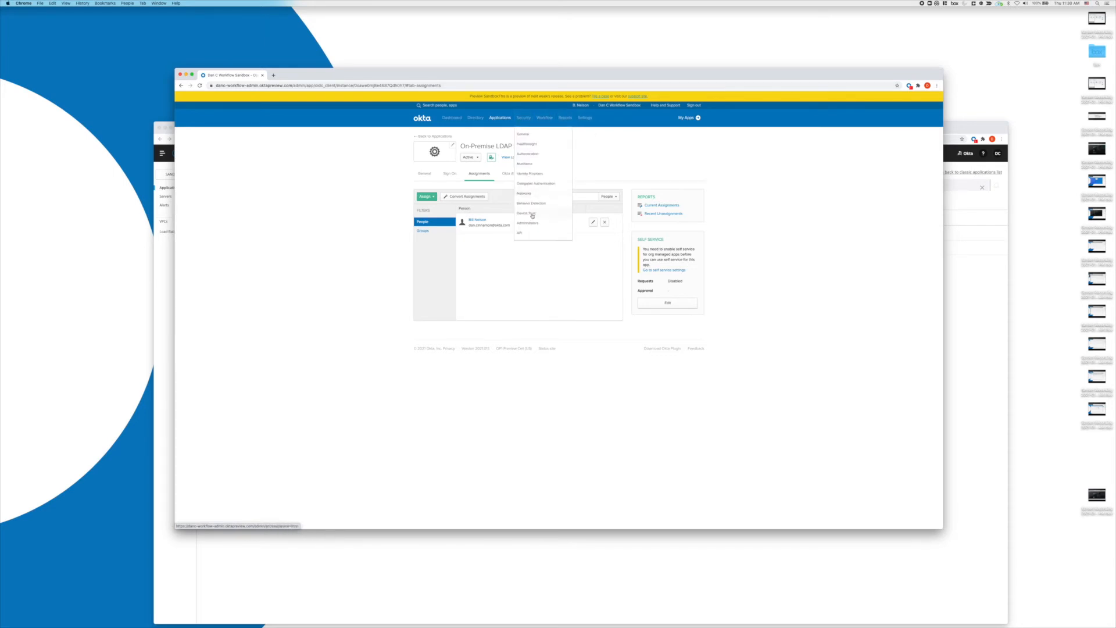
left_click(526, 232)
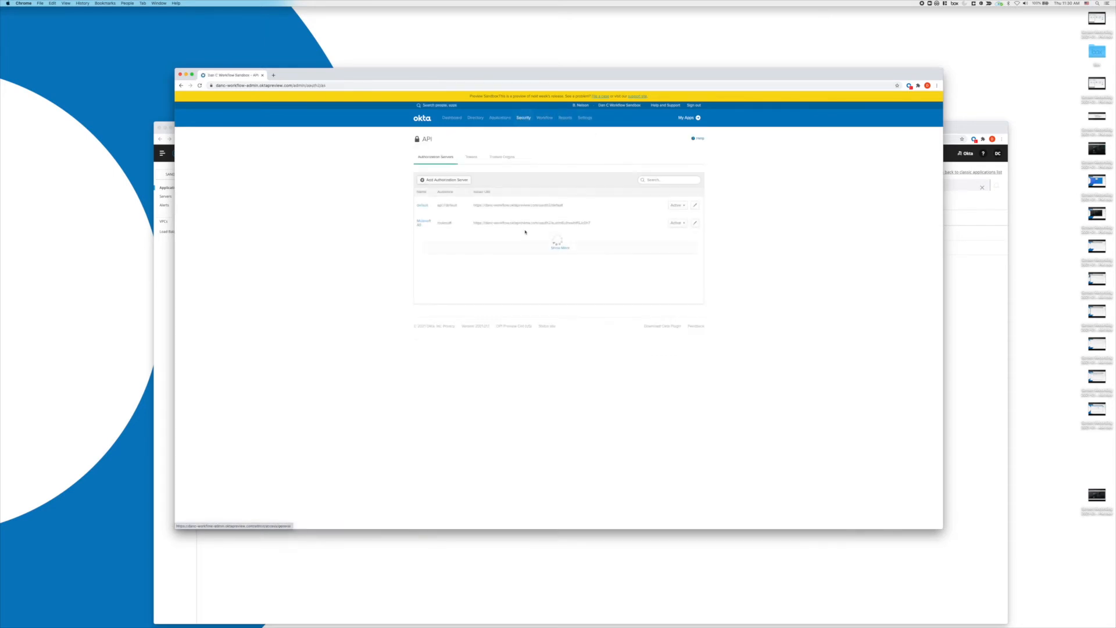
left_click(454, 181)
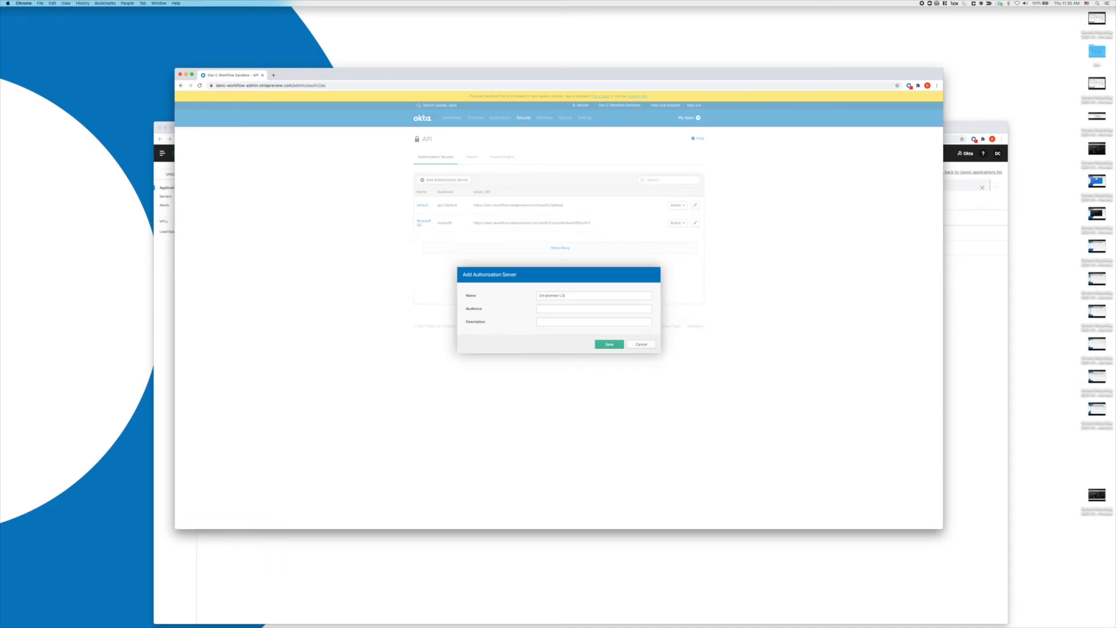
type("On-premise LDAP Authorization Service")
left_click_drag(560, 310, 529, 308)
left_click(575, 304)
left_click(595, 344)
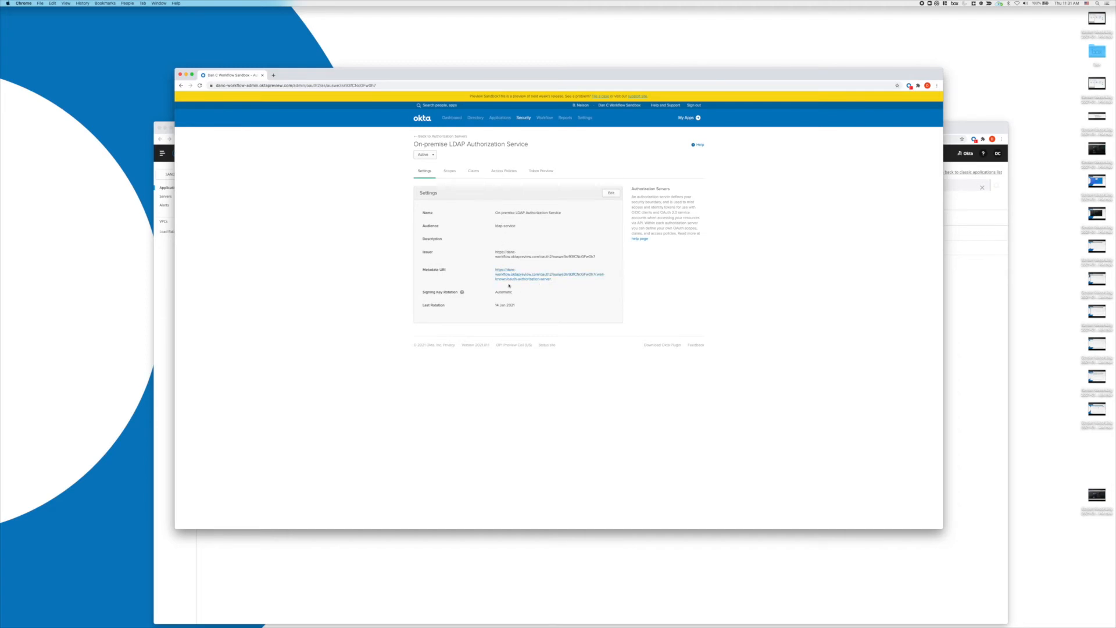
- Create a scope on the authorization server with the display phrase "Read access to LDAP service", leaving the description empty
left_click(449, 171)
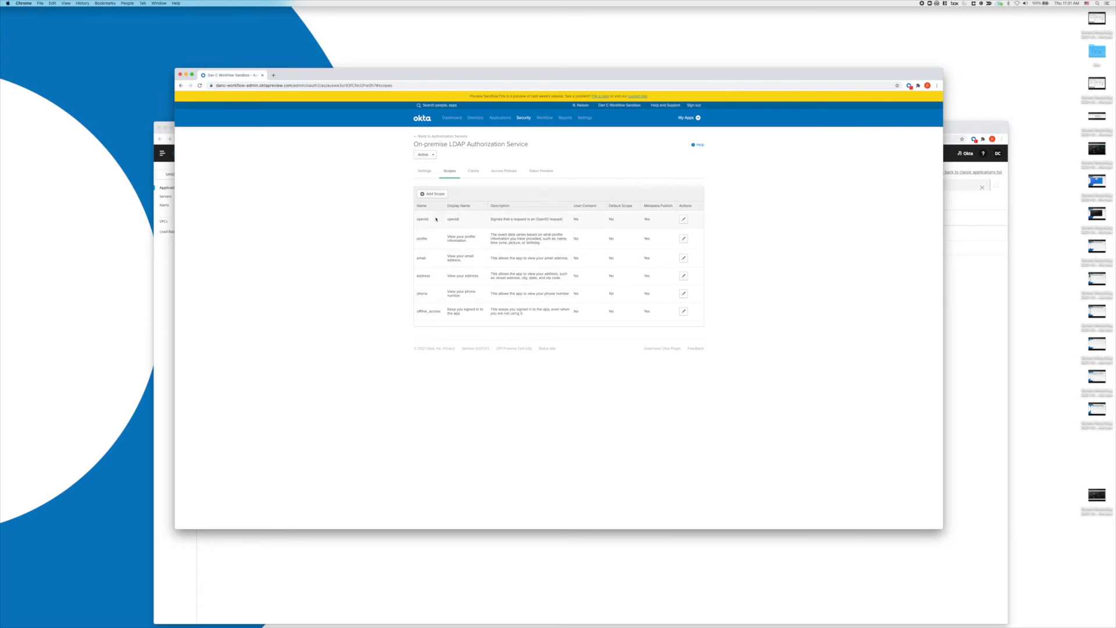
left_click(433, 194)
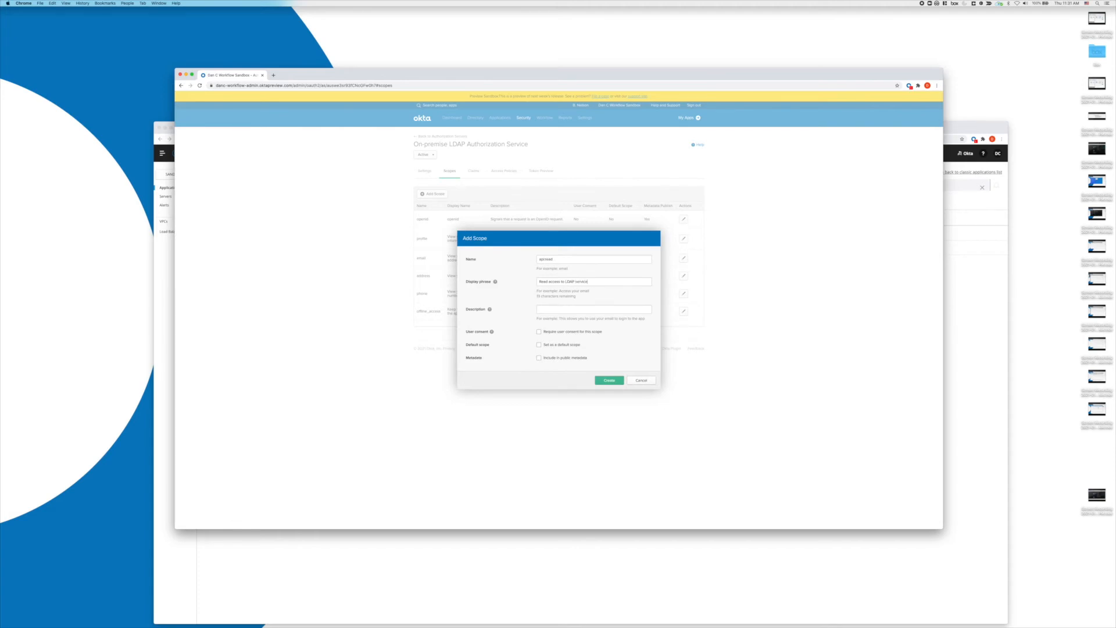
left_click(613, 382)
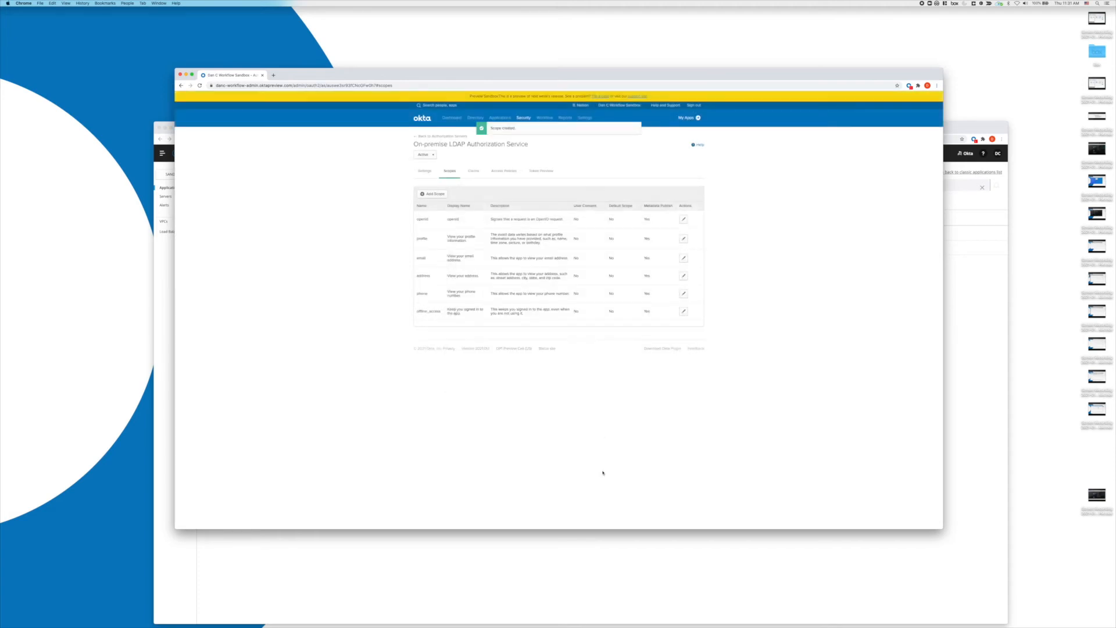
- Create an access policy named "Allow Okta workflows client access", with the same text as description, assigned to the On-Premise LDAP Service client
left_click(504, 172)
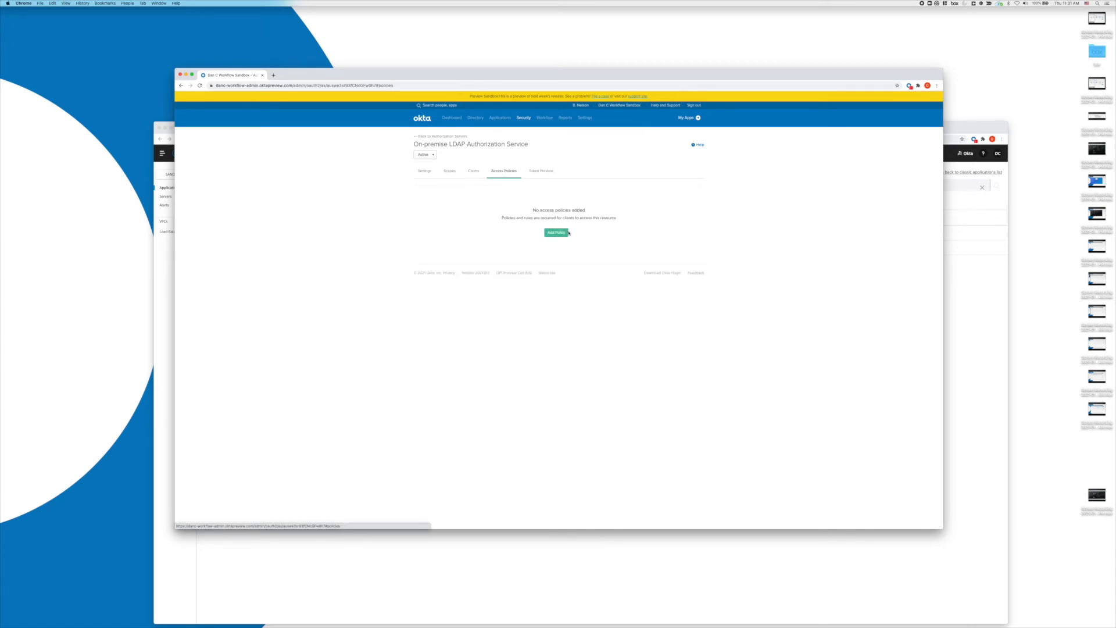
left_click(556, 232)
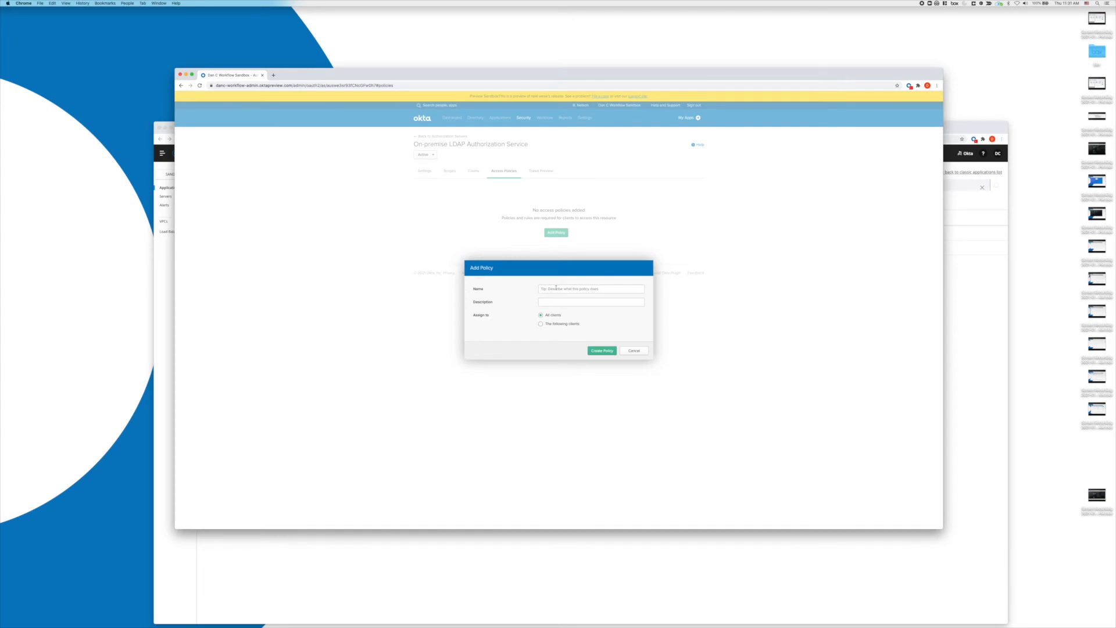
type("Al")
left_click(558, 326)
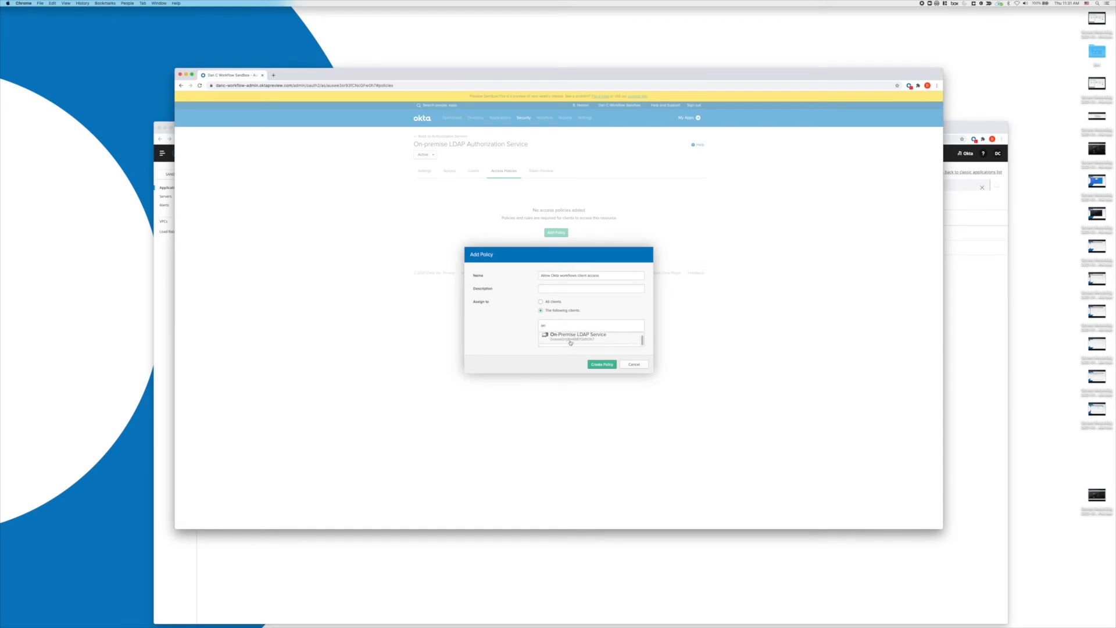
left_click(572, 341)
left_click(593, 358)
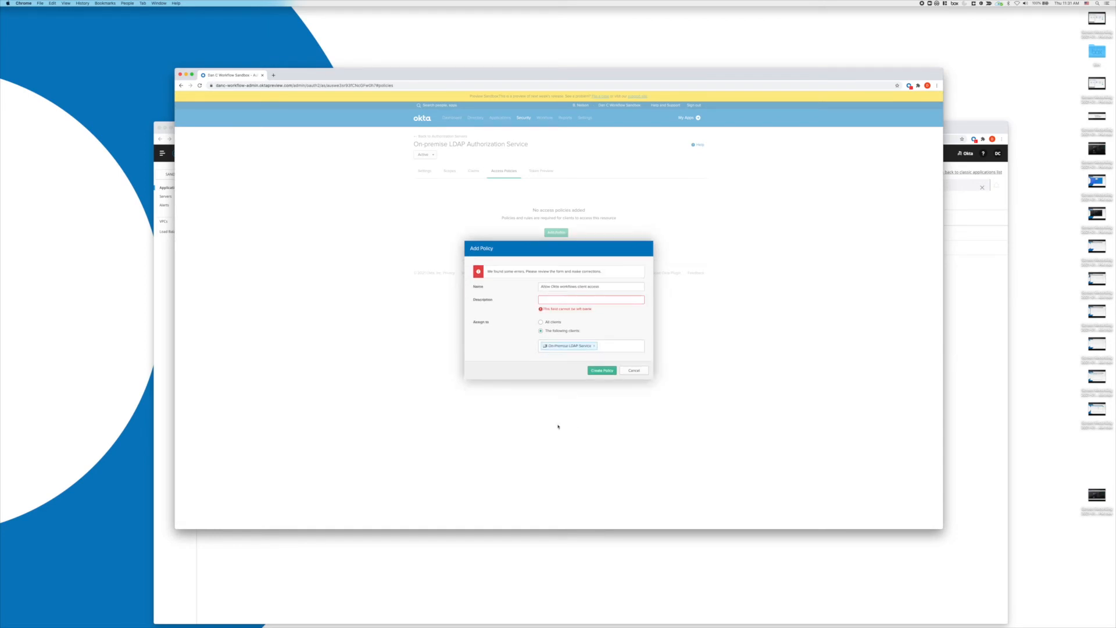
left_click_drag(603, 289, 465, 268)
key("super+c")
left_click(573, 301)
key("super+v")
left_click(604, 365)
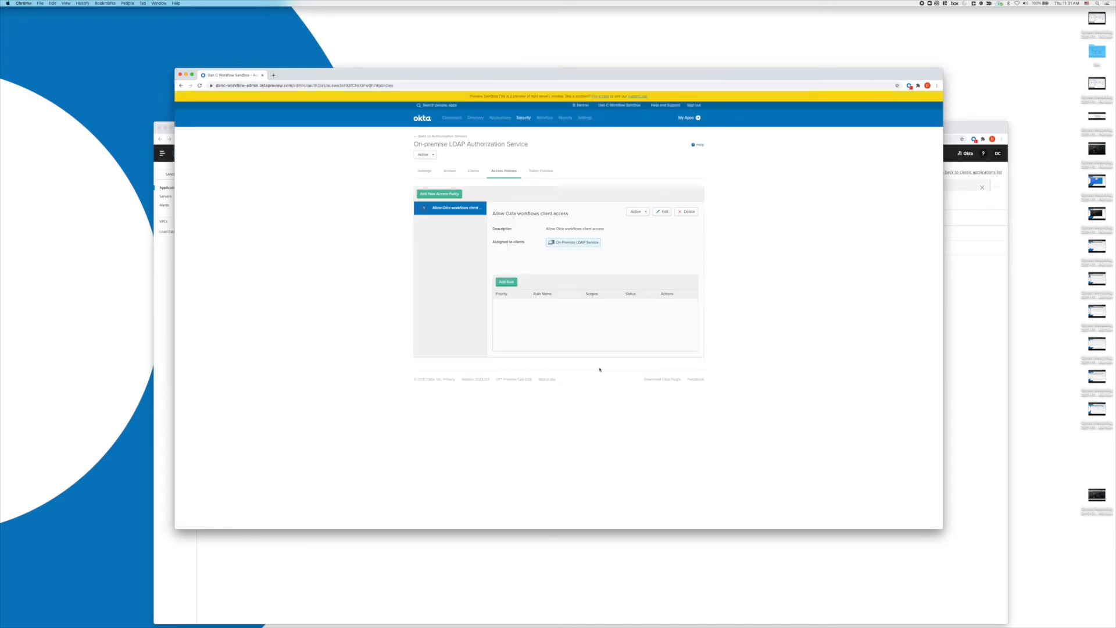
- Add a rule to the policy that allows only the Authorization Code grant and limits requested scopes to offline_access and the API read scope
left_click(506, 282)
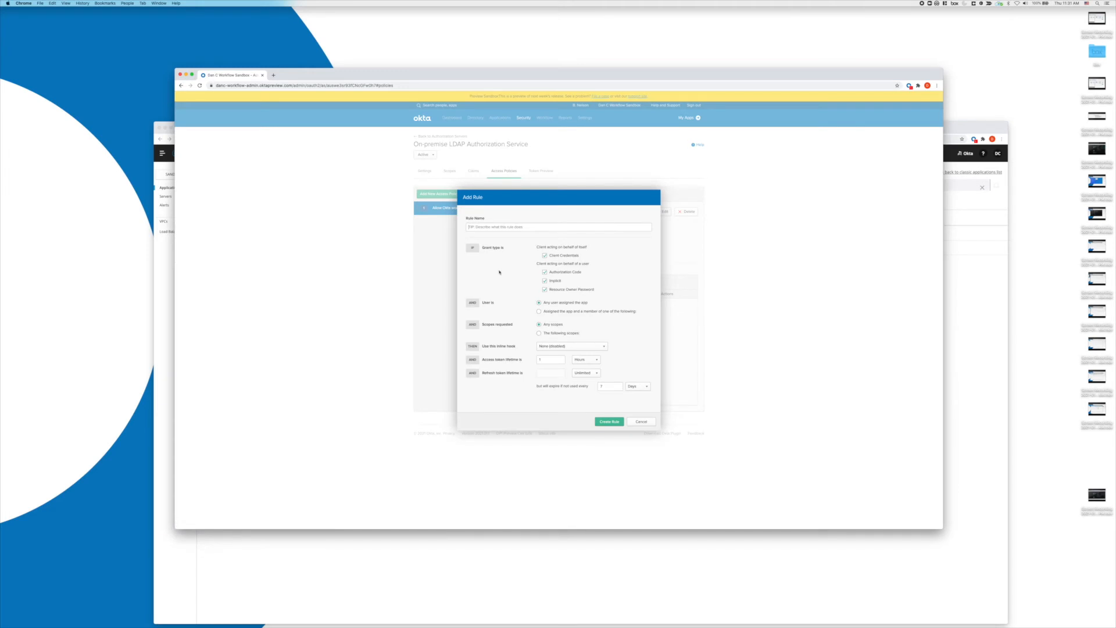
left_click(545, 281)
left_click(545, 290)
left_click(540, 334)
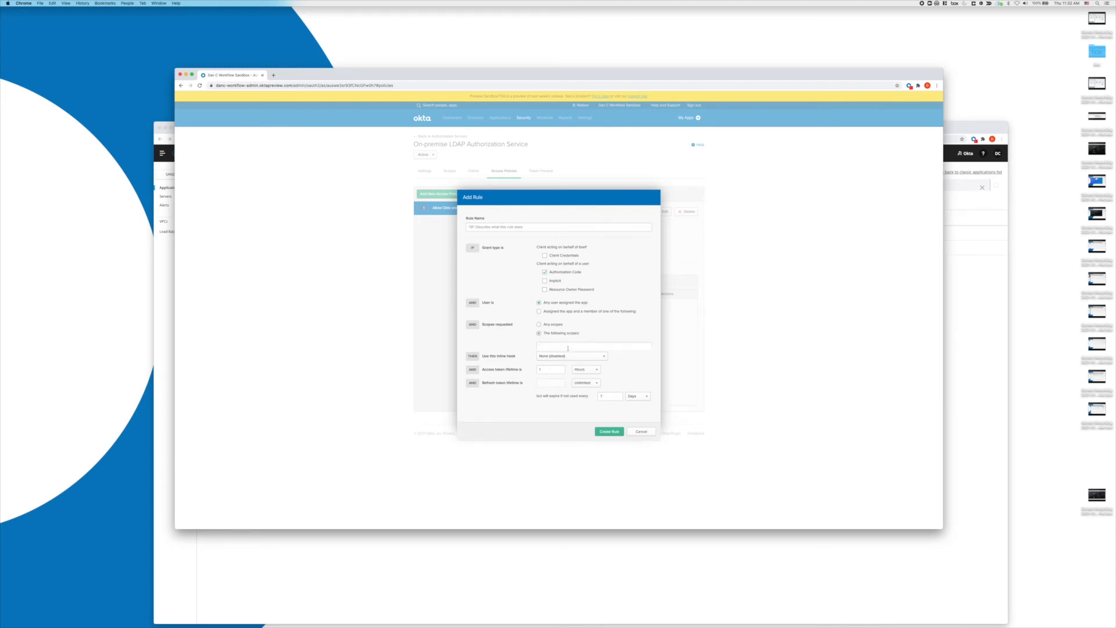
left_click(556, 331)
left_click(556, 331)
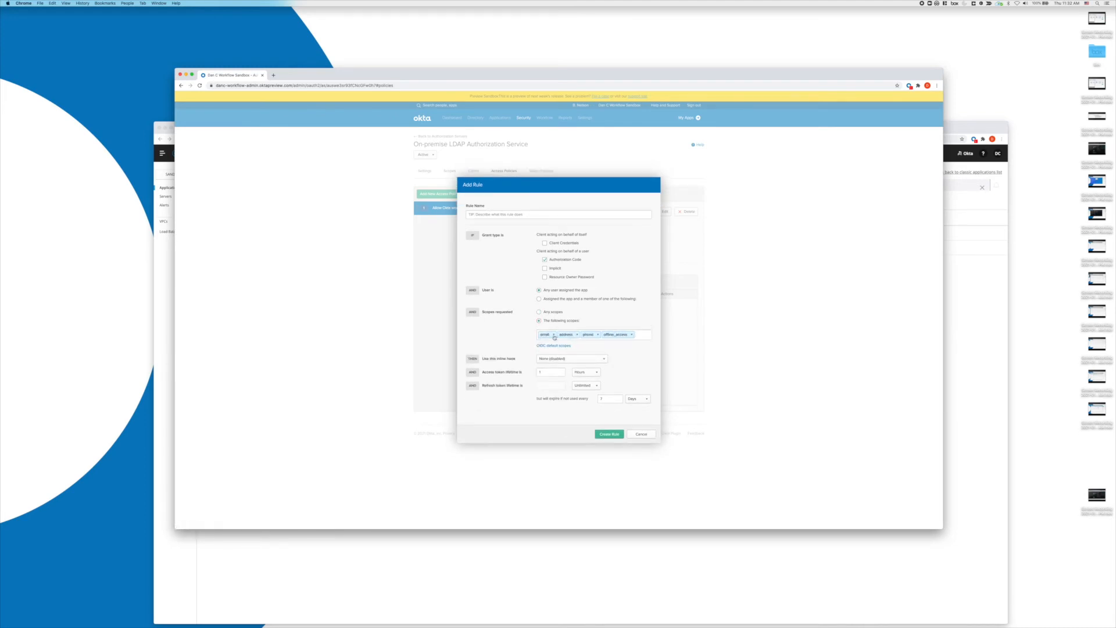
left_click(555, 335)
left_click(558, 336)
left_click(556, 336)
type("api")
left_click(560, 347)
left_click(608, 435)
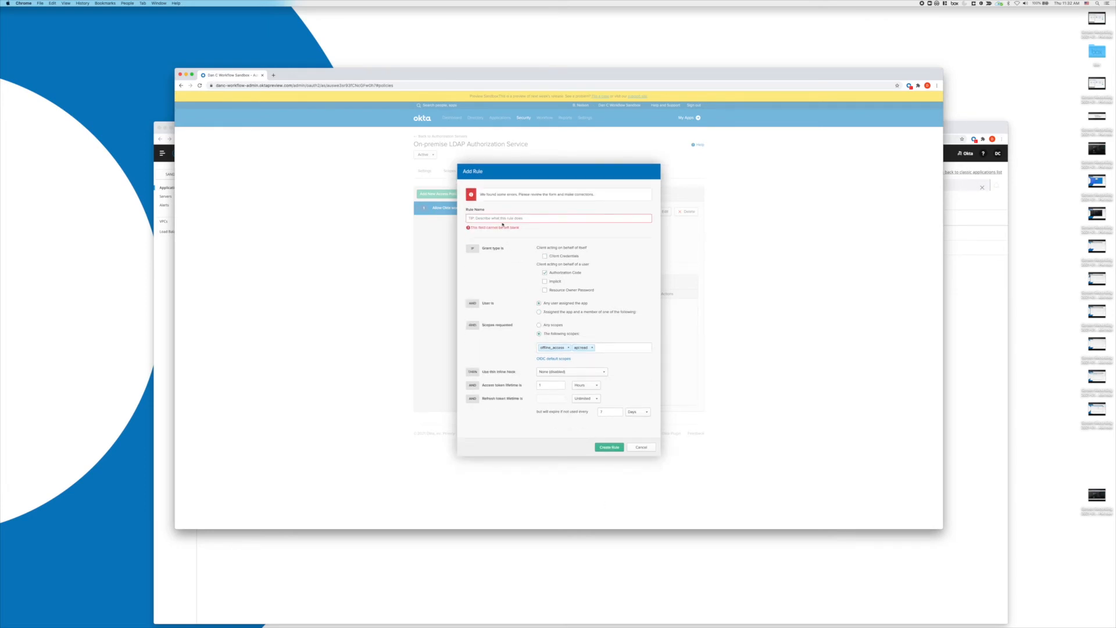
- Name the rule "Grant access tokens to on-premise workflow" and create it
left_click(502, 221)
type("Gra")
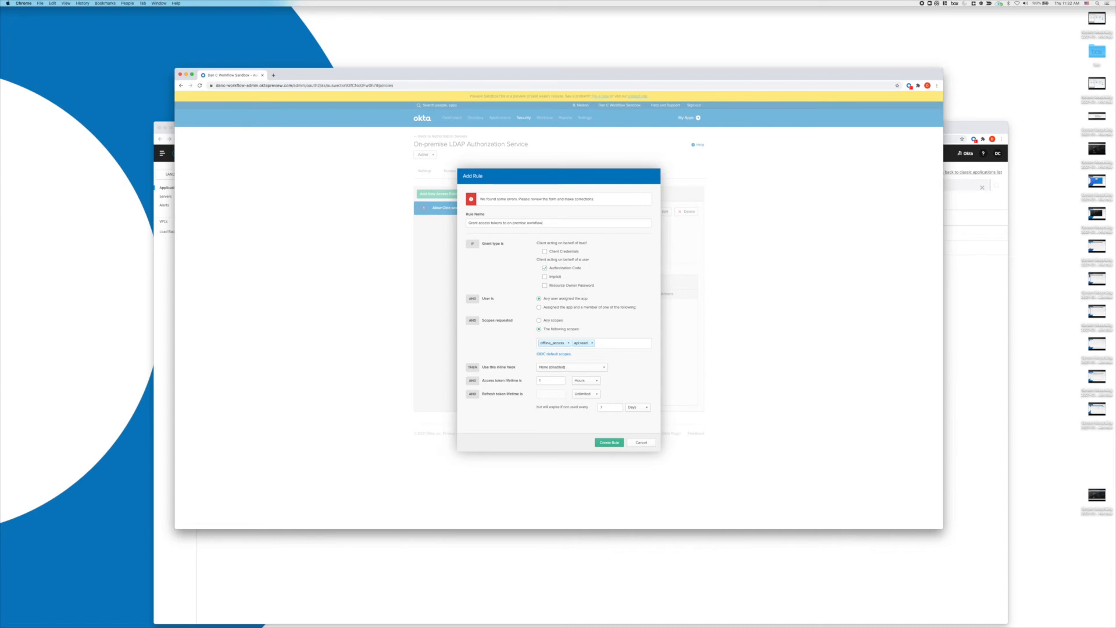
double_click(534, 223)
type("workflow")
left_click(599, 444)
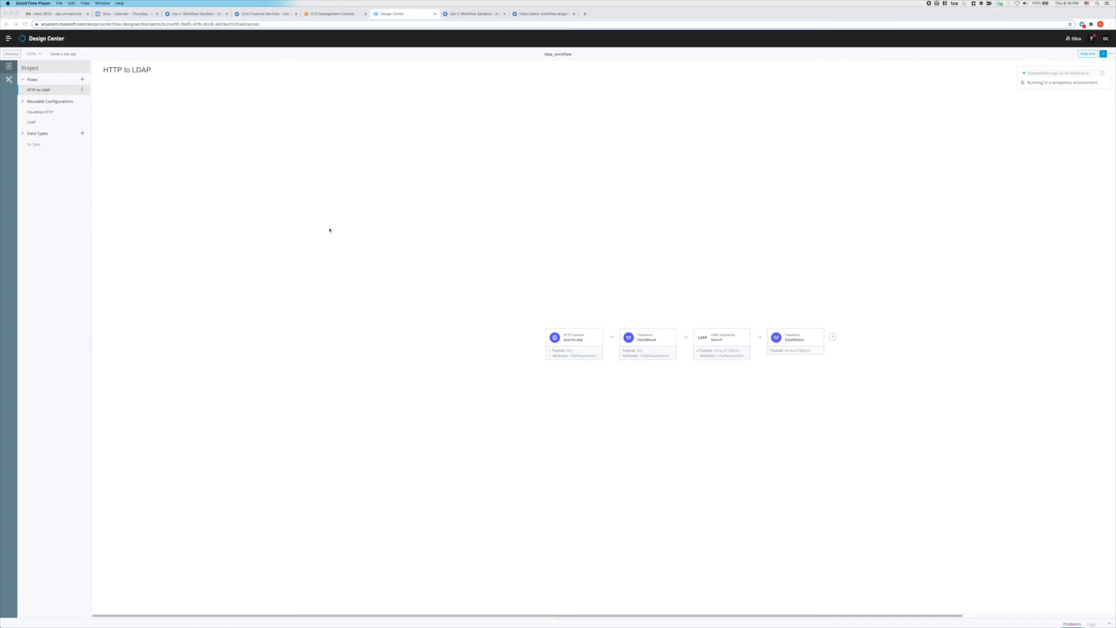
- Switch to Anypoint Platform's API Manager and start creating a new API asset
left_click(10, 39)
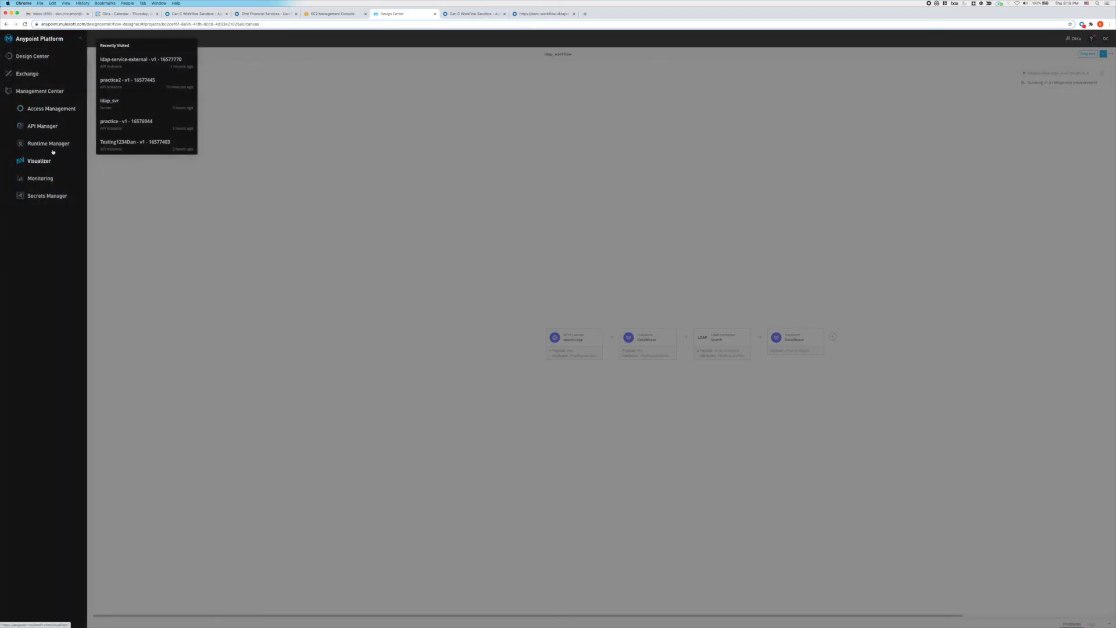
left_click(37, 126)
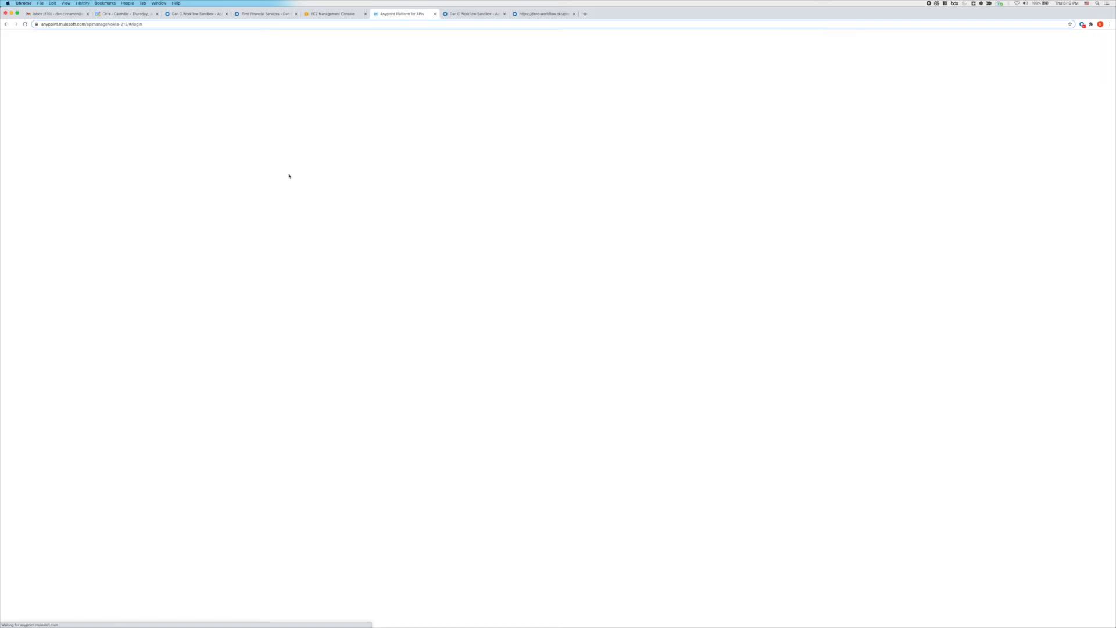
left_click(69, 82)
left_click(73, 121)
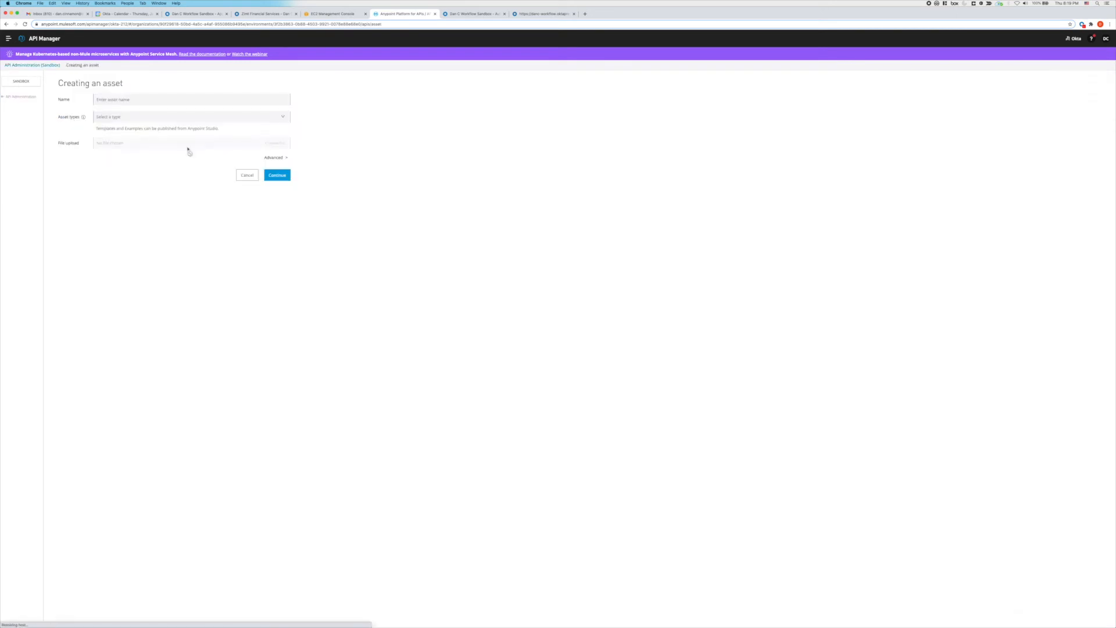
- Name the asset okta-wf-ldap, set its type to HTTP API, and continue to the endpoint configuration
left_click(138, 99)
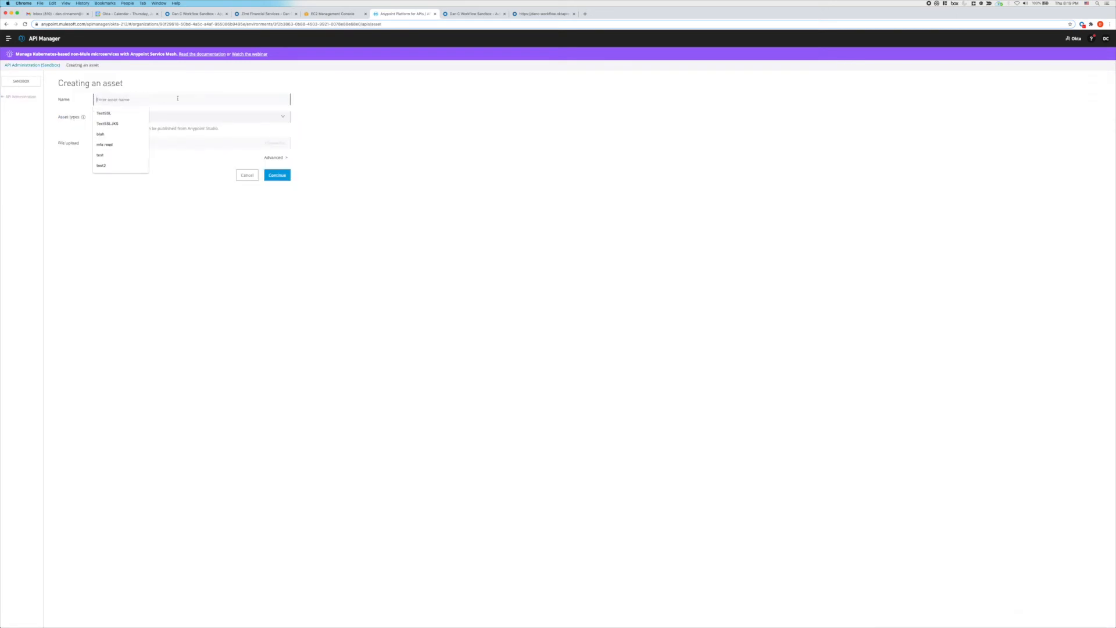
type("ldasp")
key("BackSpace")
key("BackSpace")
key("BackSpace")
key("BackSpace")
type("okta")
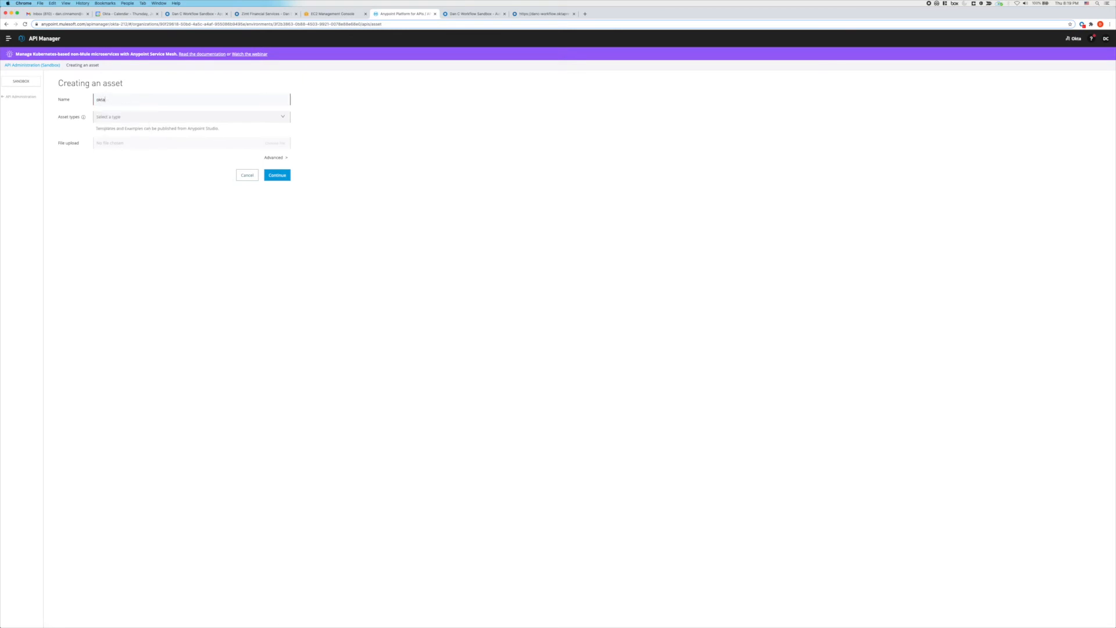
type("-wf-ldap")
left_click(201, 118)
left_click(106, 164)
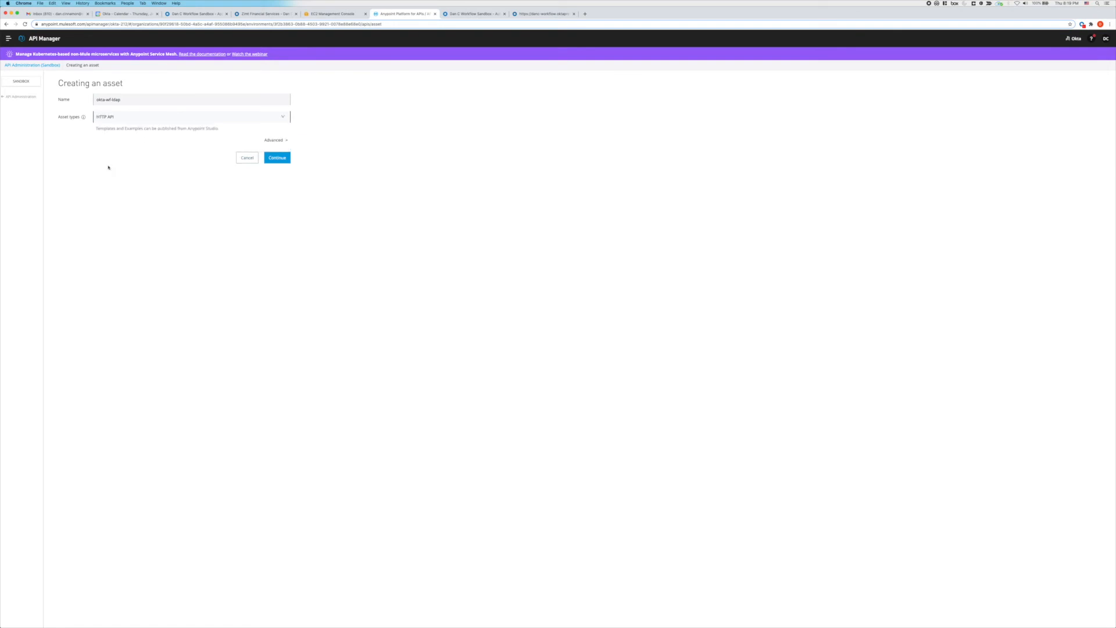
left_click(111, 118)
left_click(108, 165)
left_click(278, 157)
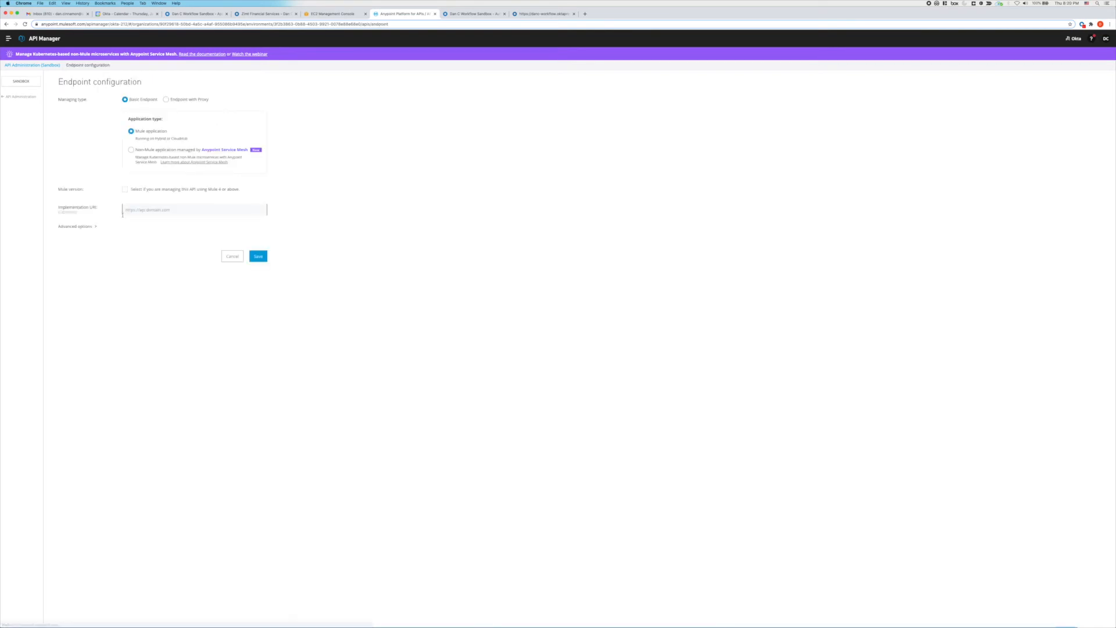
- Configure the endpoint with a proxy on a Hybrid deployment target, managed using Mule 4 or above
left_click(166, 99)
left_click(136, 146)
left_click(125, 170)
- Set the implementation URI to the previously used localhost searchLdap address
left_click(185, 191)
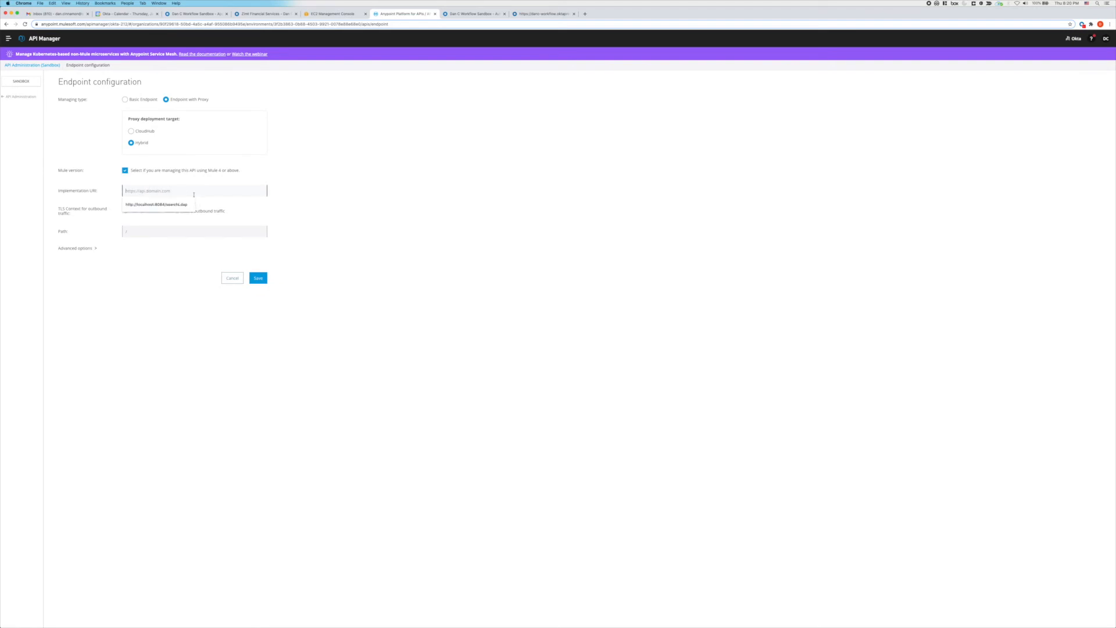
left_click(150, 206)
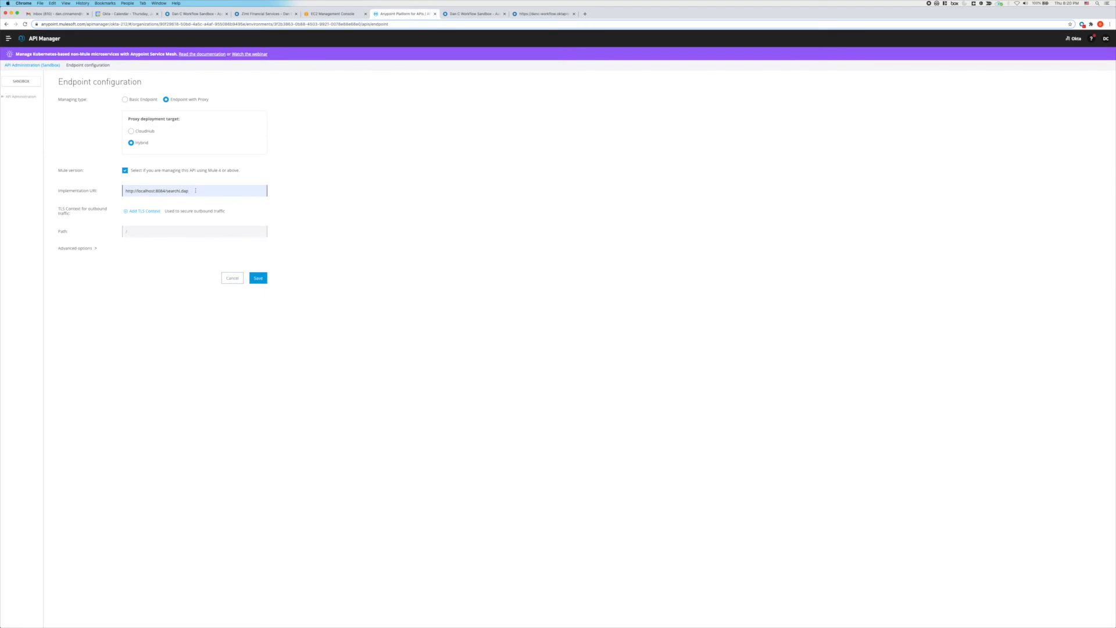
left_click_drag(196, 191, 76, 194)
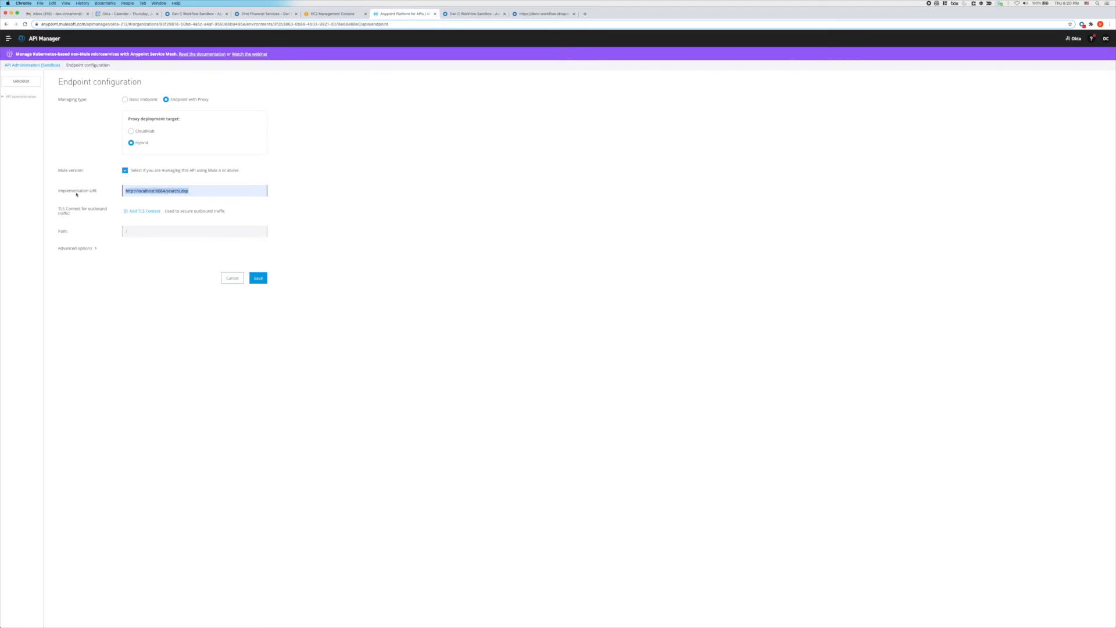
left_click(193, 192)
left_click_drag(57, 208, 93, 214)
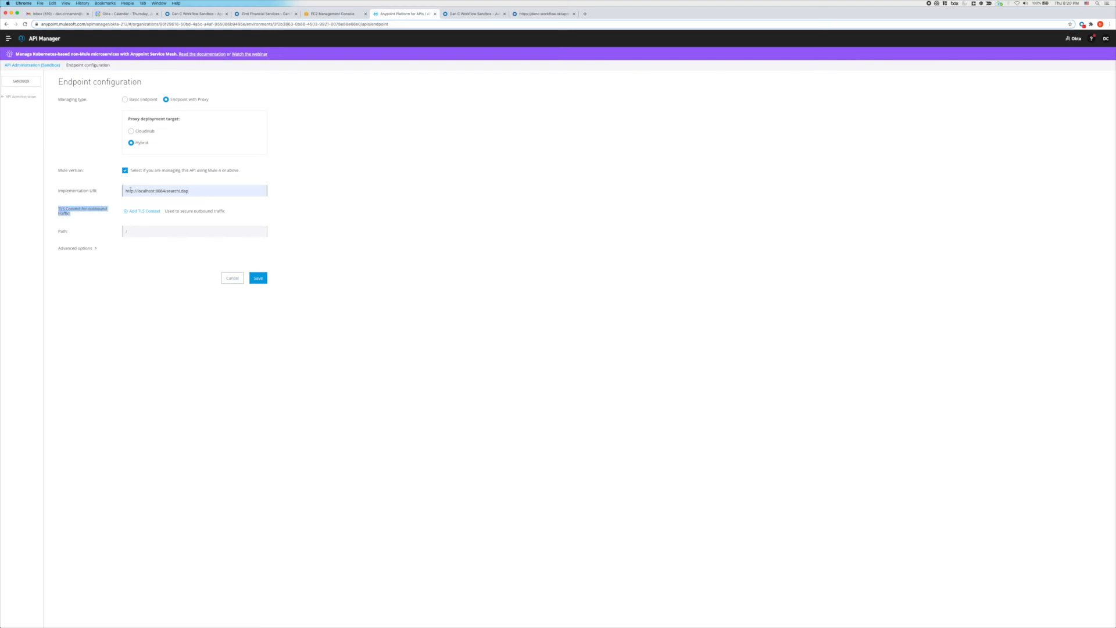
left_click(211, 191)
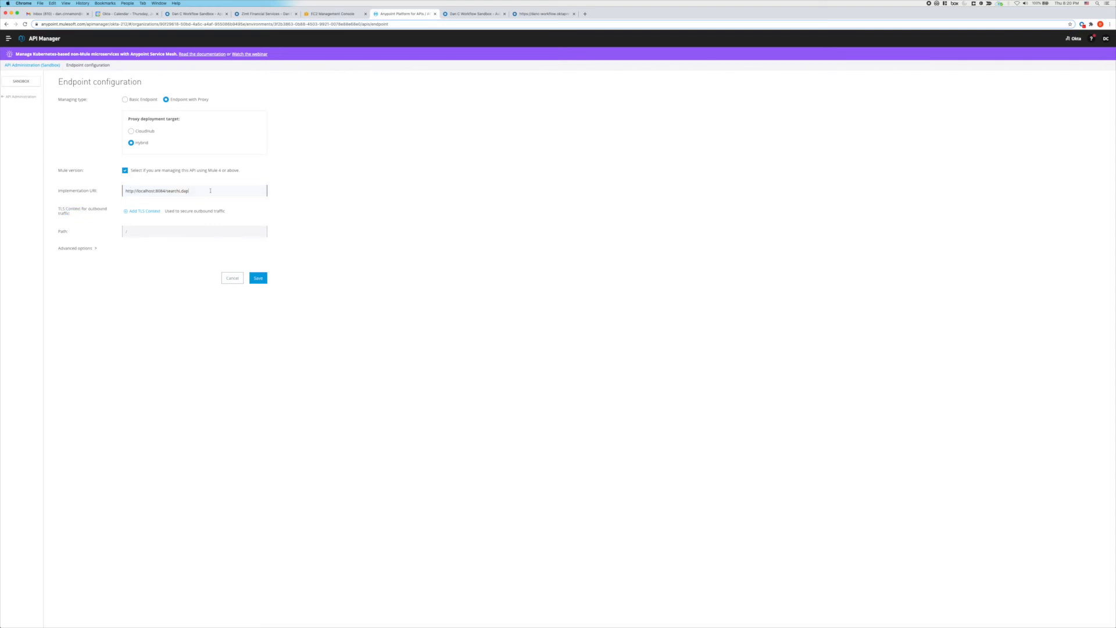
- Set the proxy path to /searchLdap and change the scheme to HTTPS in the advanced options
left_click(149, 230)
left_click(139, 245)
left_click(84, 250)
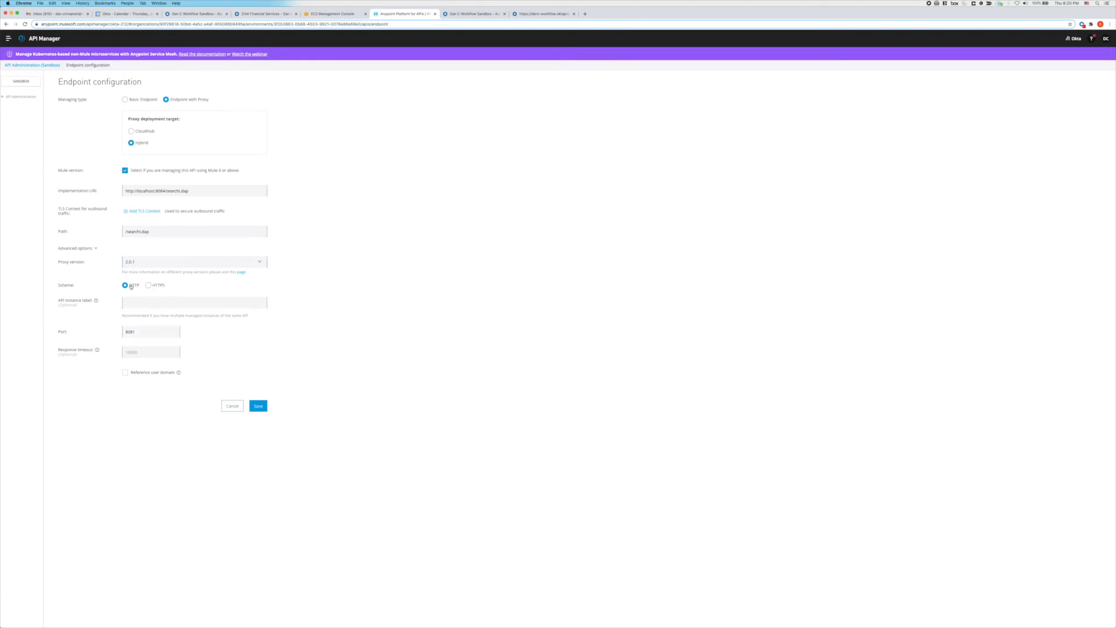
left_click(149, 285)
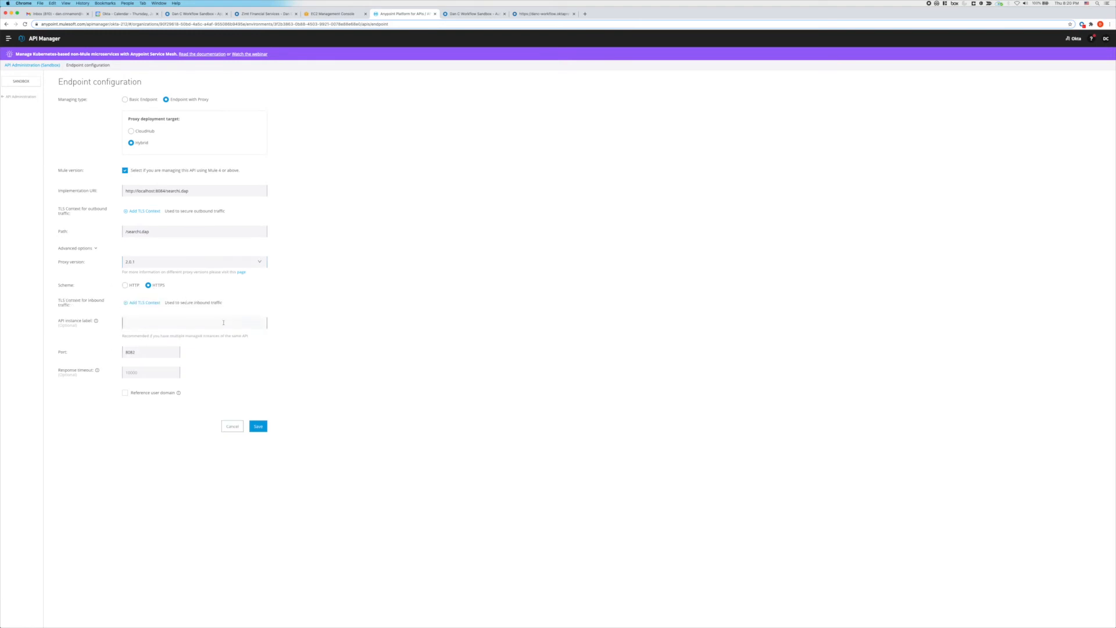
- Secure inbound traffic with the LDAP SSL secret group and its TLS context, and save the endpoint configuration with a new port
left_click(149, 303)
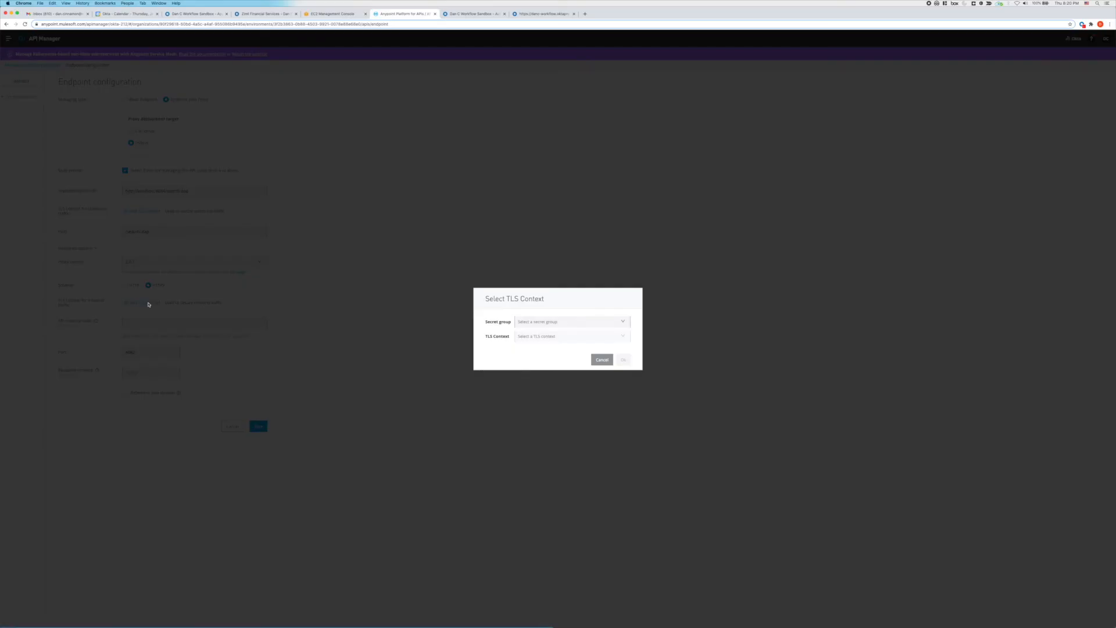
left_click(562, 324)
left_click(545, 345)
left_click(585, 339)
left_click(535, 347)
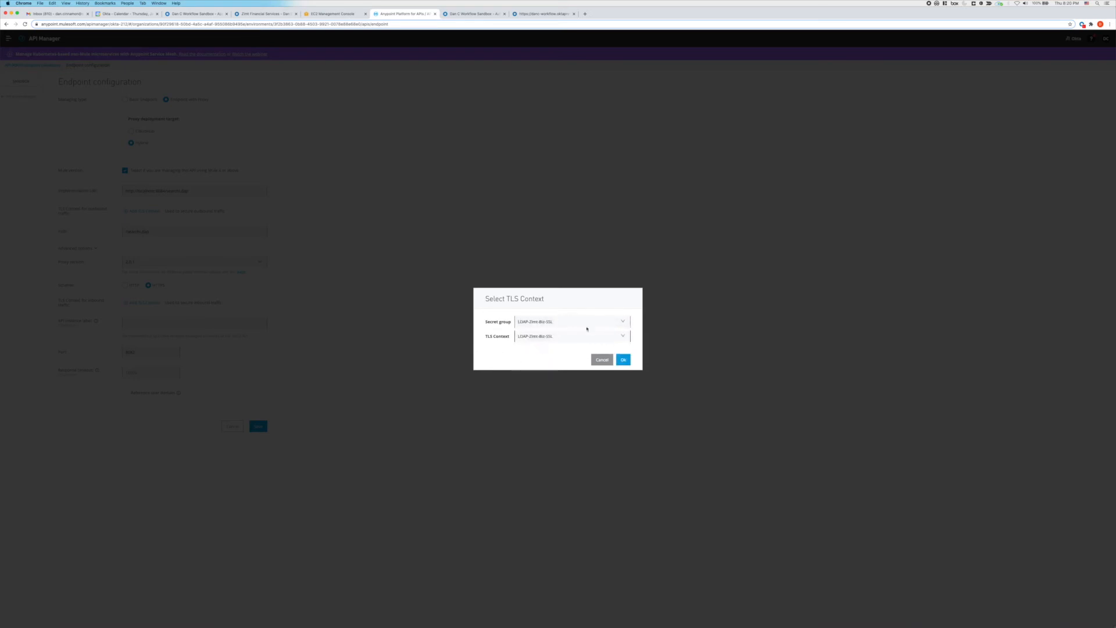
left_click(627, 360)
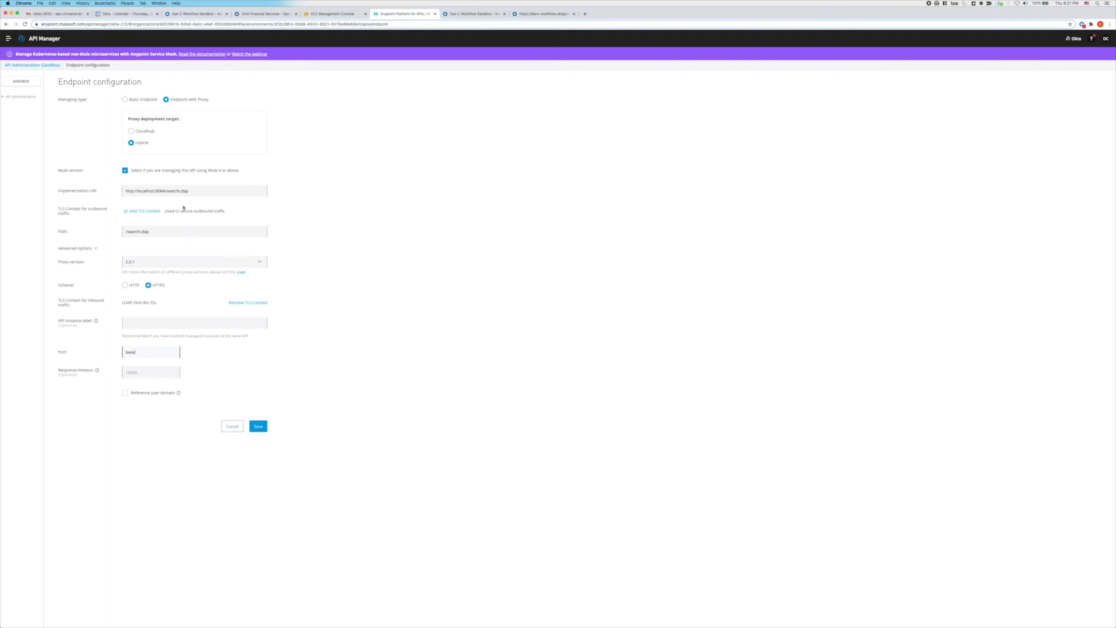
left_click(265, 428)
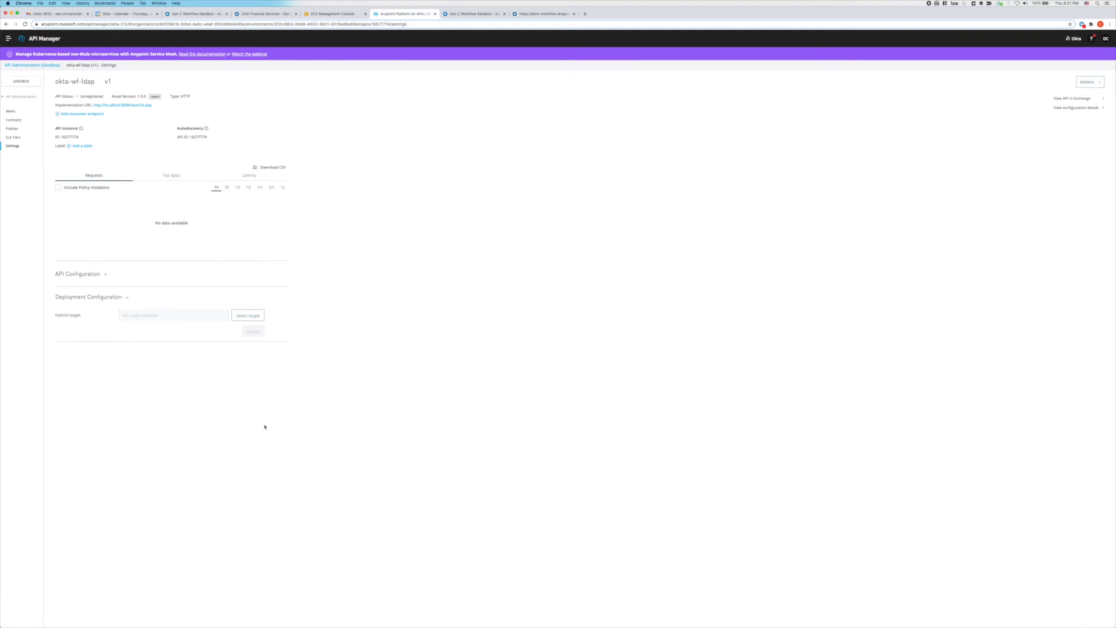
- Choose the JWT Validation policy, version 1.1.4, as a new policy for the okta-wf-ldap API and open its configuration
left_click(11, 129)
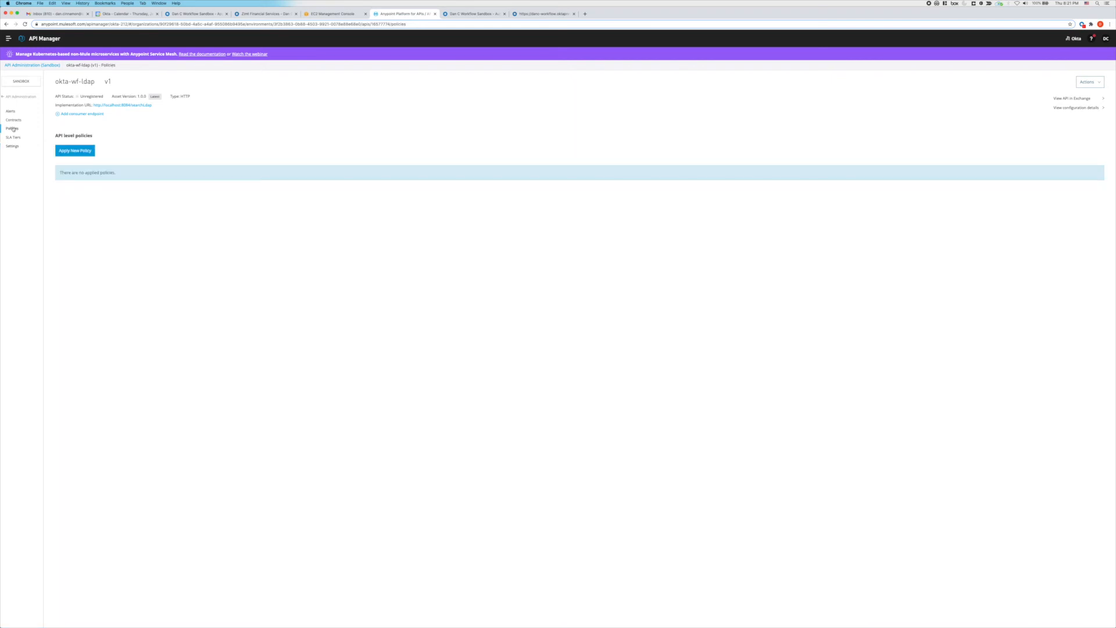
left_click(72, 151)
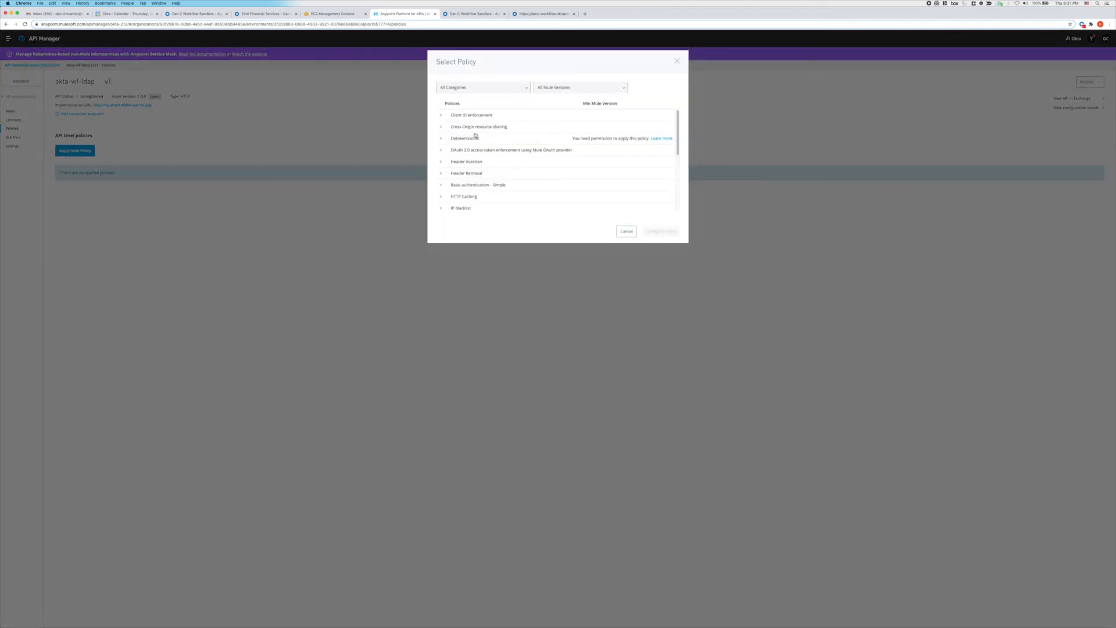
scroll(480, 152, "down", 2)
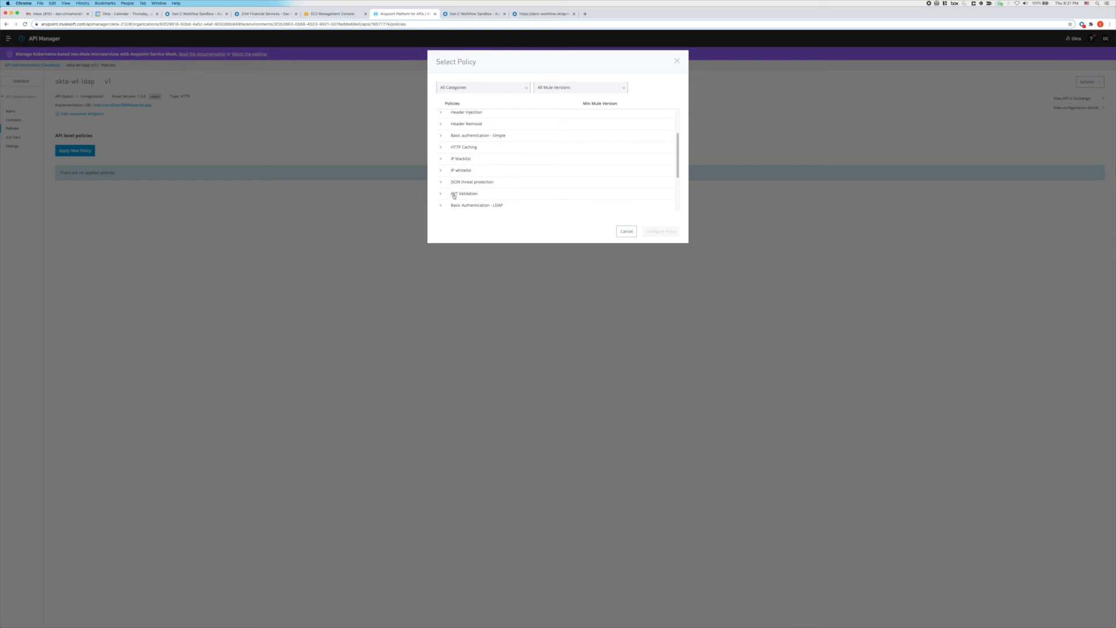
left_click(442, 195)
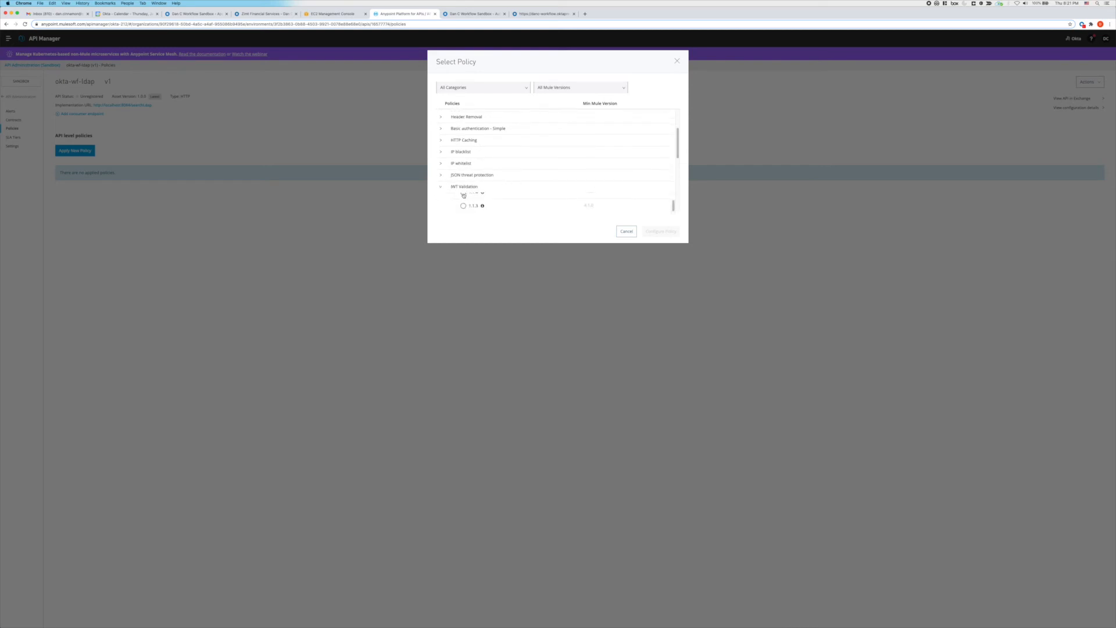
left_click(665, 233)
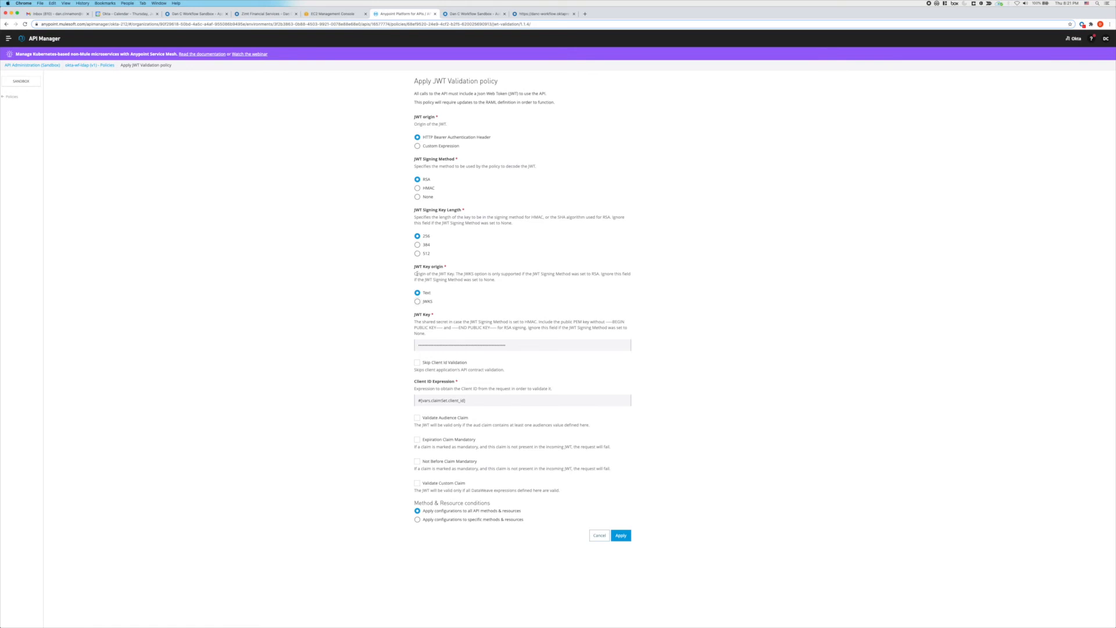
- Set the JWT key origin to JWKS and fill the JWKS URL with the jwks_uri from the Okta authorization server's metadata
left_click(417, 301)
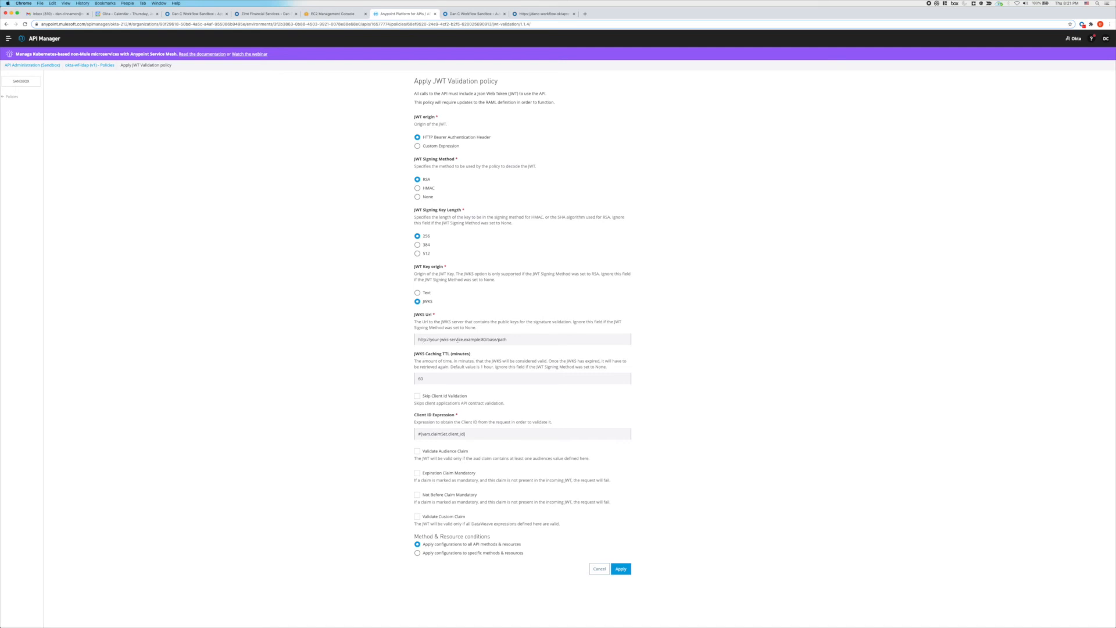
left_click_drag(513, 339, 404, 341)
key("BackSpace")
left_click(432, 343)
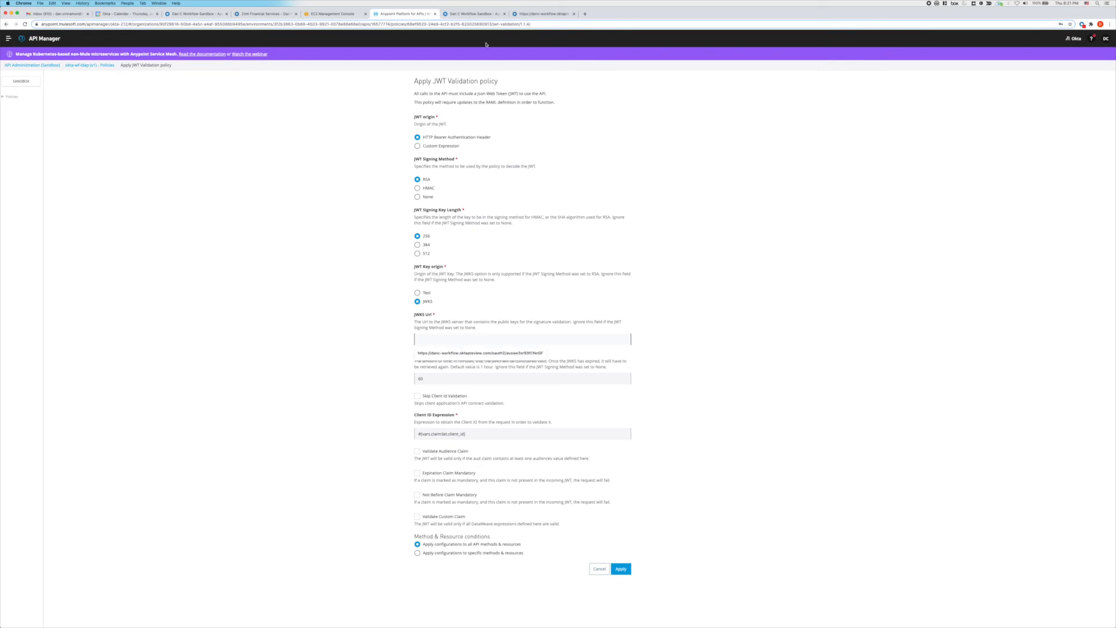
left_click(465, 14)
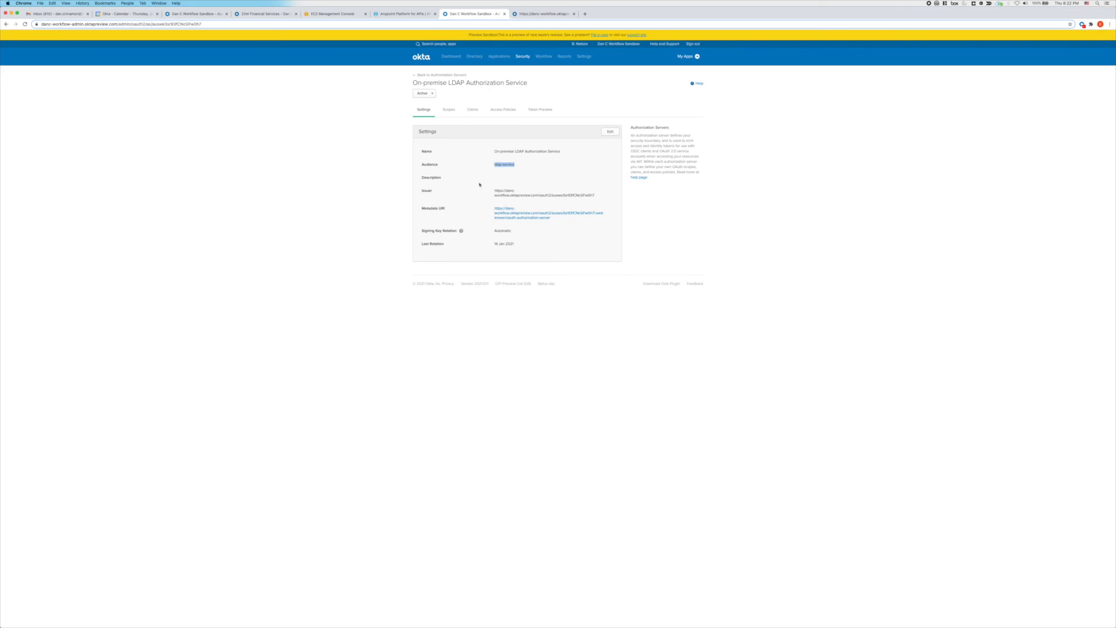
left_click_drag(440, 216, 551, 219)
left_click(552, 13)
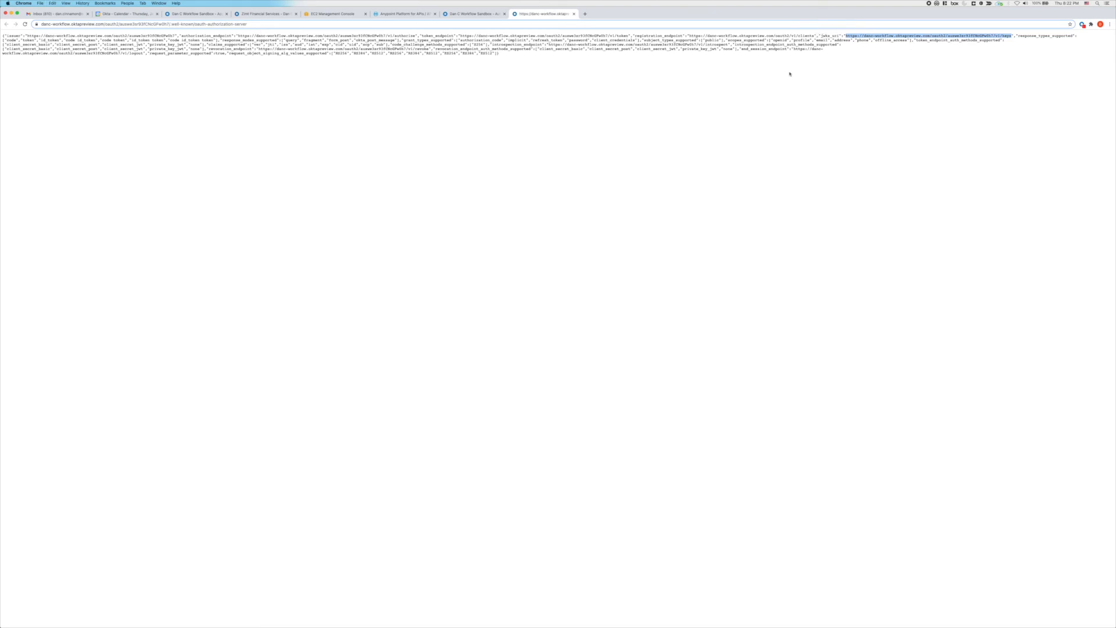
left_click(406, 16)
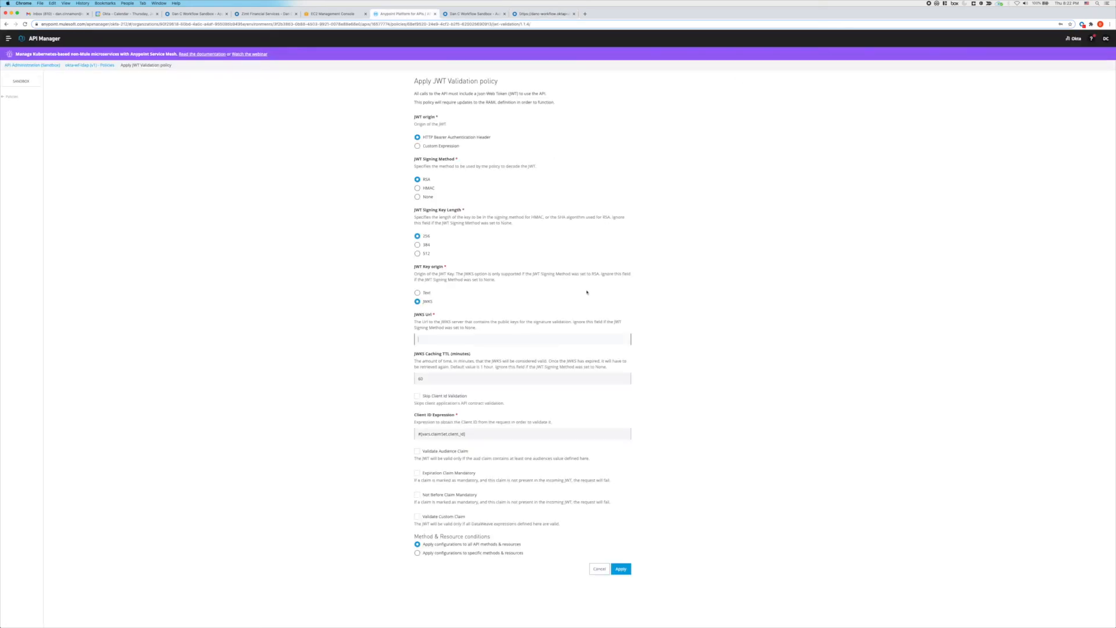
left_click(548, 339)
type("https://danc-workflow.oktapreview.com/oauth2/auswe3sr93fCNcGFW0h7/v1/keys")
- Skip client ID validation, enable audience claim validation and make the audience claim mandatory
left_click(417, 396)
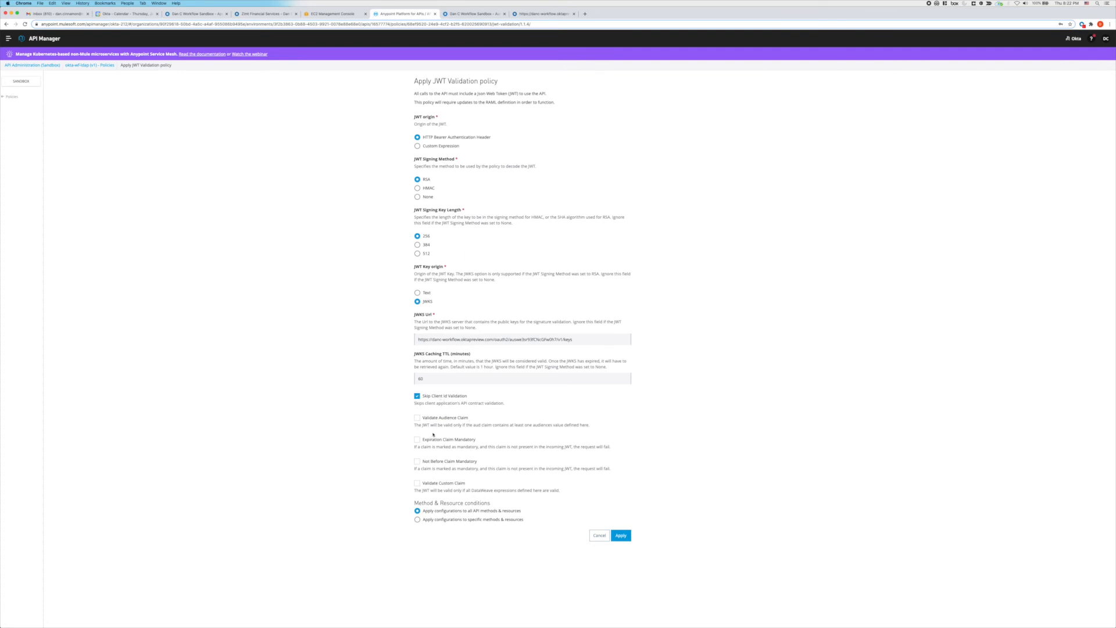
left_click(416, 418)
left_click(417, 440)
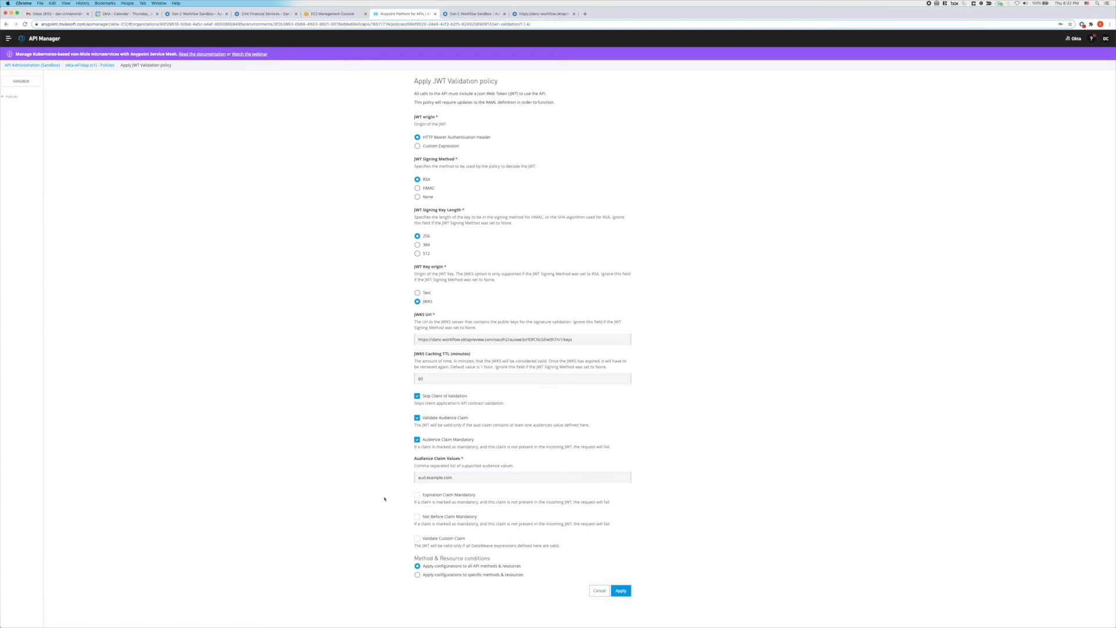
- Replace the audience claim value with ldap-service, copied from the Okta authorization server's audience, and apply the JWT Validation policy
left_click_drag(455, 478, 383, 478)
key("BackSpace")
left_click(469, 14)
left_click_drag(421, 167, 490, 166)
key("super+c")
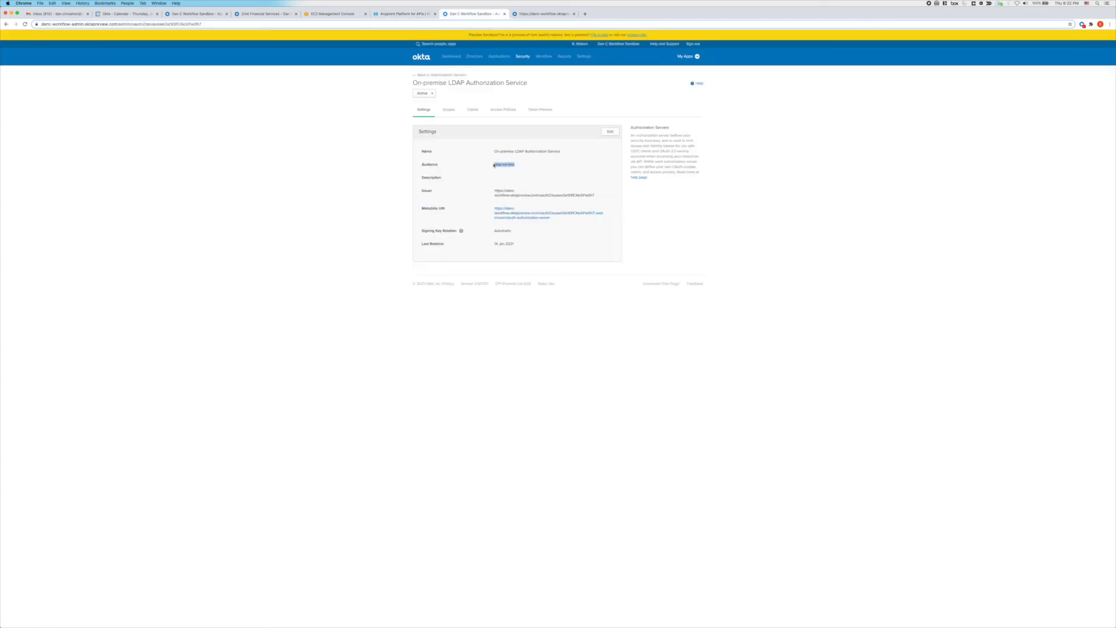
left_click(395, 14)
key("super+v")
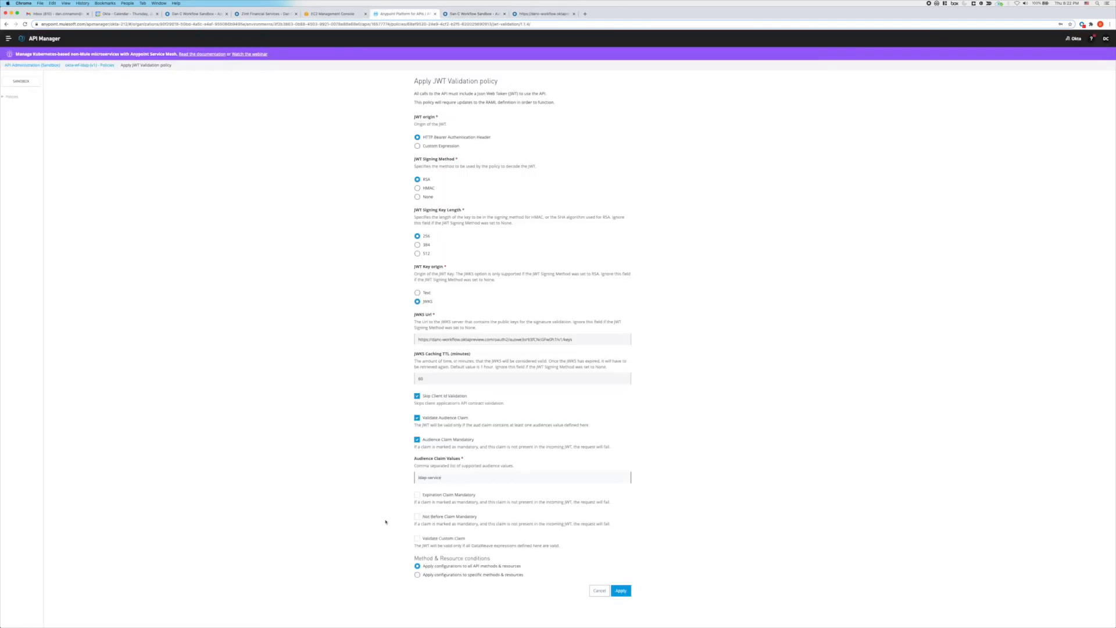
left_click(621, 591)
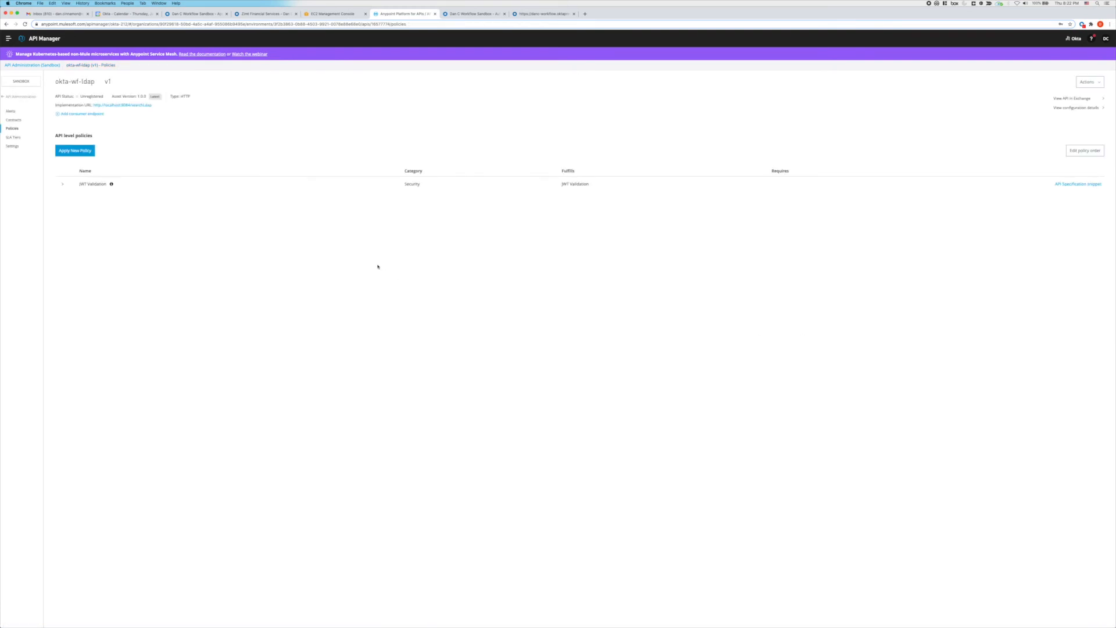
- Expand the applied JWT Validation policy to check which API methods and resources it covers
left_click(63, 185)
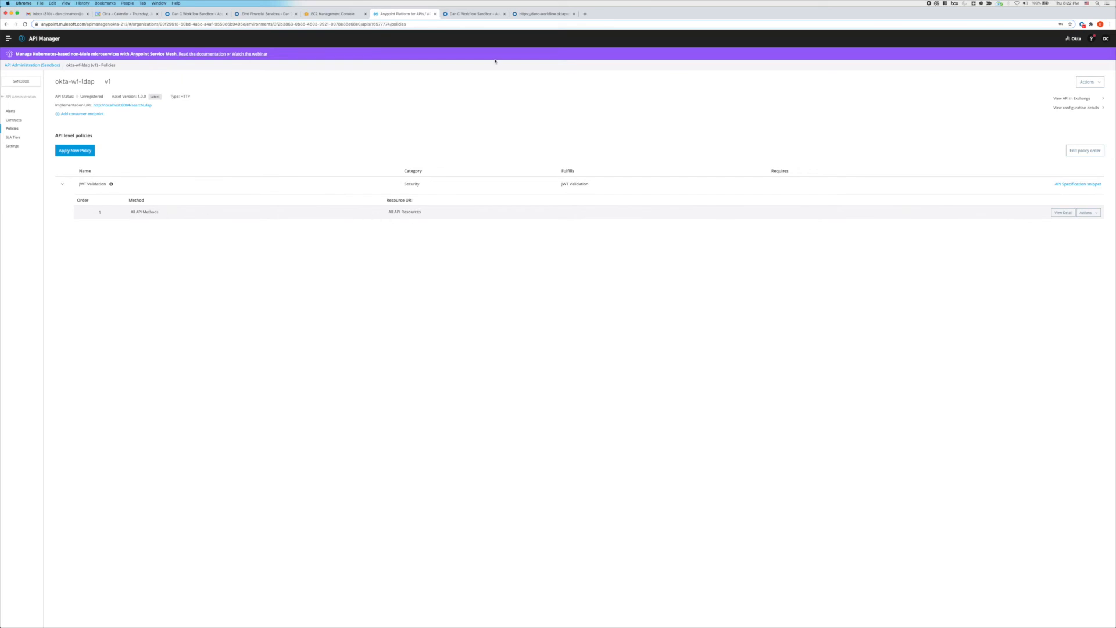
left_click(531, 14)
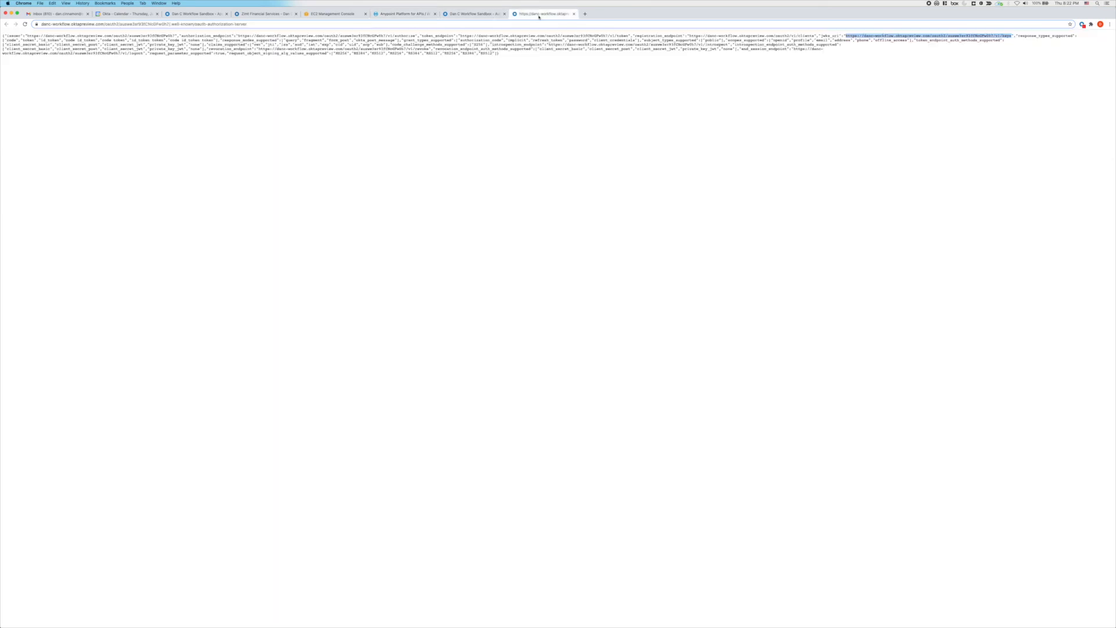
left_click(482, 13)
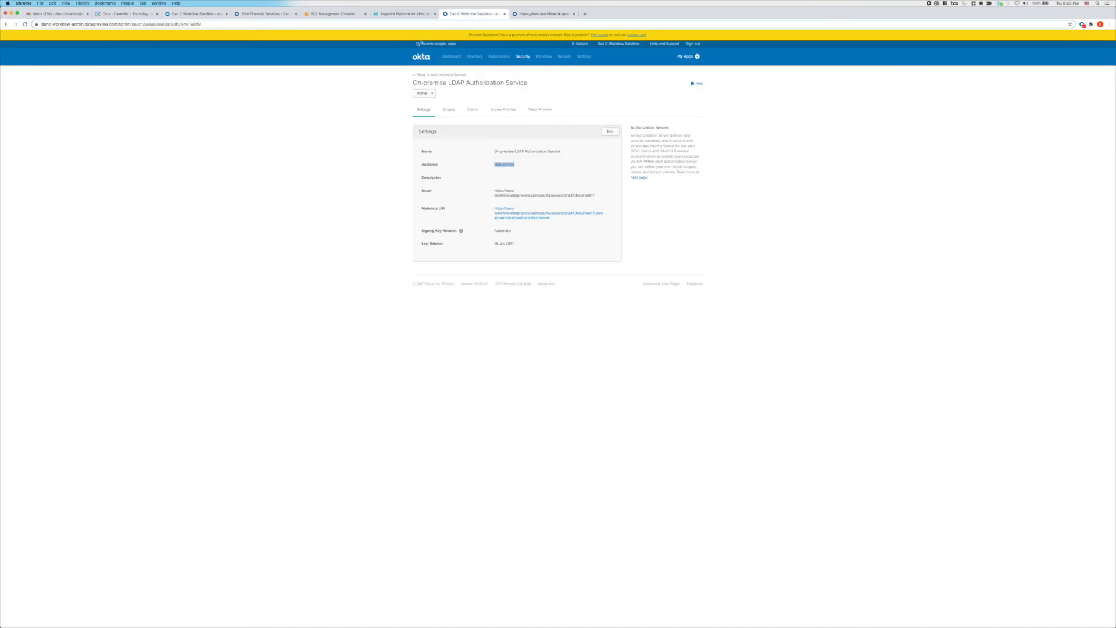
left_click(401, 13)
- Open version v1 of the okta-wf-ldap API, choose the ldap_svr server as hybrid target and deploy the proxy to it
left_click(20, 97)
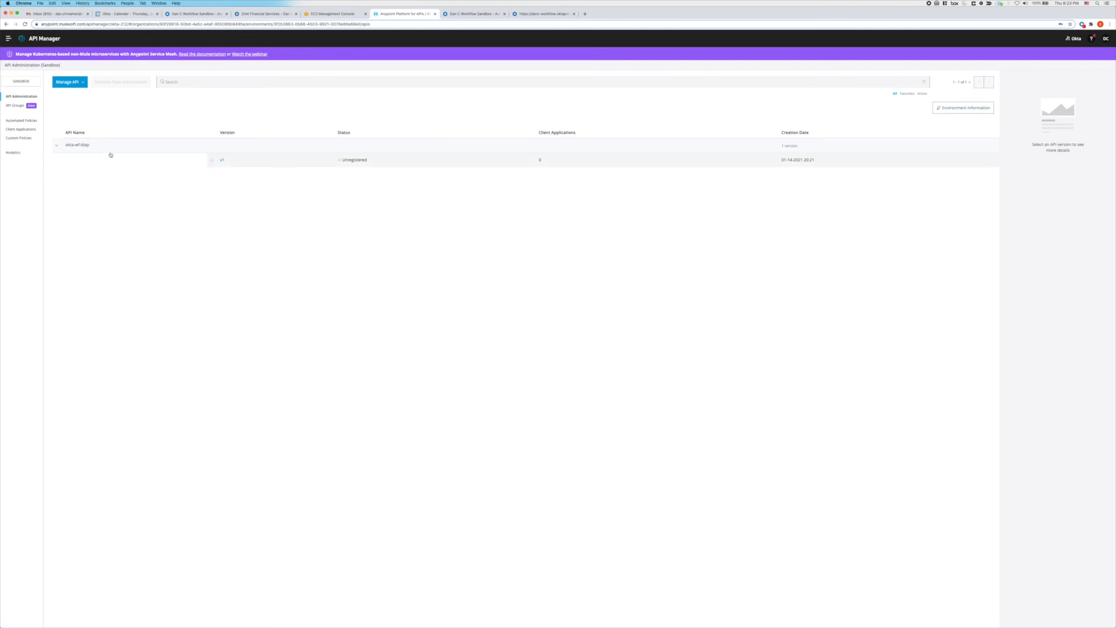
left_click(221, 160)
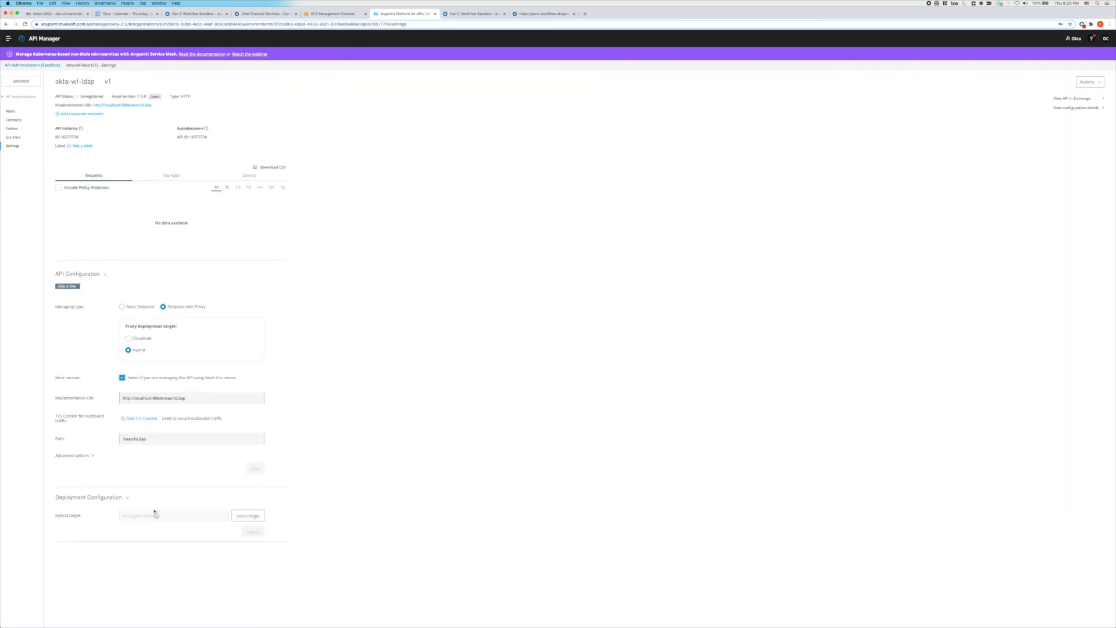
left_click(249, 516)
left_click(510, 152)
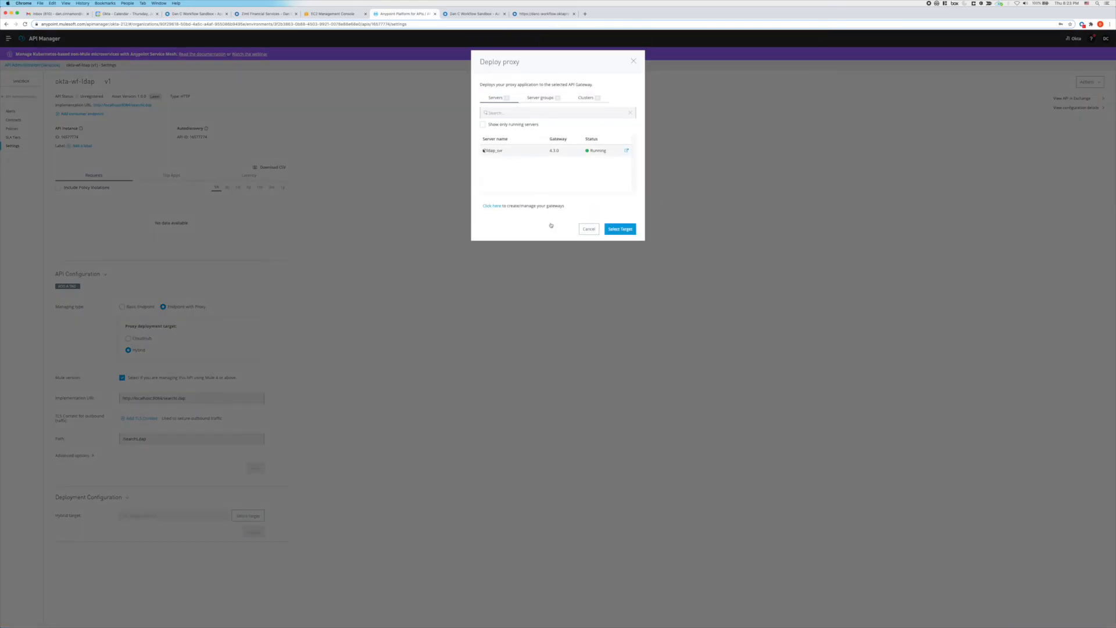
left_click(620, 229)
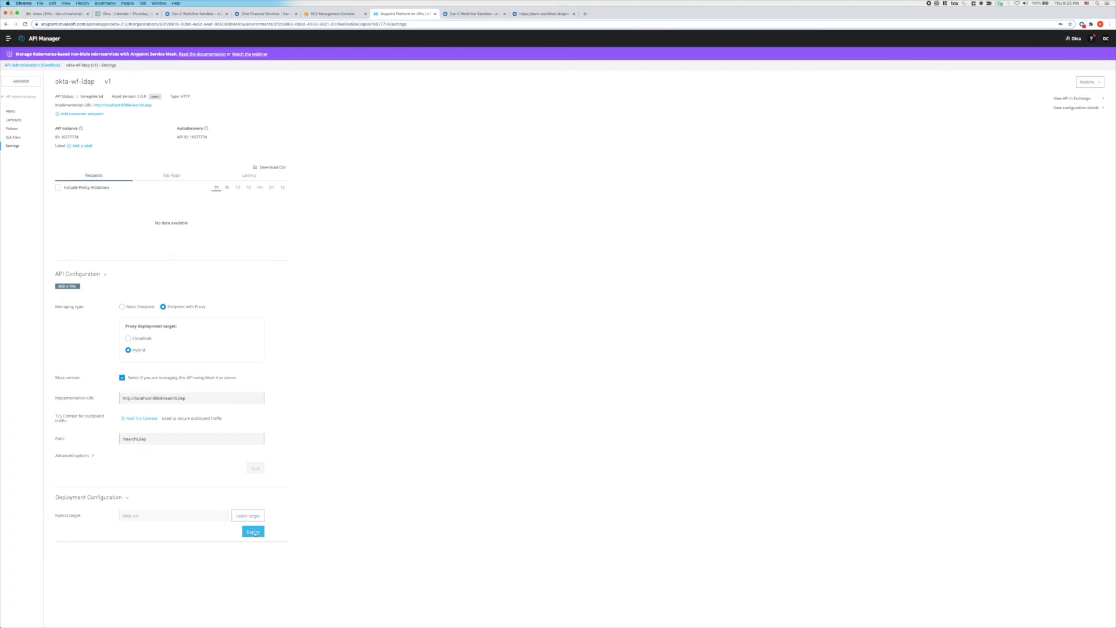
left_click(260, 535)
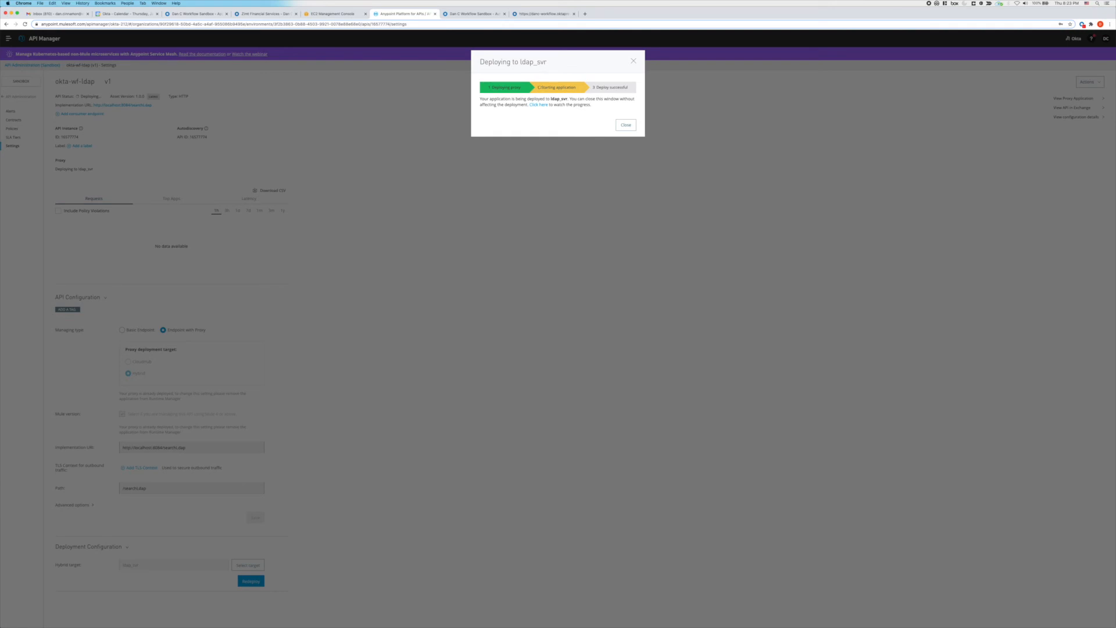
- Switch to Terminal to examine the Mule log for the proxy start and applied policy, and close the deployment dialog in API Manager
left_click_drag(0, 233, 299, 137)
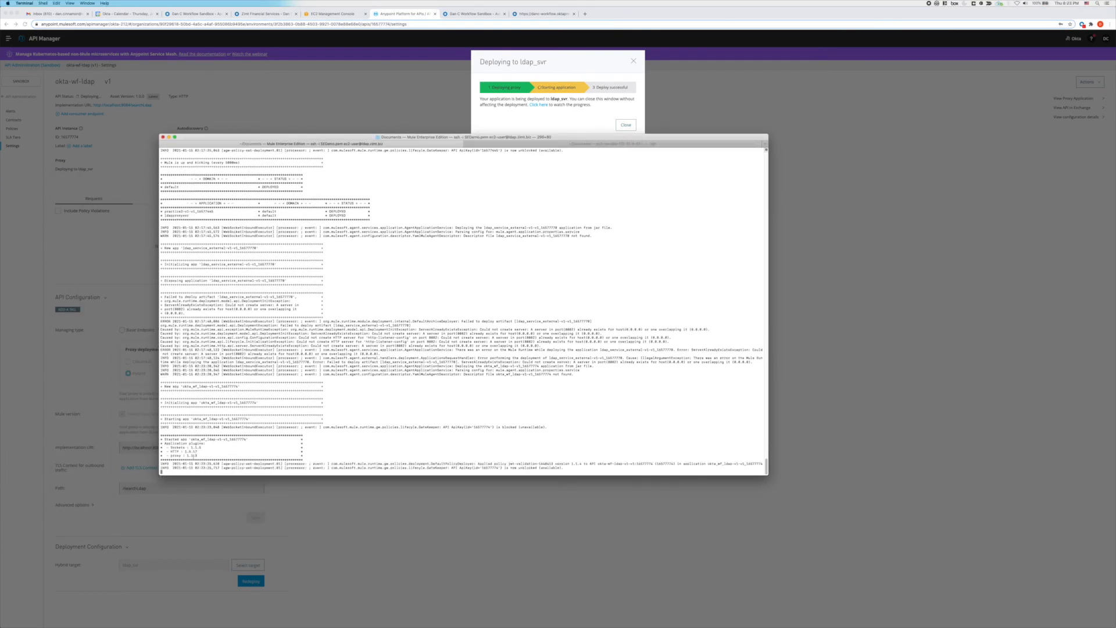
left_click_drag(231, 459, 179, 436)
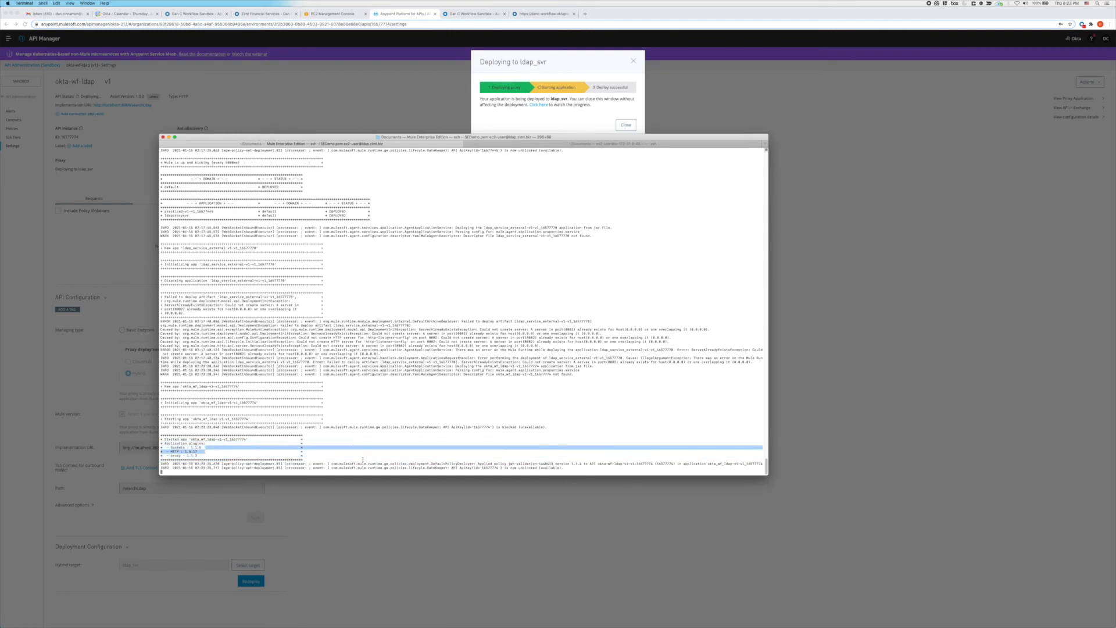
left_click_drag(573, 472, 503, 459)
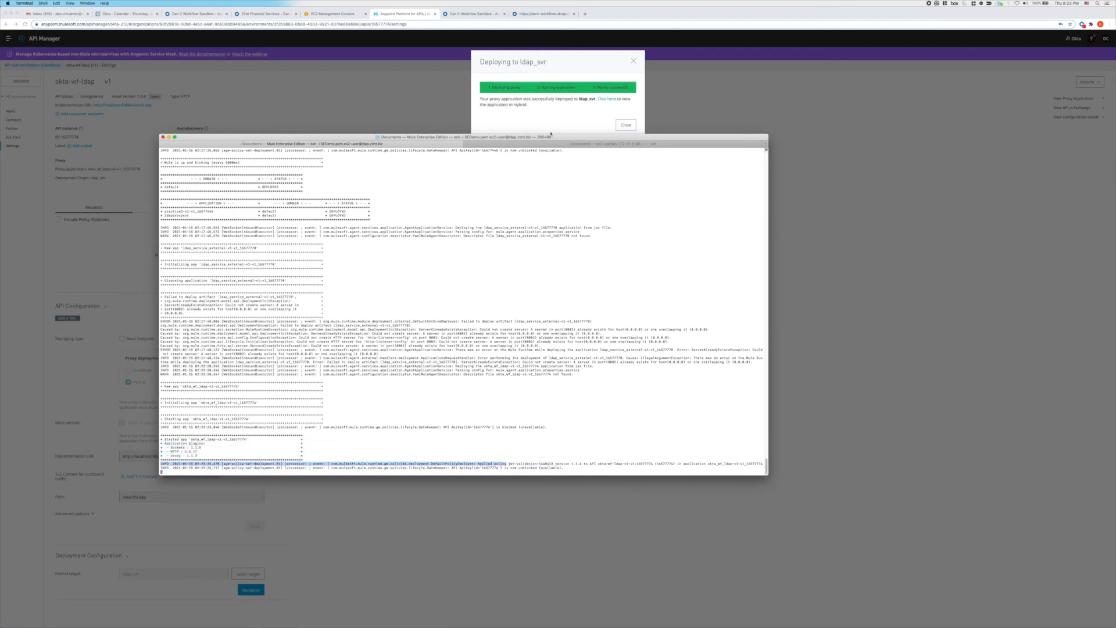
key("super+m")
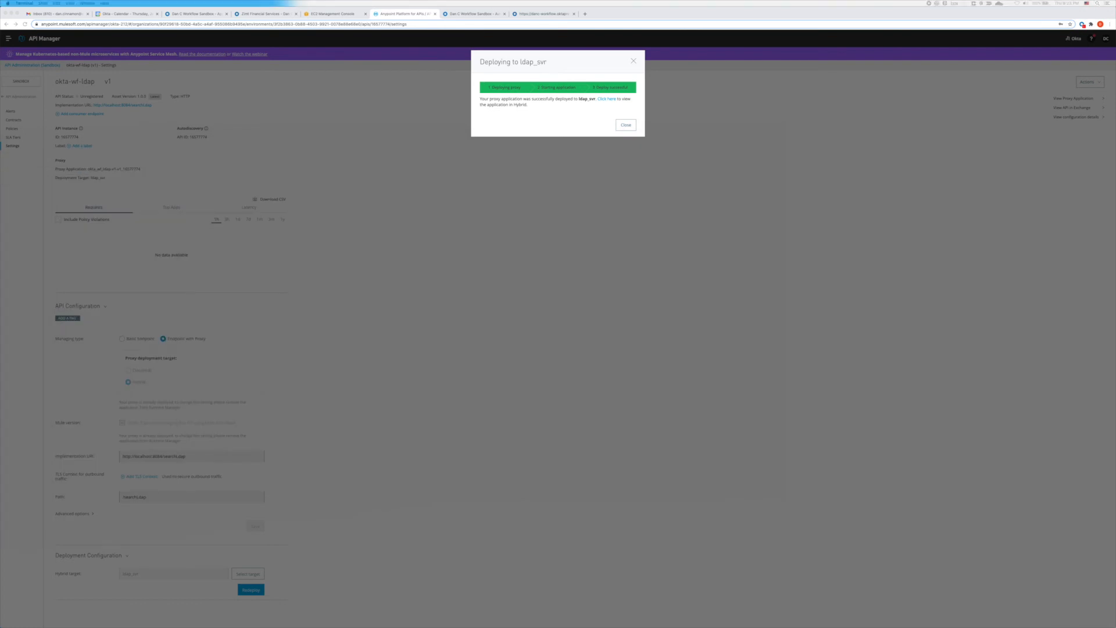
left_click(626, 125)
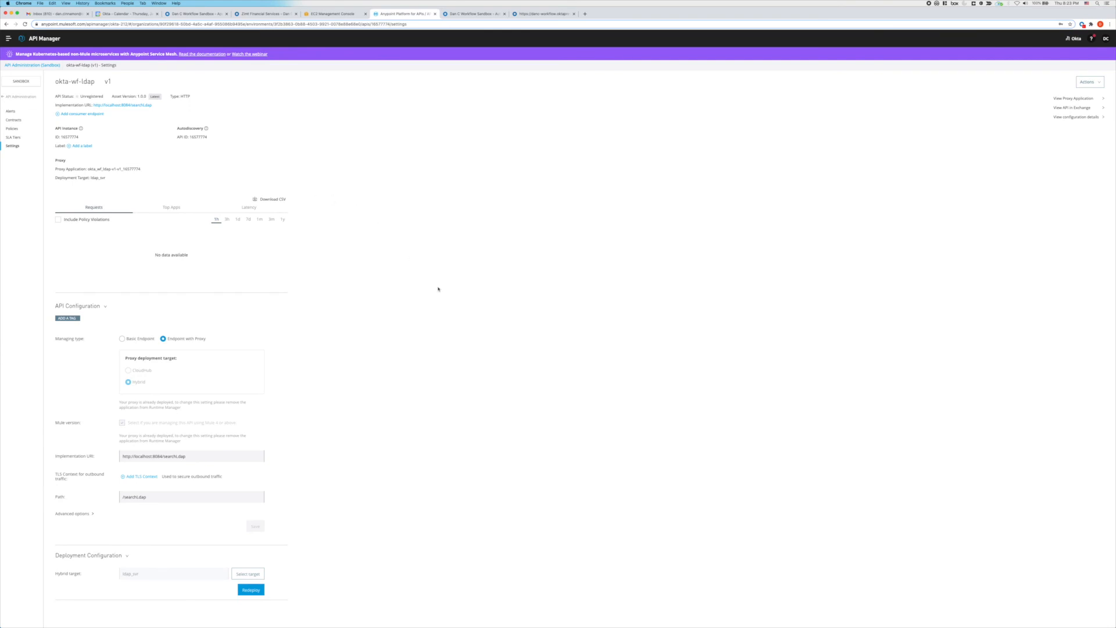
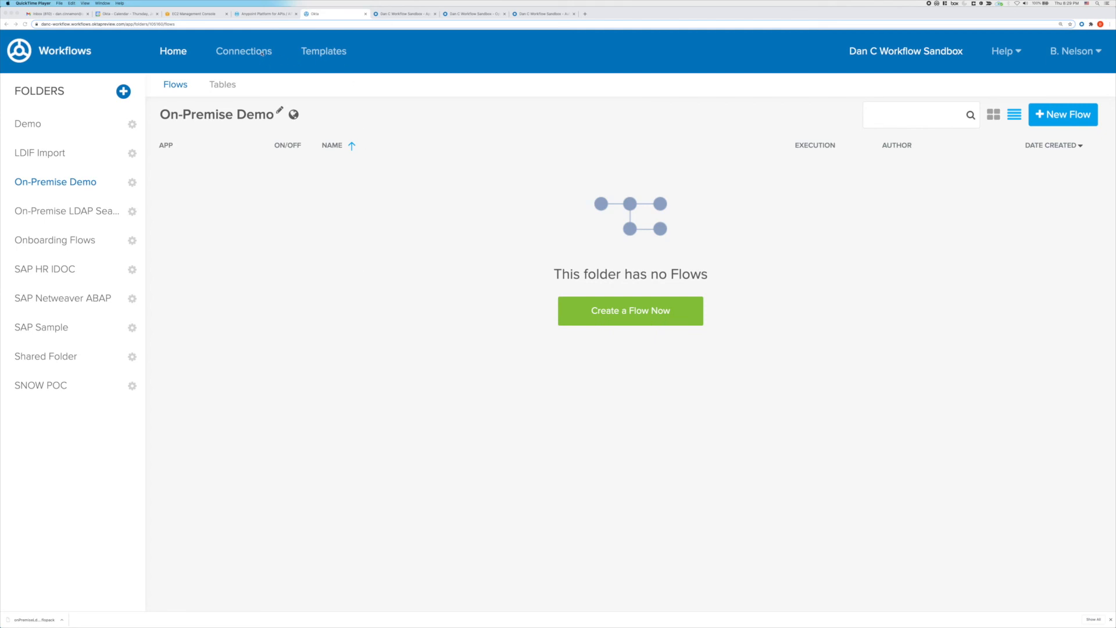
- Start a new HTTP connection in the Okta Workflows connections and set its auth type to OAuth
left_click(250, 40)
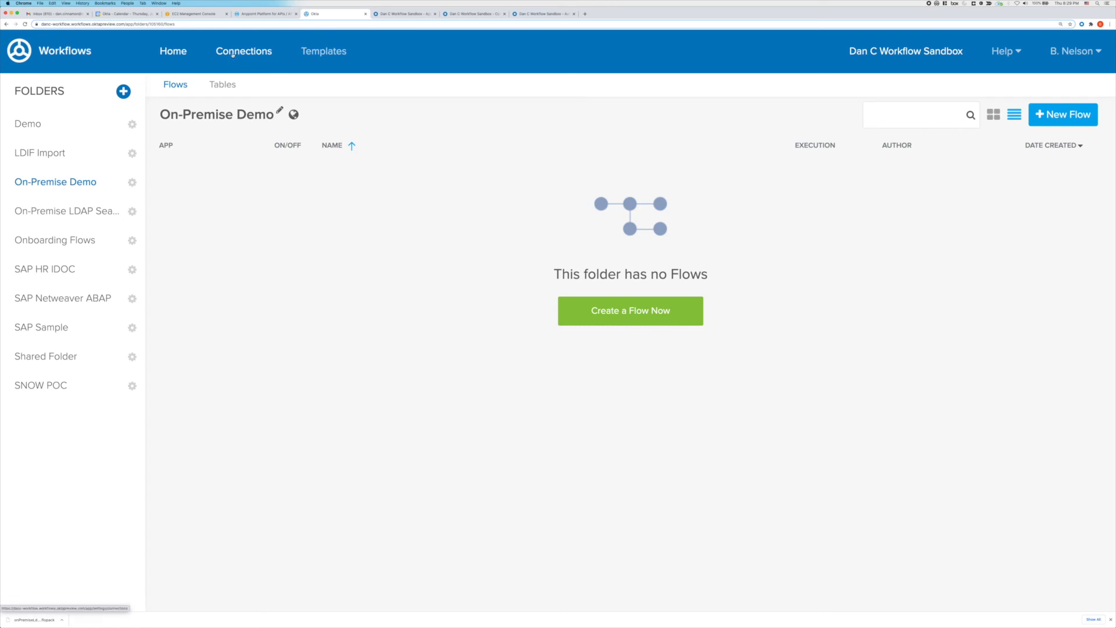
left_click(243, 53)
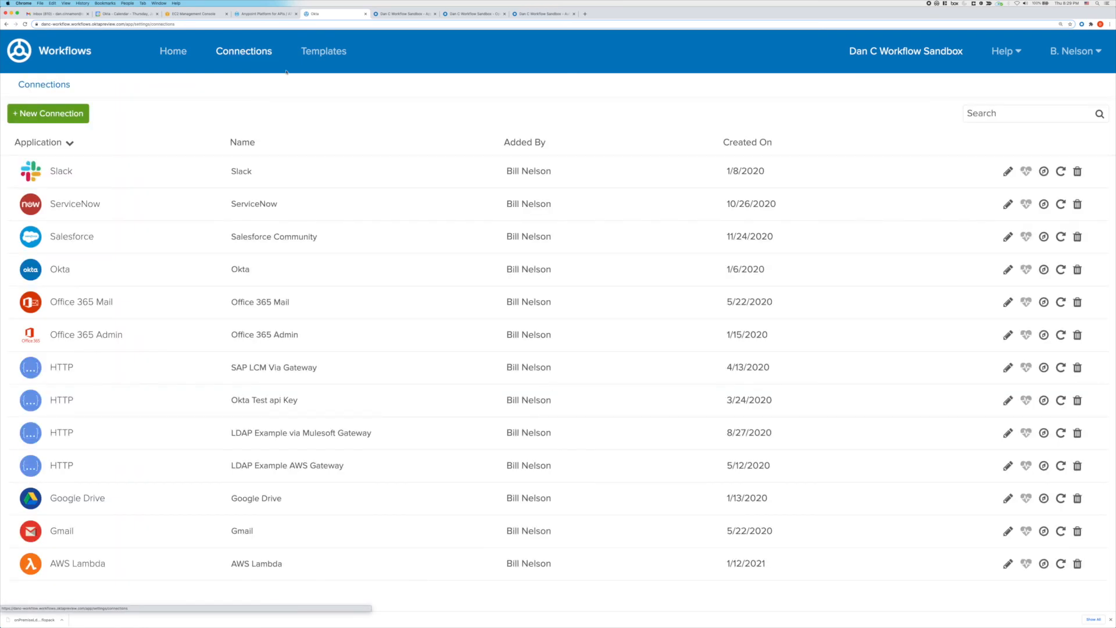
left_click(52, 114)
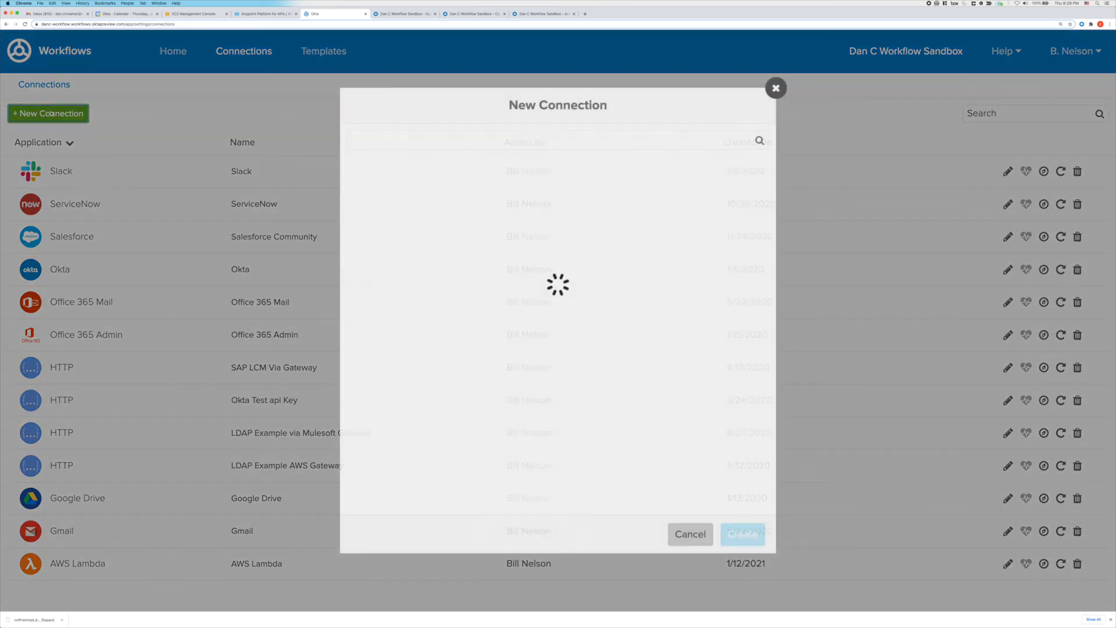
scroll(523, 333, "down", 1)
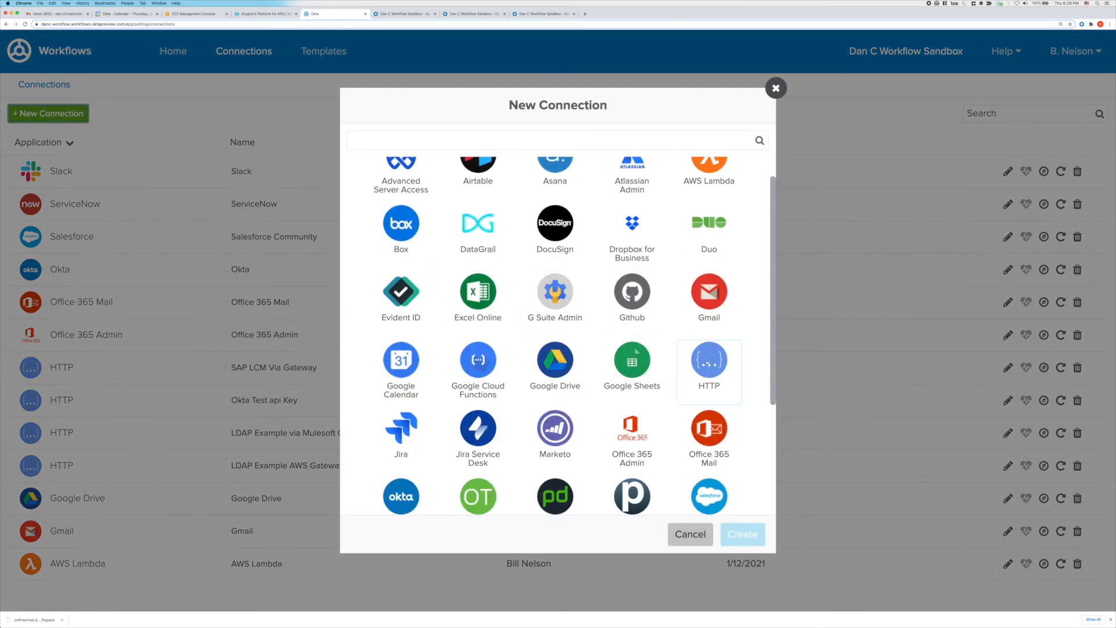
left_click(718, 364)
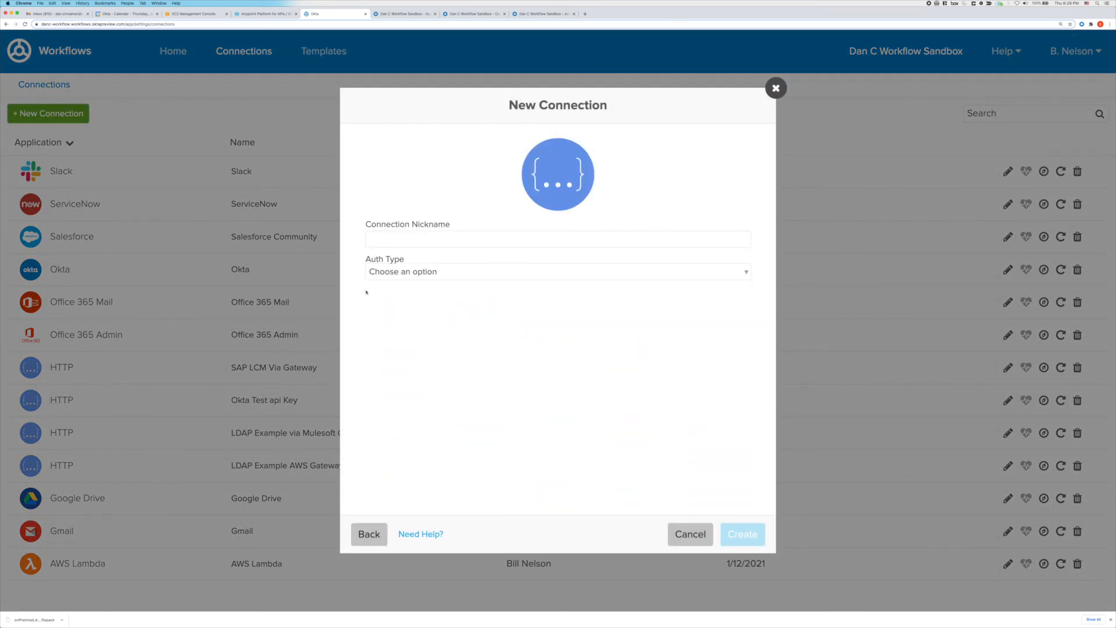
left_click(401, 272)
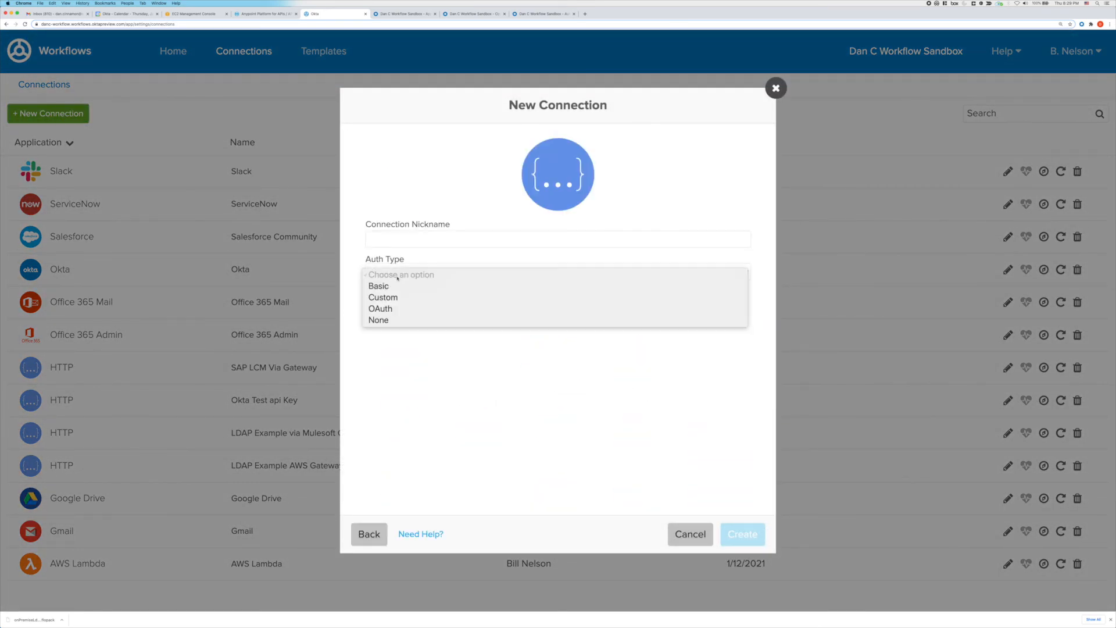
left_click(428, 308)
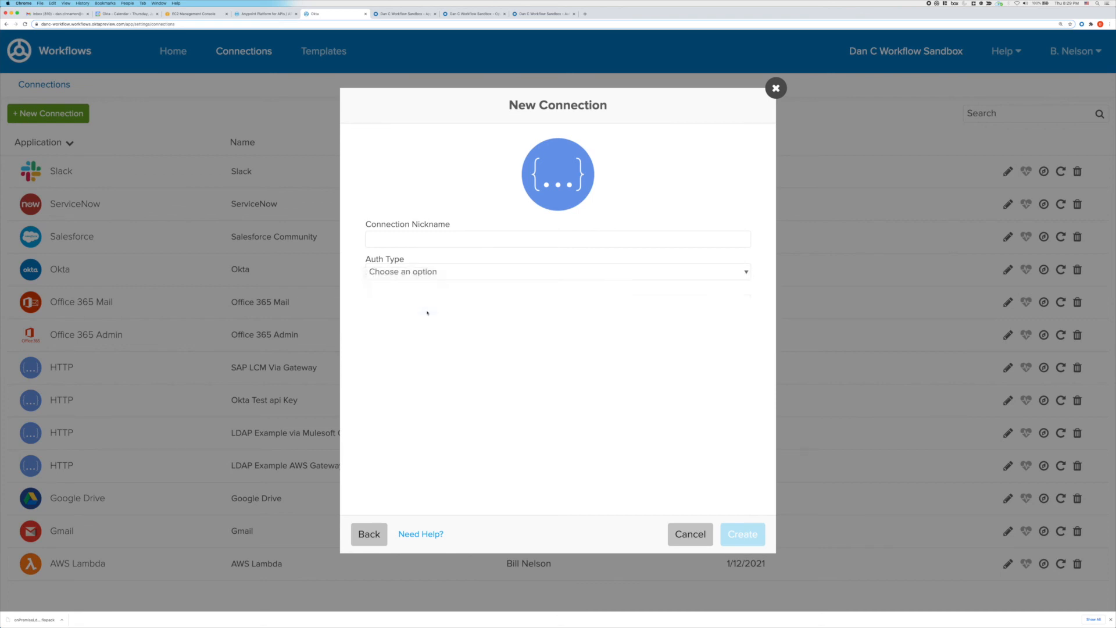
- Enter "On Premise LDAP Demo" as the connection nickname
left_click(731, 243)
type("On")
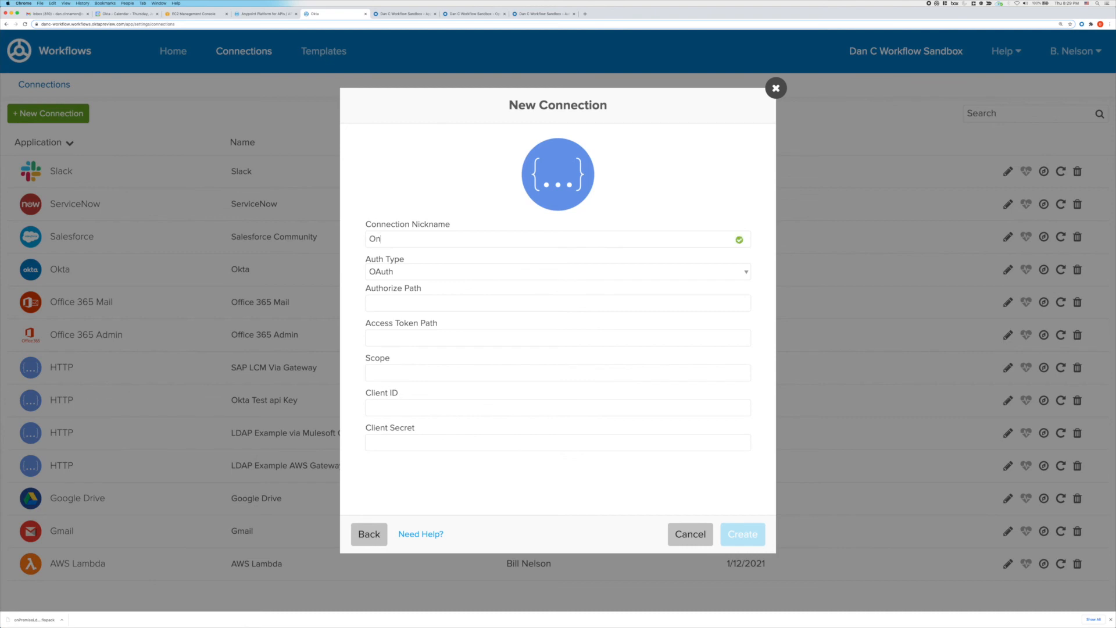
type(" Premise Ldap")
key("BackSpace")
key("BackSpace")
key("BackSpace")
type("DAP Demo")
- Open the metadata document of the On-premise LDAP Authorization Service from its settings in the Okta admin console
left_click(451, 13)
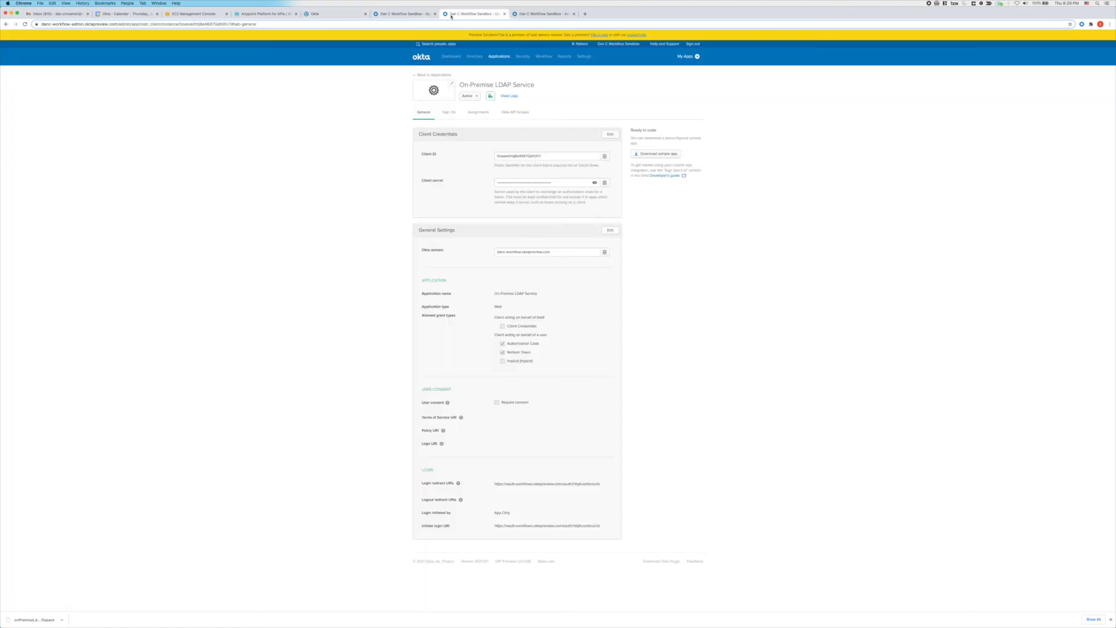
left_click(413, 14)
left_click(542, 13)
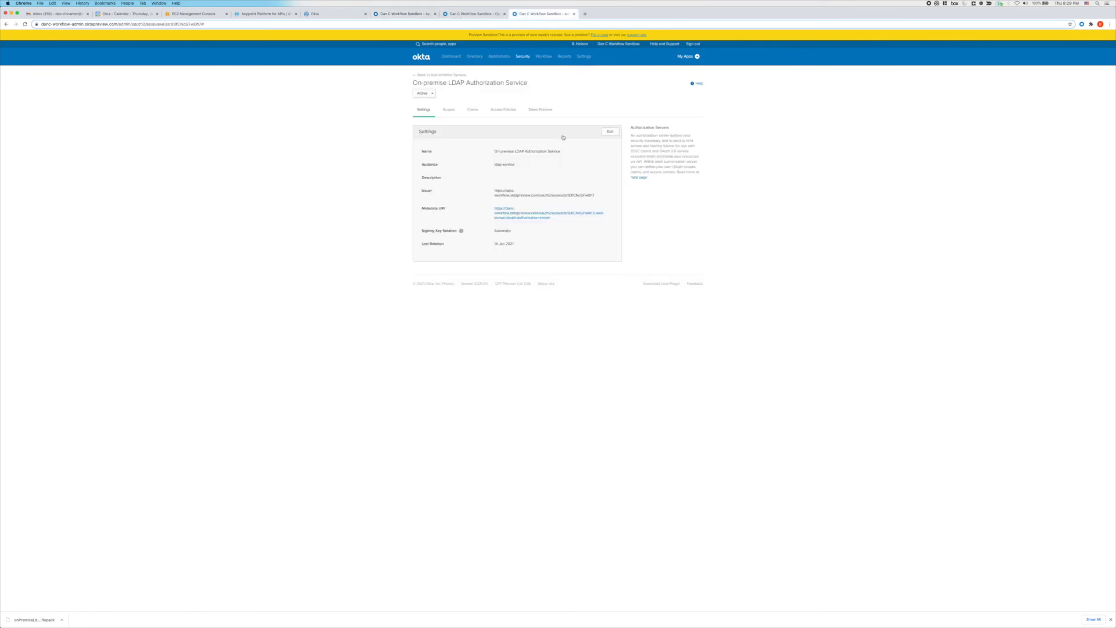
left_click(534, 217)
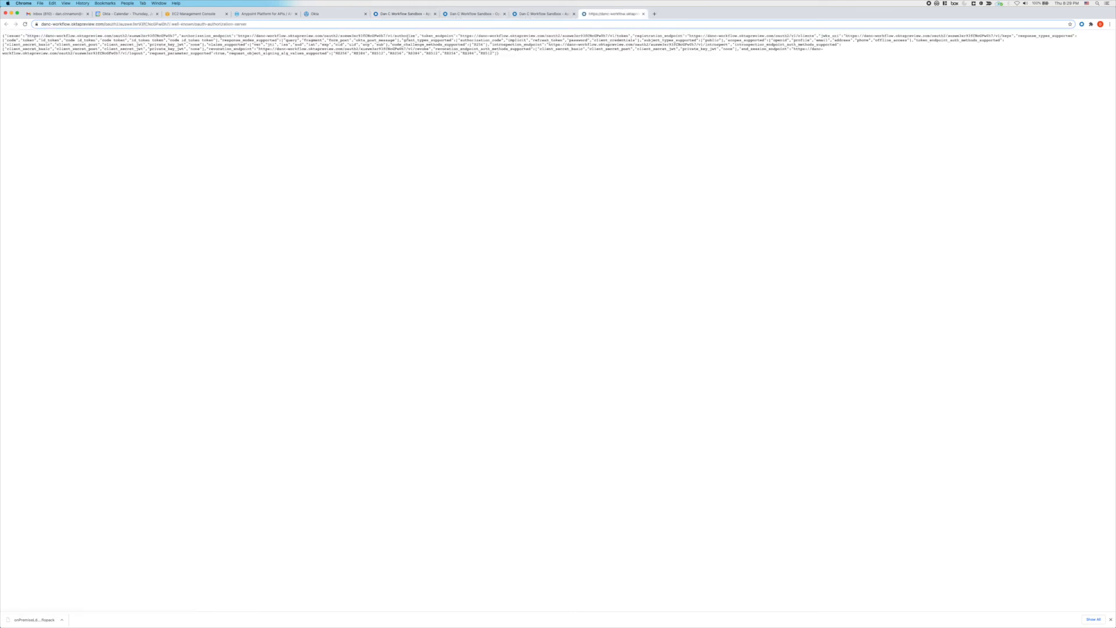
- Copy the authorization_endpoint URL from the metadata document into the new connection's authorize path
left_click_drag(415, 35, 239, 35)
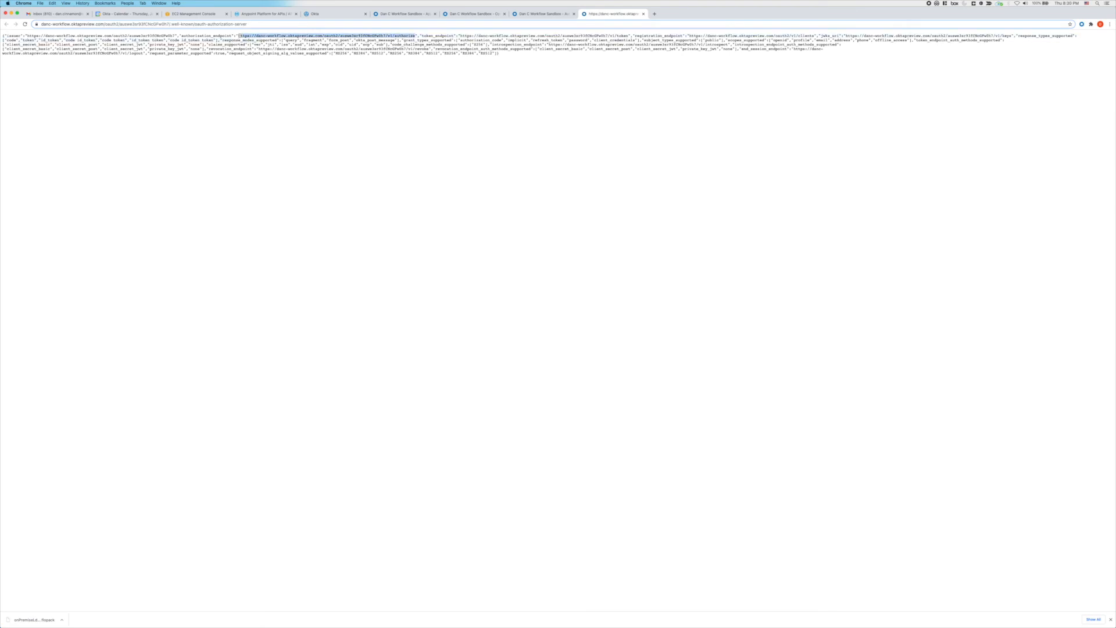
key("super+c")
left_click(314, 13)
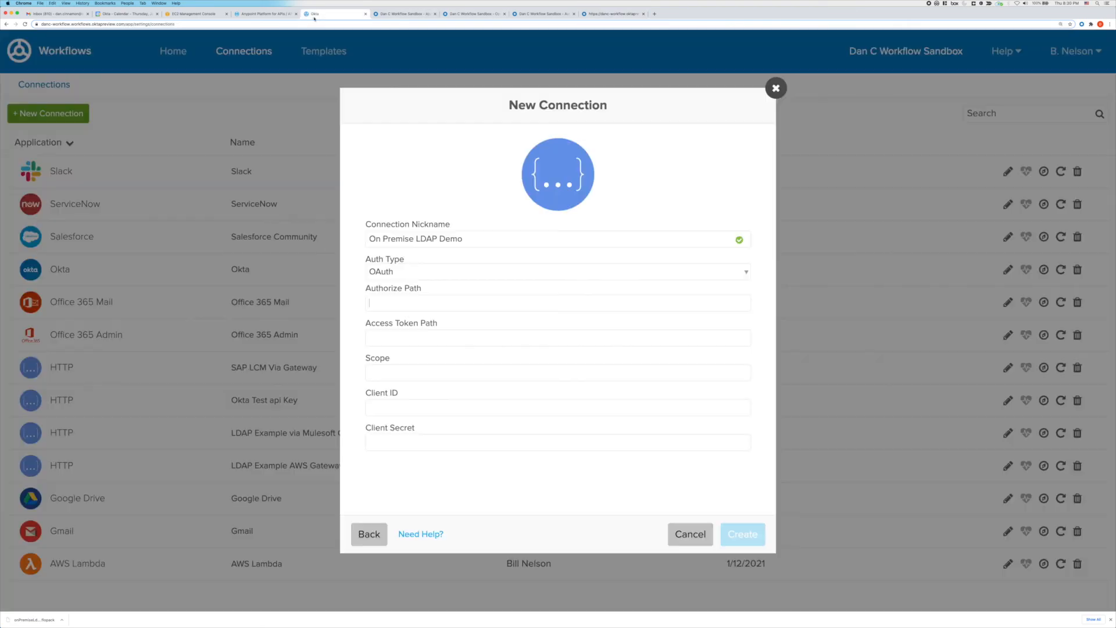
left_click(503, 296)
key("super+v")
- Set the access token path to the same authorization server URL, ending in /v1/token instead of /v1/authorize
left_click(526, 341)
key("super+v")
key("BackSpace")
key("BackSpace")
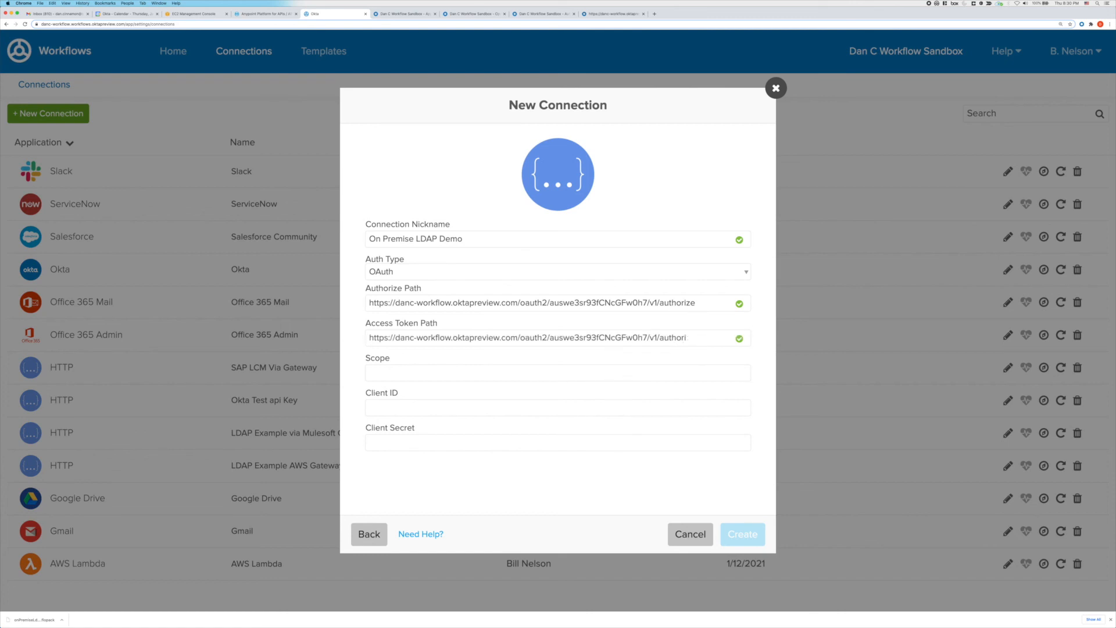
key("BackSpace")
key("BackSpace")
key("BackSpace")
type("token")
- Set the connection's scope to "api:read offline_access"
left_click(605, 370)
type("api:read offline_access")
left_click_drag(471, 373, 402, 373)
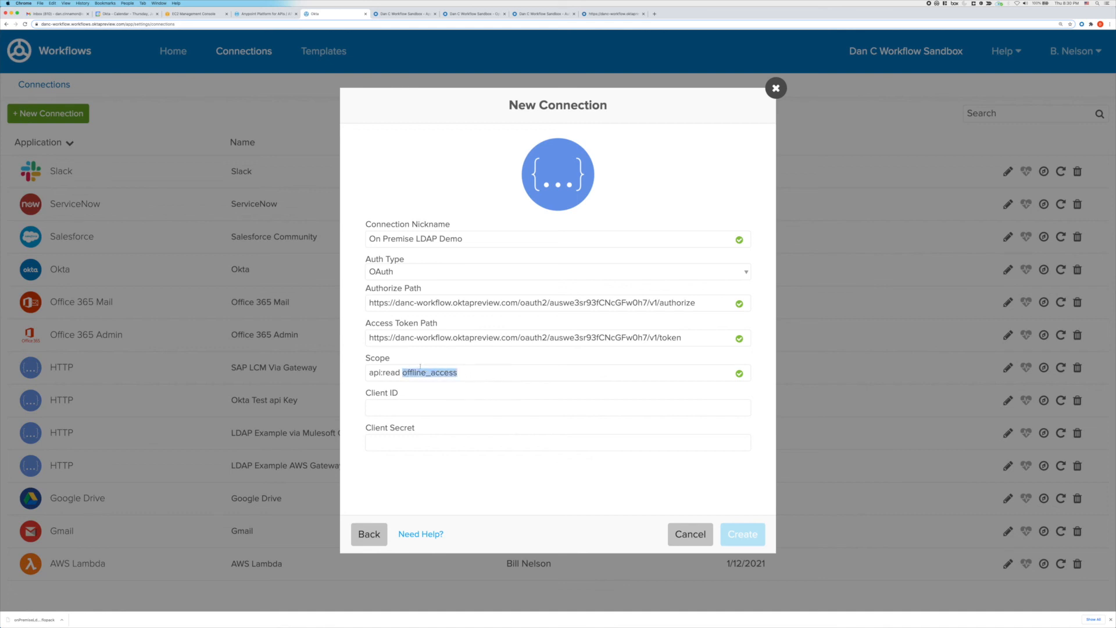
- Copy the client ID of the On-Premise LDAP Service application from the Okta admin console into the connection's client ID
left_click(453, 409)
left_click(451, 14)
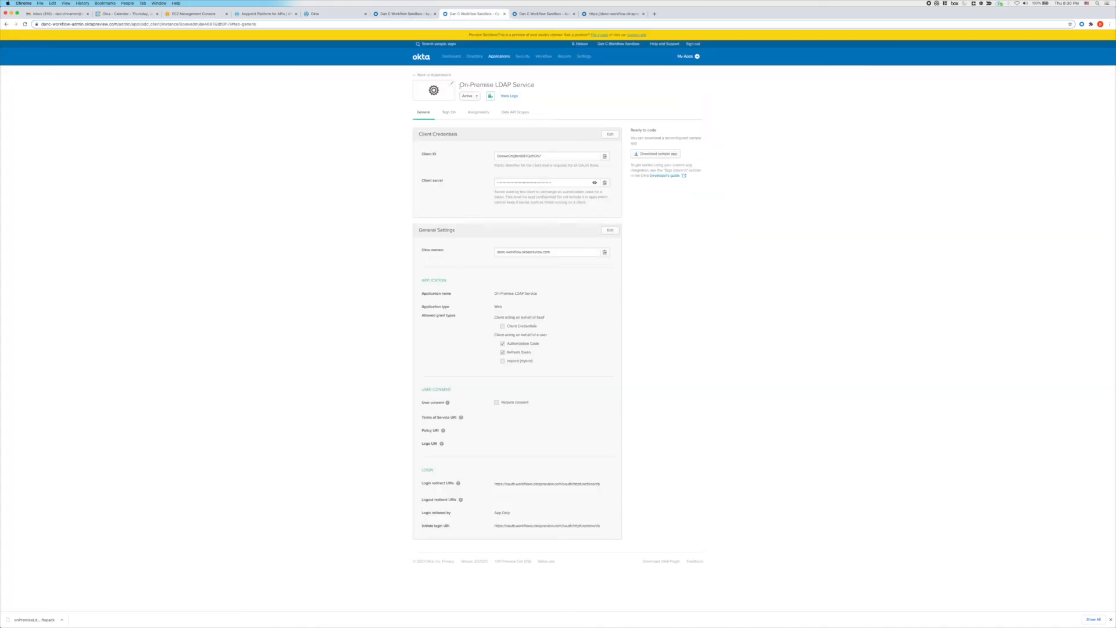
left_click_drag(460, 85, 547, 86)
left_click(547, 86)
left_click(605, 157)
left_click(334, 13)
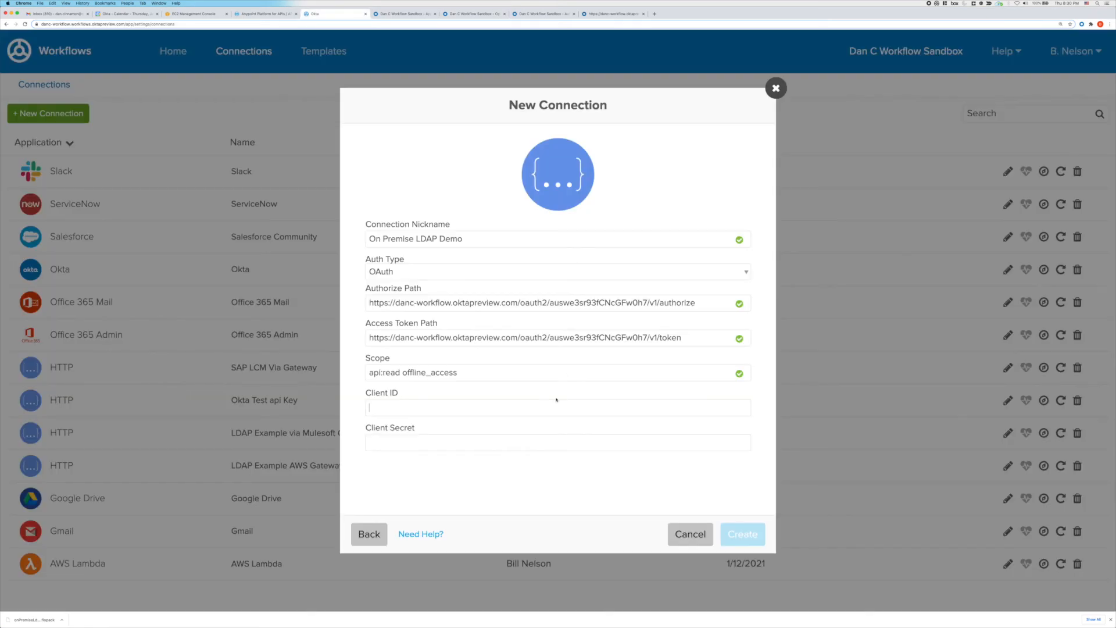
key("super+v")
key("Tab")
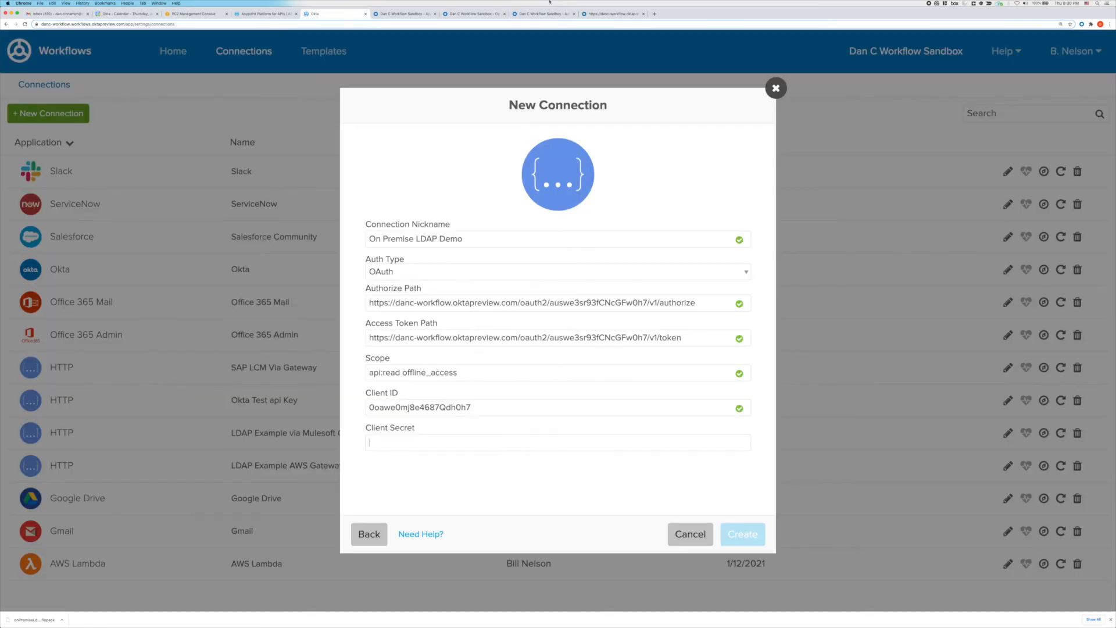
- Copy the On-Premise LDAP Service application's client secret into the connection's client secret field and create the connection
left_click(404, 13)
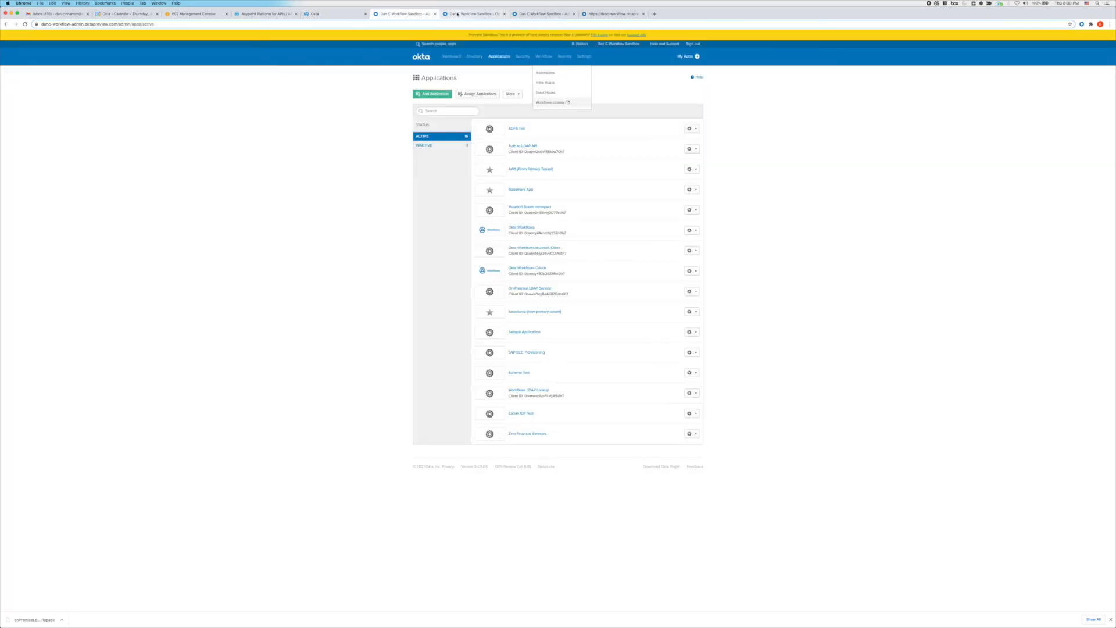
left_click(471, 14)
left_click(604, 183)
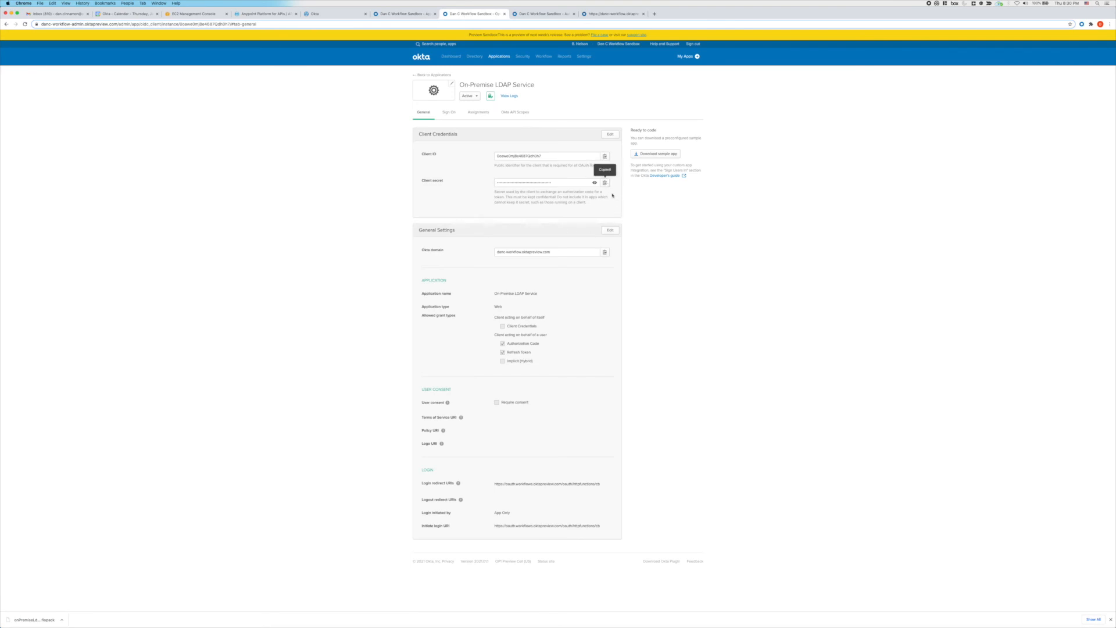
left_click(334, 13)
key("super+v")
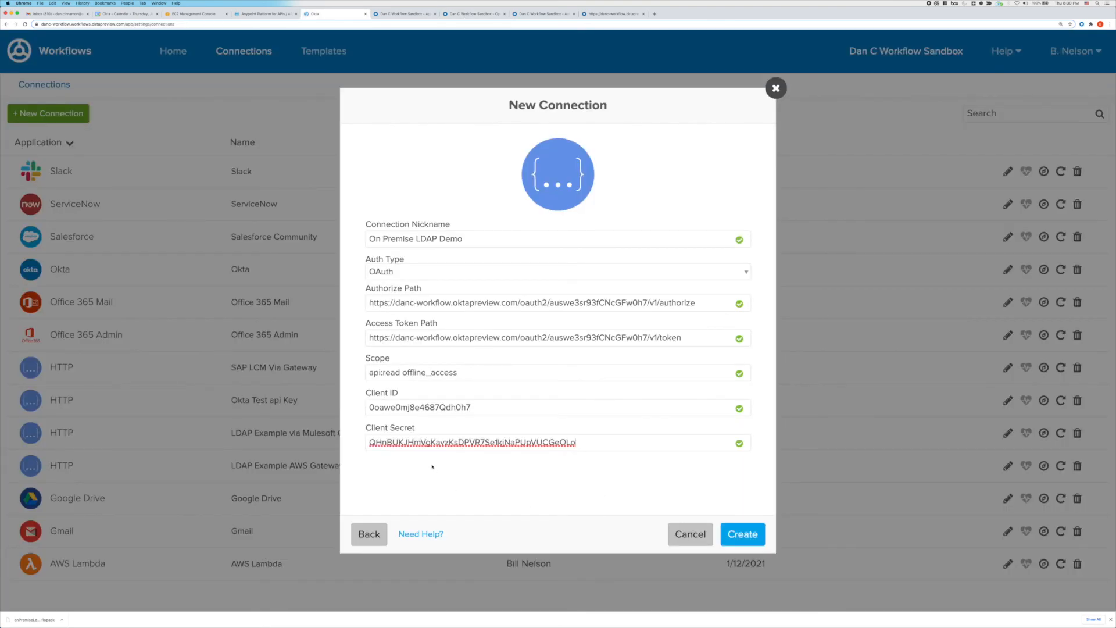
left_click(744, 536)
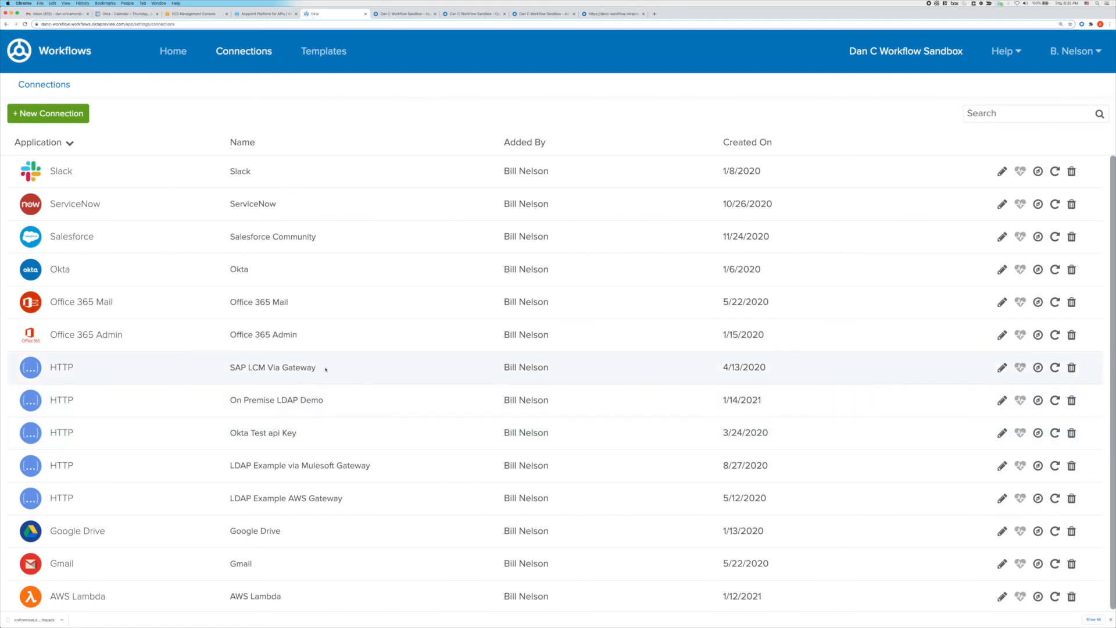
- Import the on-premise LDAP search flopack from the Downloads folder into the On-Premise Demo folder
left_click(176, 47)
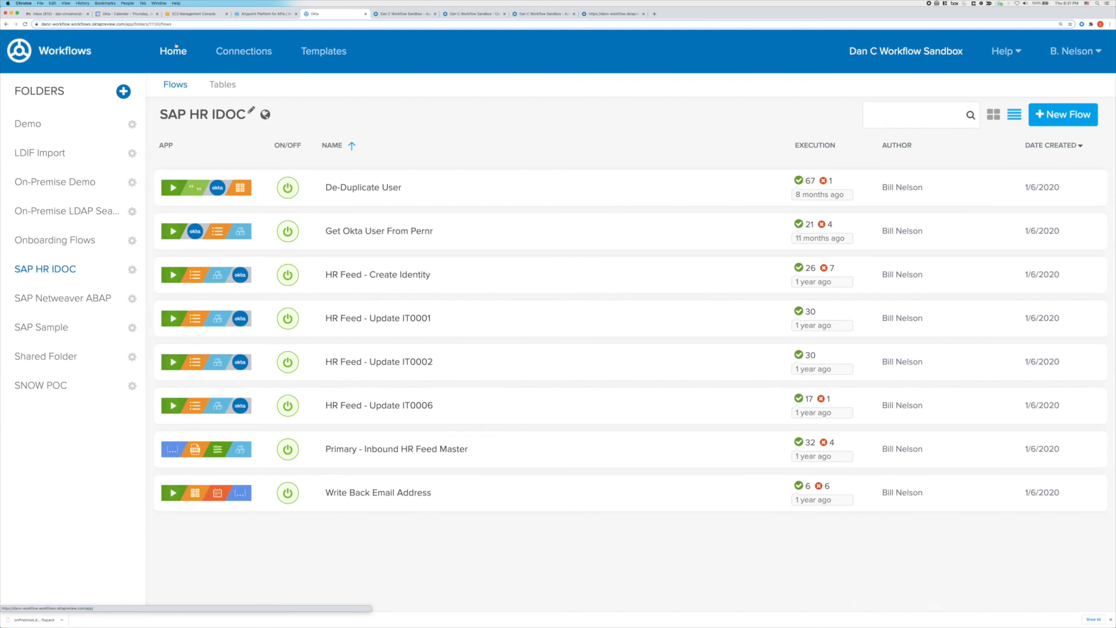
left_click(75, 182)
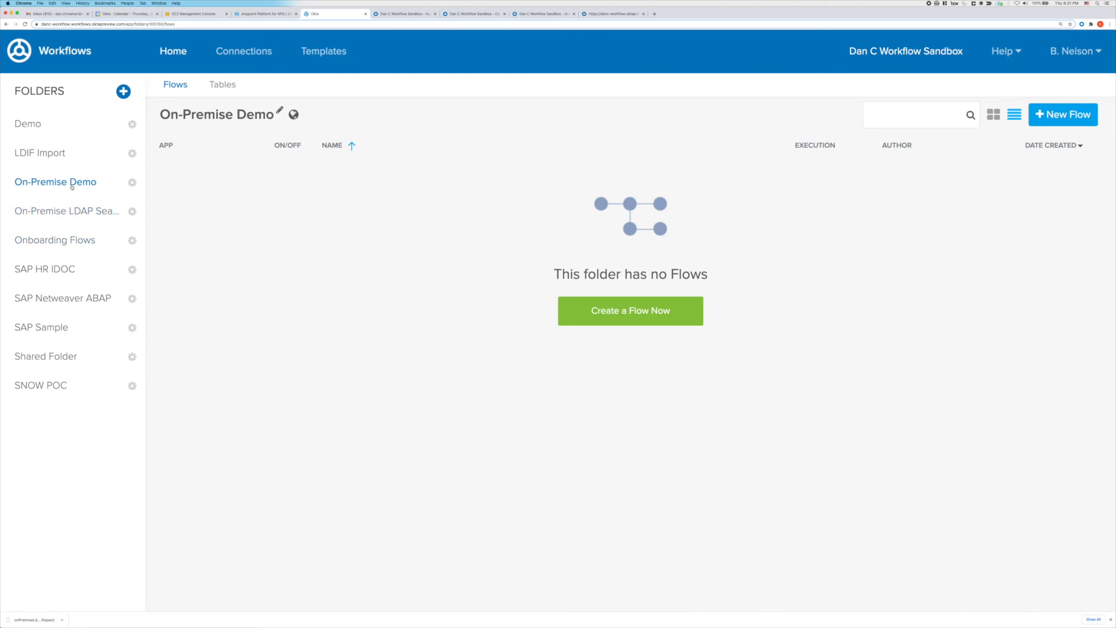
left_click(132, 181)
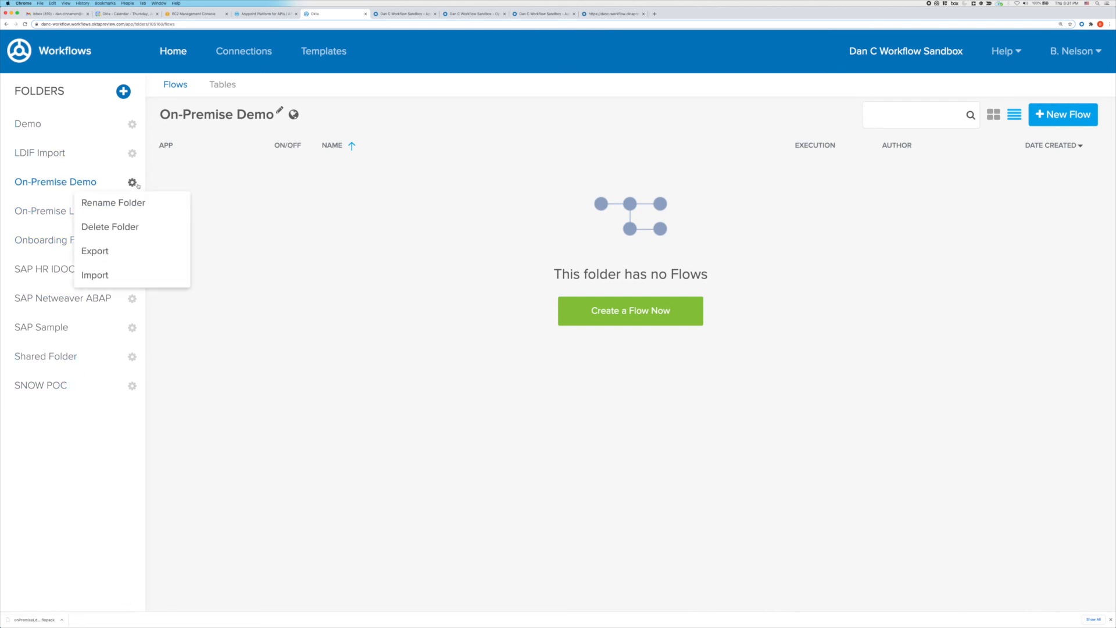
left_click(107, 275)
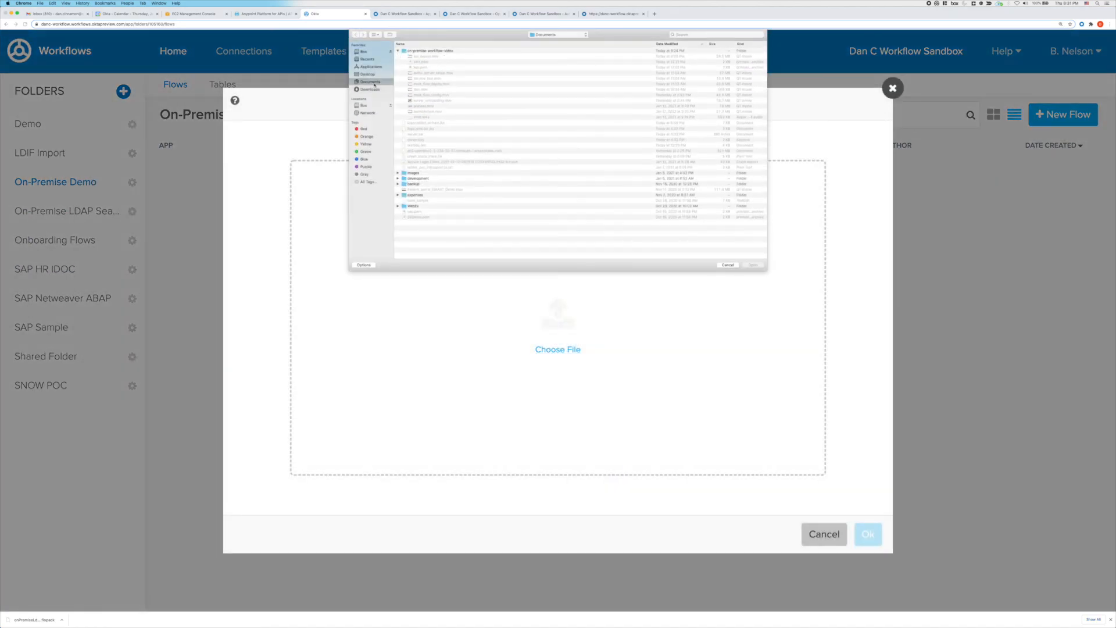
left_click(371, 90)
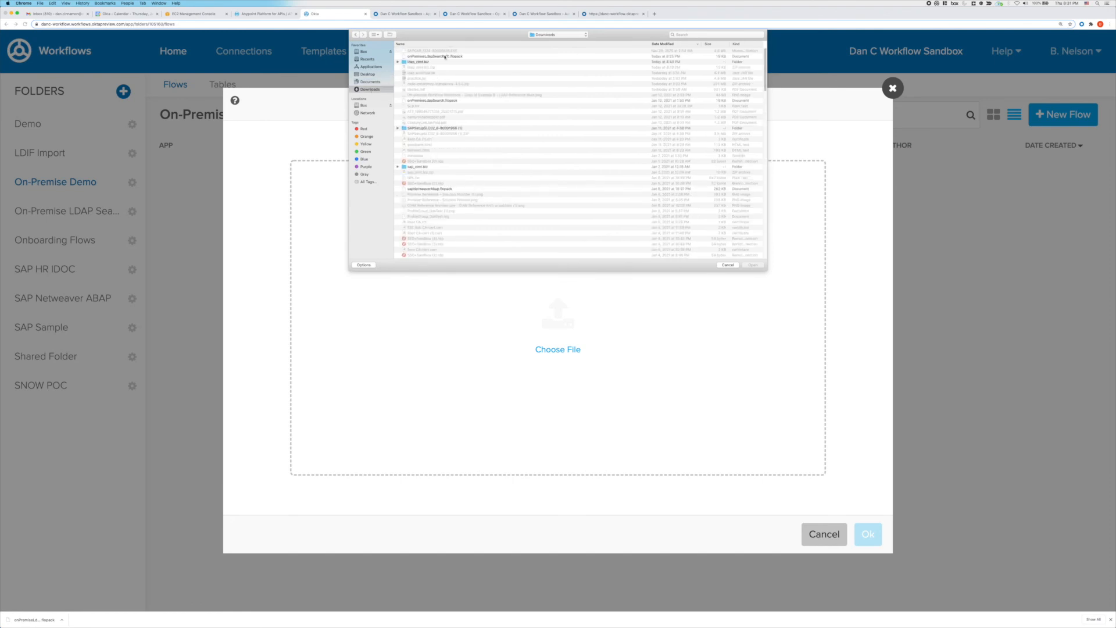
double_click(445, 56)
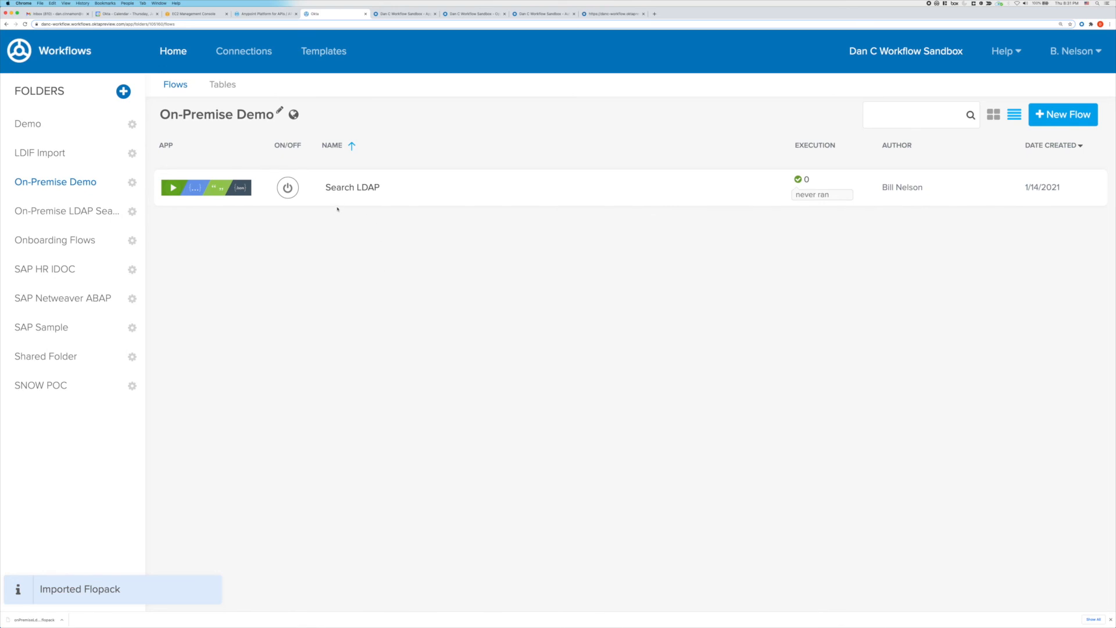
mouse_move(421, 193)
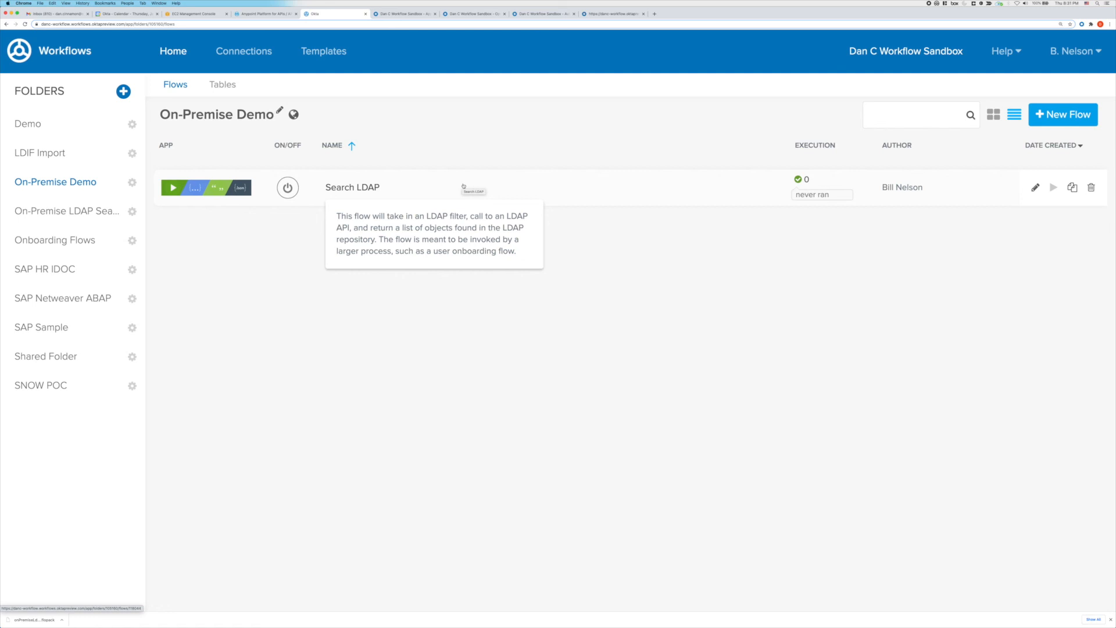
left_click(438, 189)
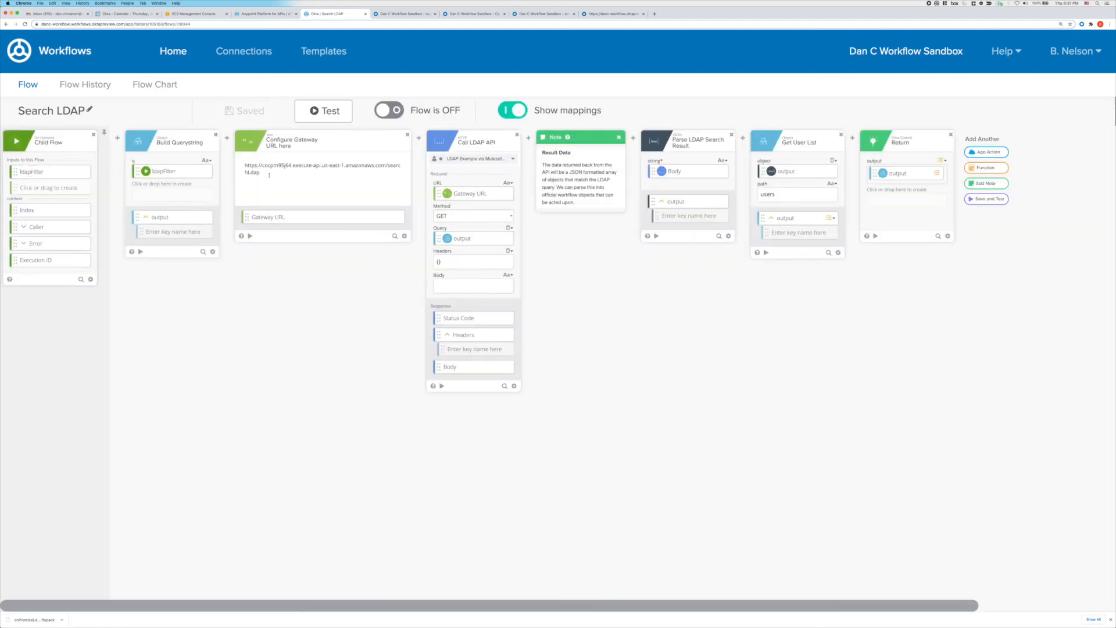
left_click_drag(269, 173, 243, 165)
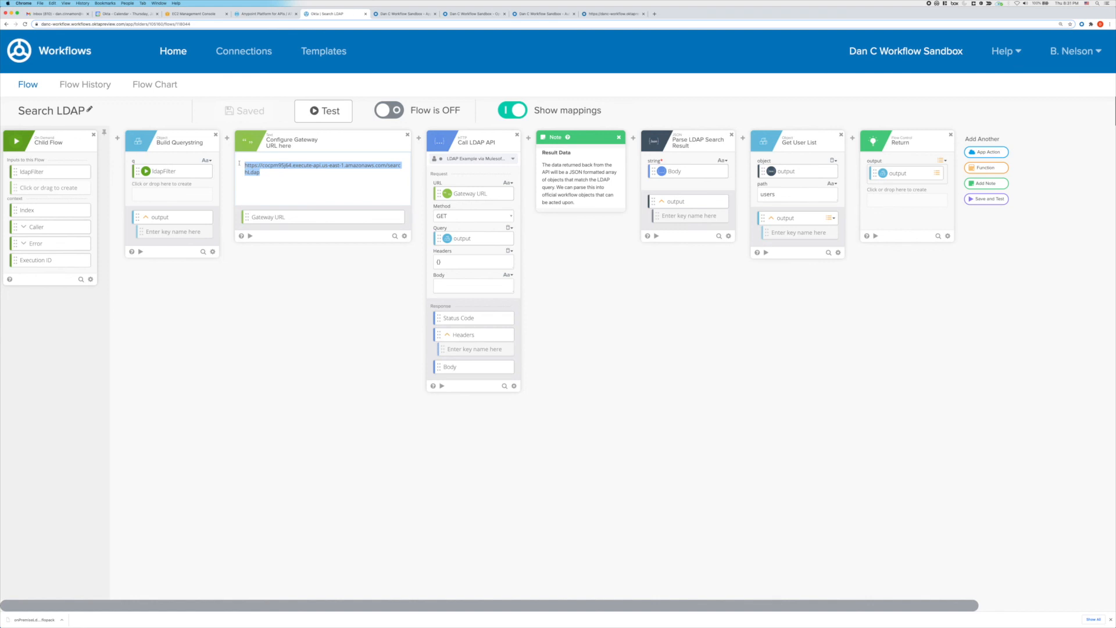
left_click(380, 165)
left_click_drag(384, 166, 265, 166)
type("ldap.zimt.biz")
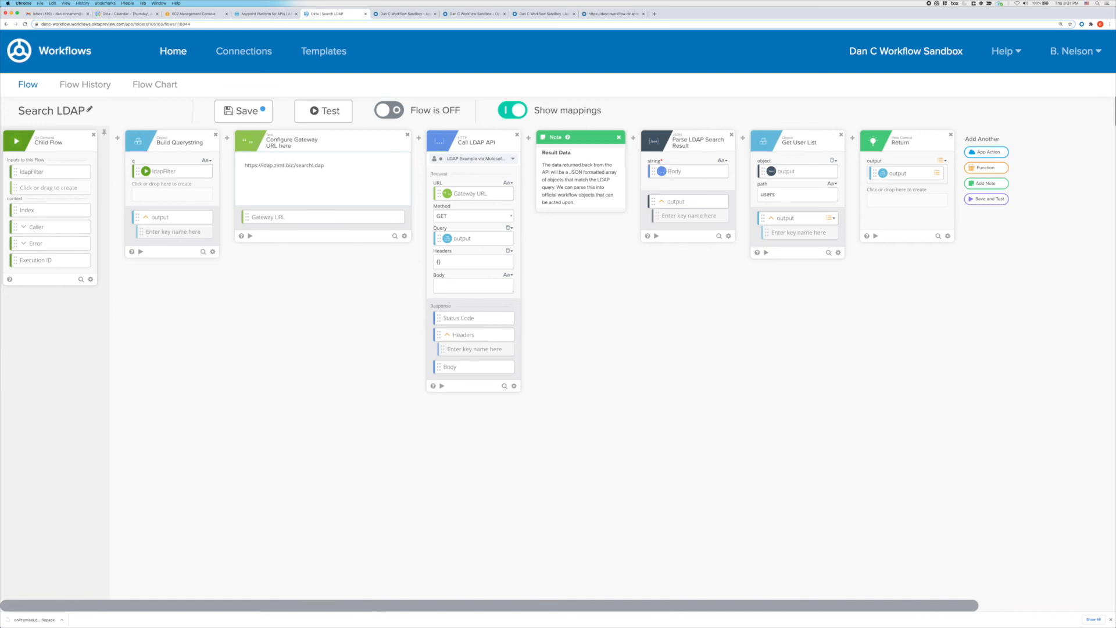
type(":8444")
- Assign the On Premise LDAP Demo connection to the Call LDAP API card and save the flow under its current name
left_click(474, 159)
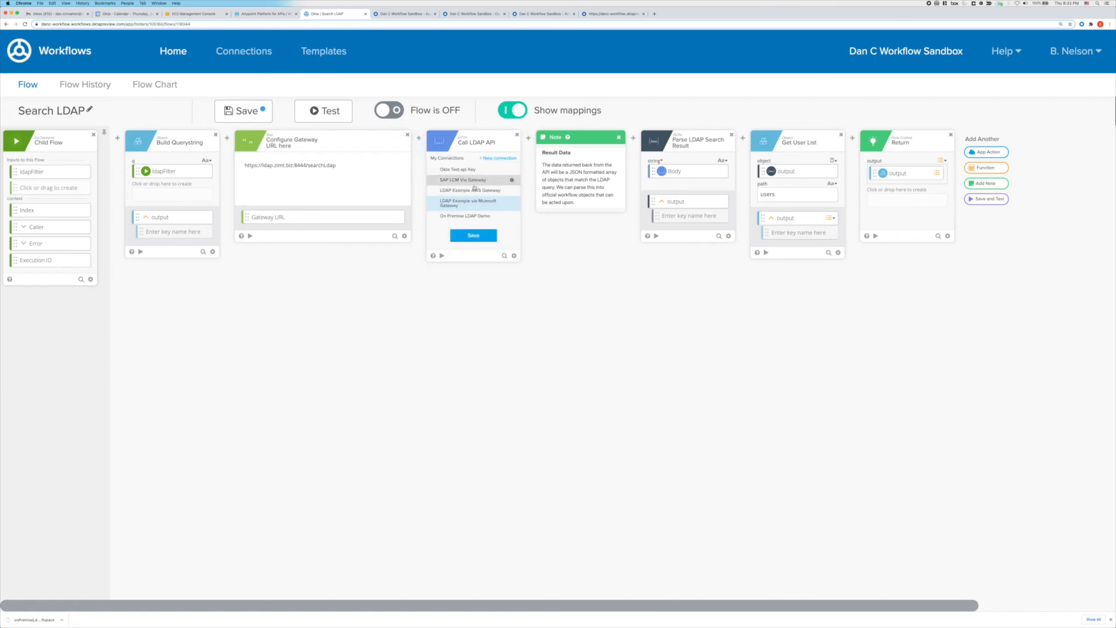
left_click(478, 217)
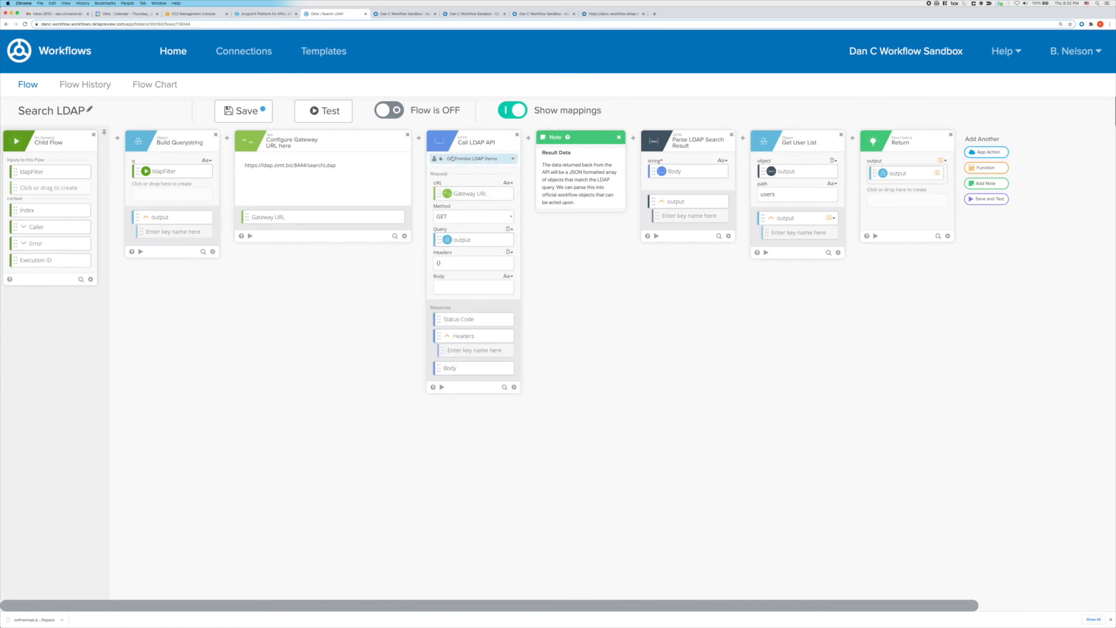
left_click(249, 112)
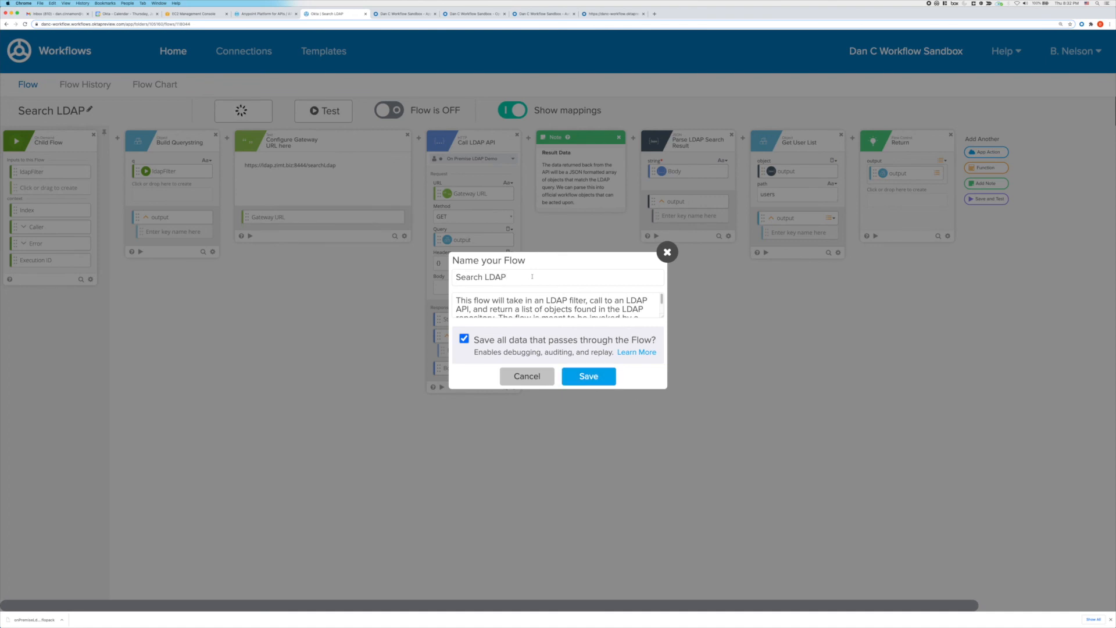
left_click(594, 377)
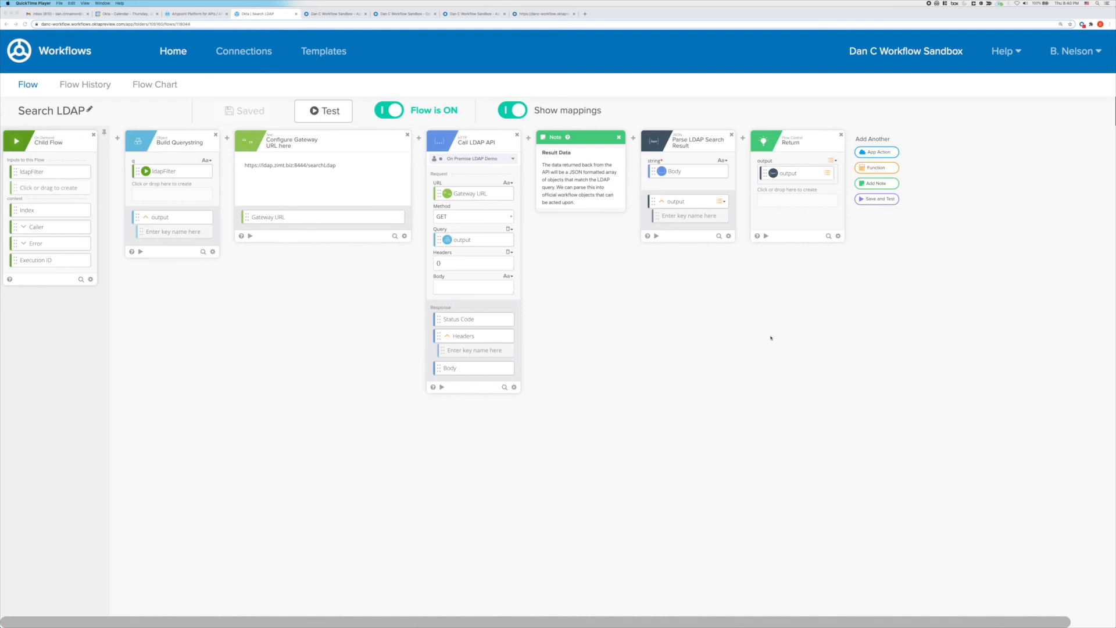
- Run a test of the Search LDAP flow with the ldapFilter (samaccountname=dan*)
left_click(330, 111)
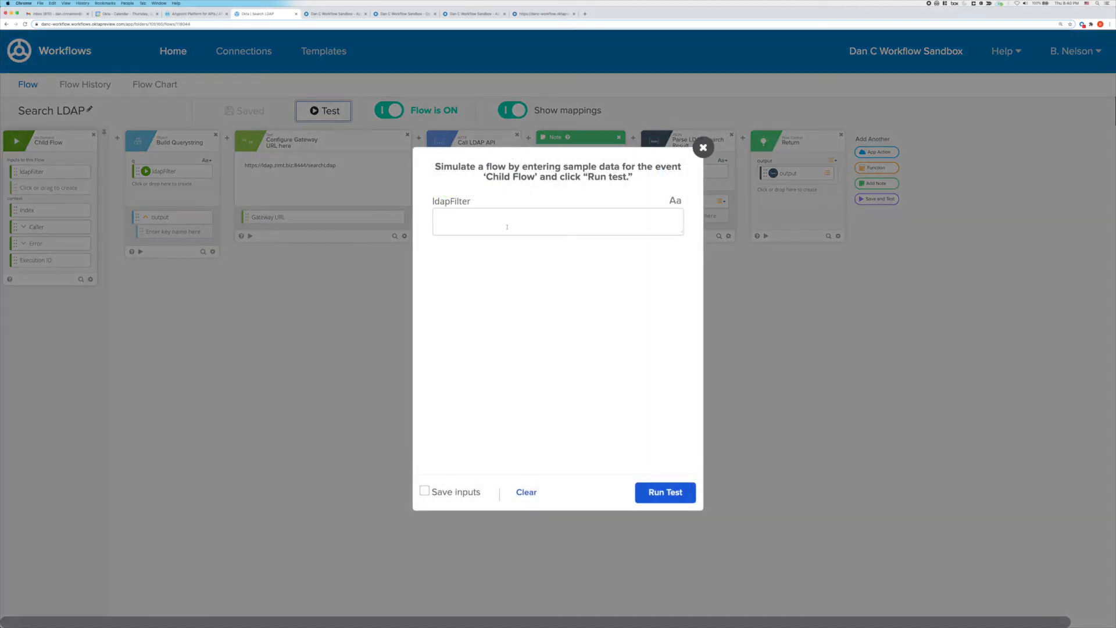
left_click(507, 226)
type("(samaccountname=dan*)")
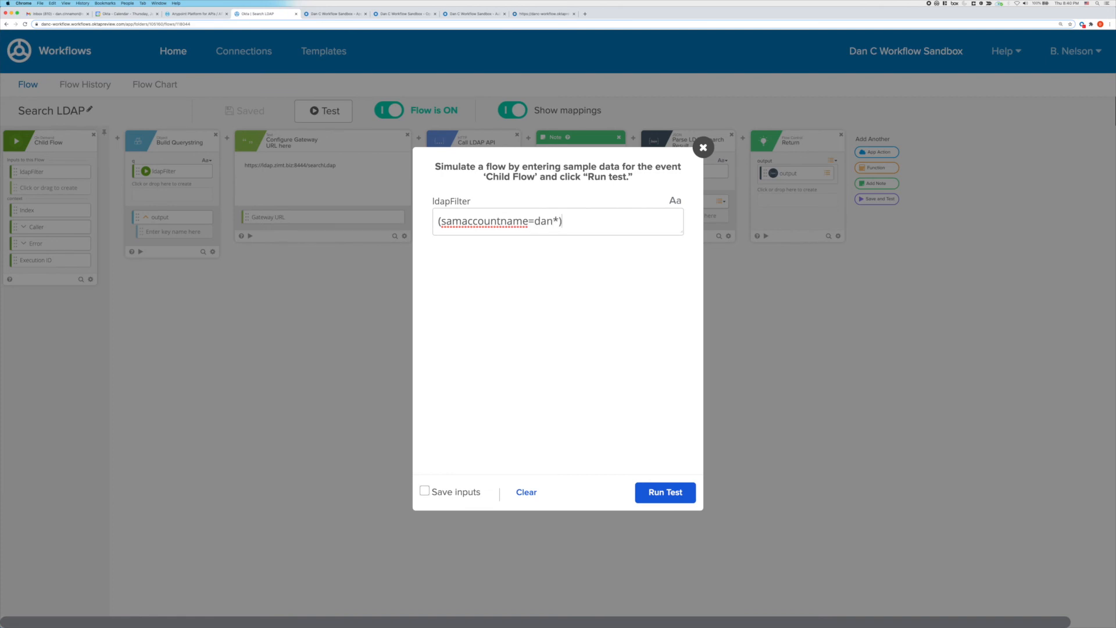
left_click(672, 492)
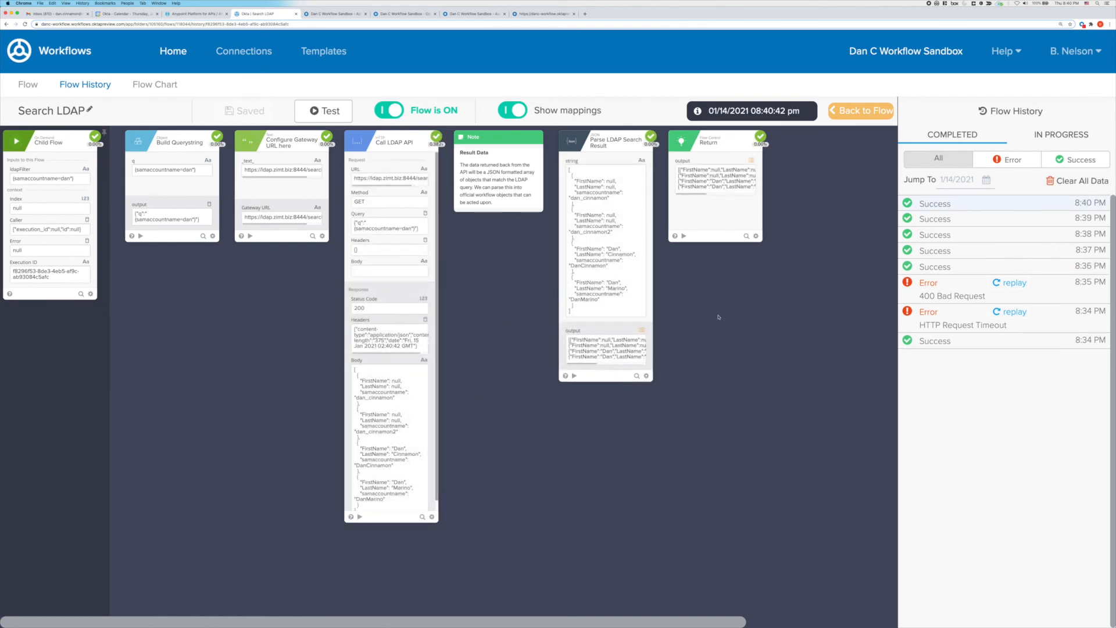
- Examine the Return card's output records from the test run, and go back to the flow
left_click(728, 178)
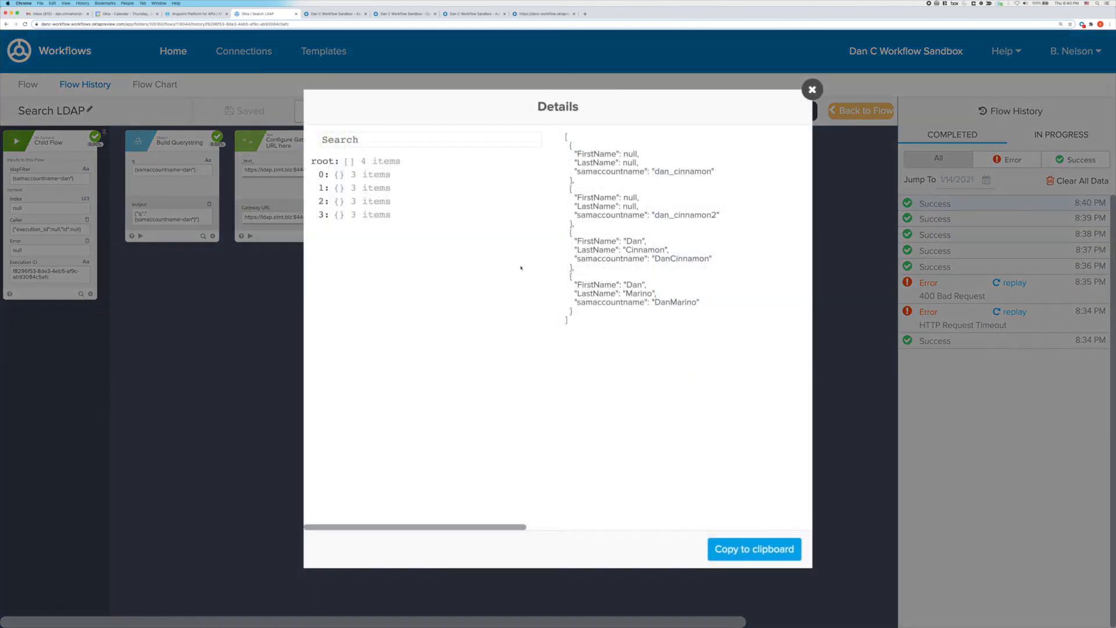
left_click(368, 187)
left_click(364, 255)
left_click(367, 241)
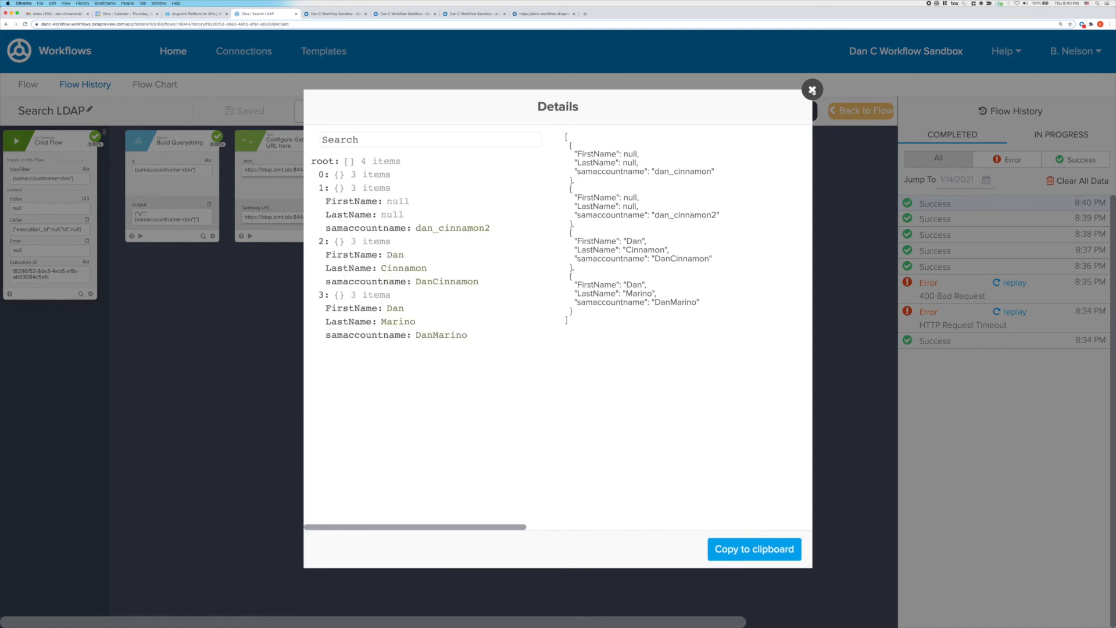
key("Escape")
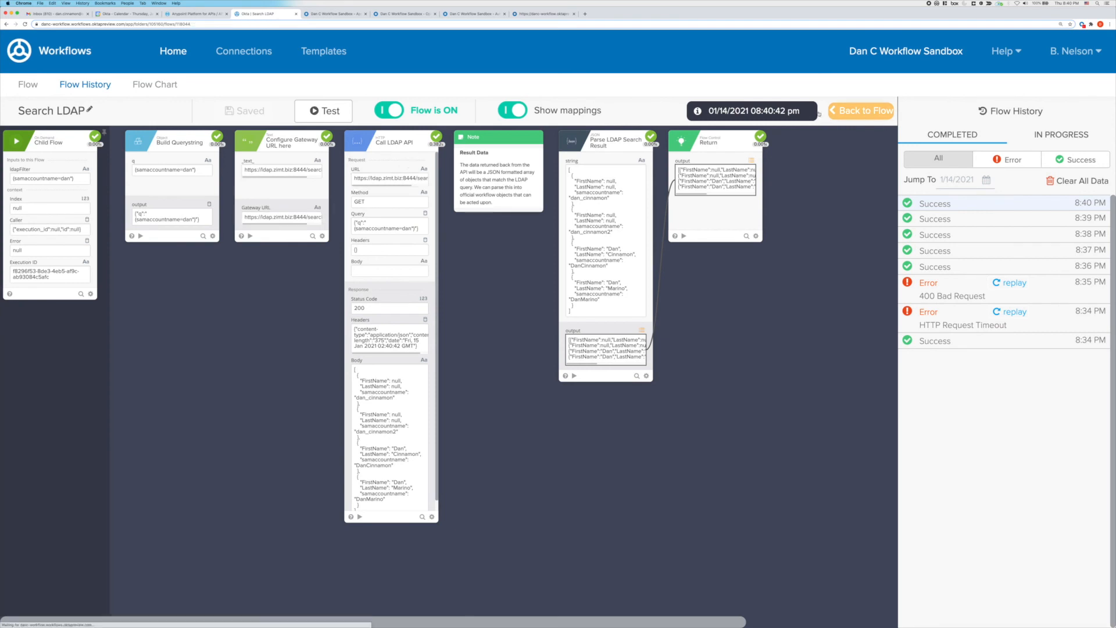
left_click(866, 111)
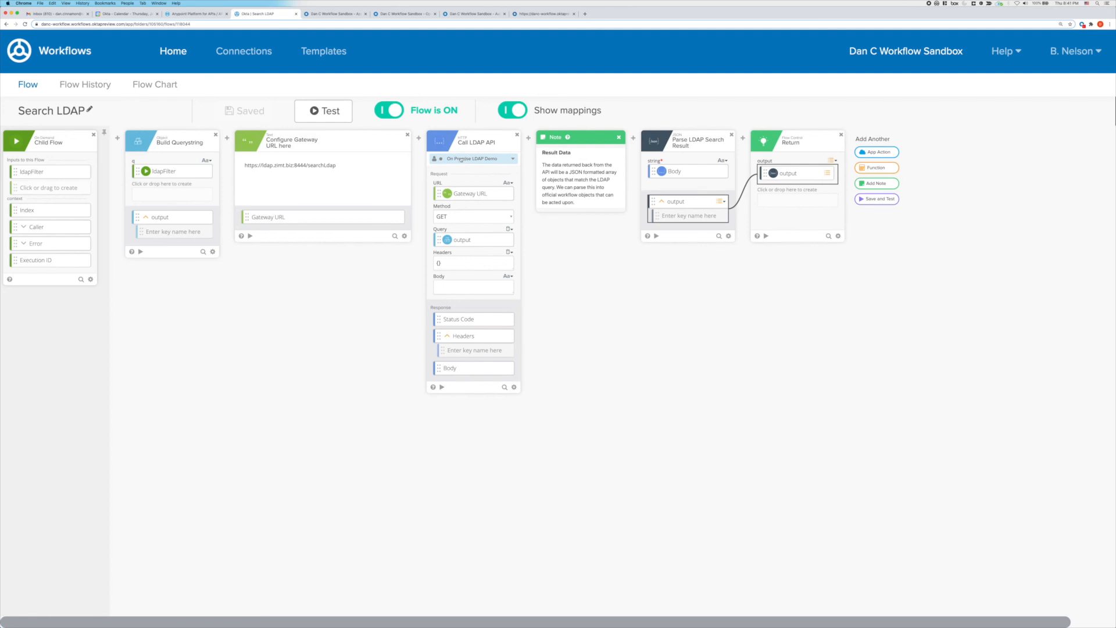
- Create a new HTTP connection nicknamed NoAuth that uses no authentication
left_click(244, 51)
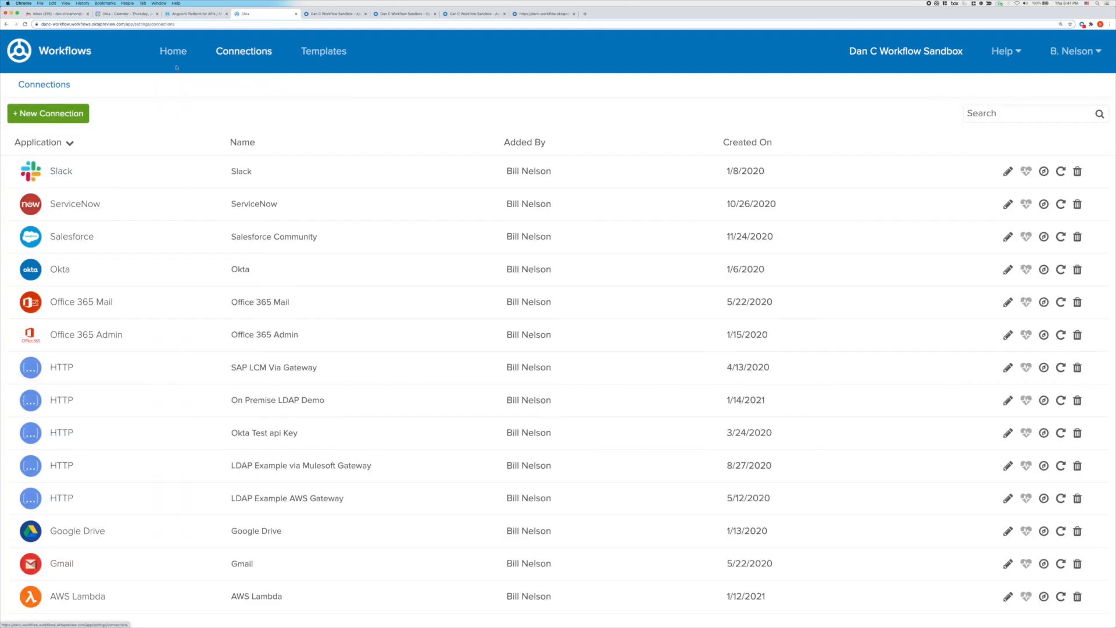
left_click(47, 114)
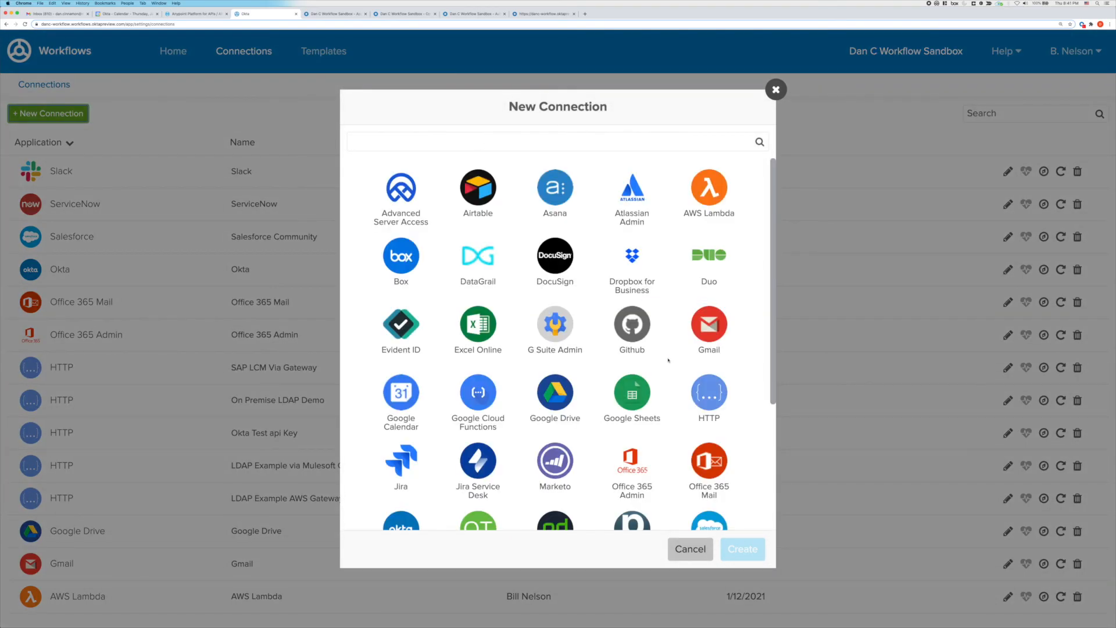
left_click(709, 392)
type("NoAuth")
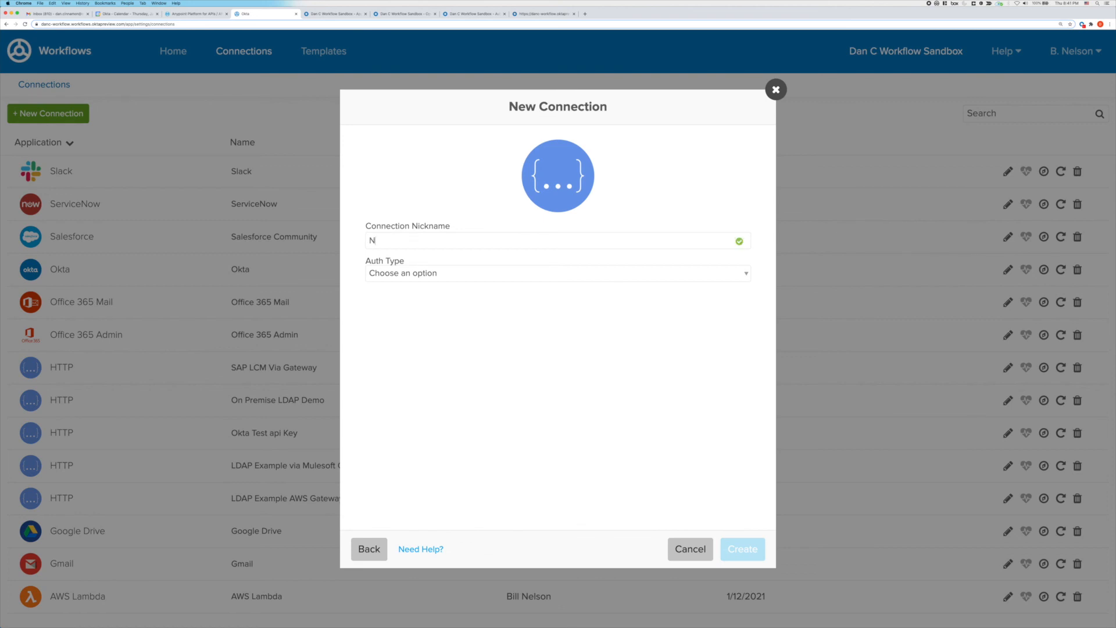
left_click(479, 280)
left_click(401, 321)
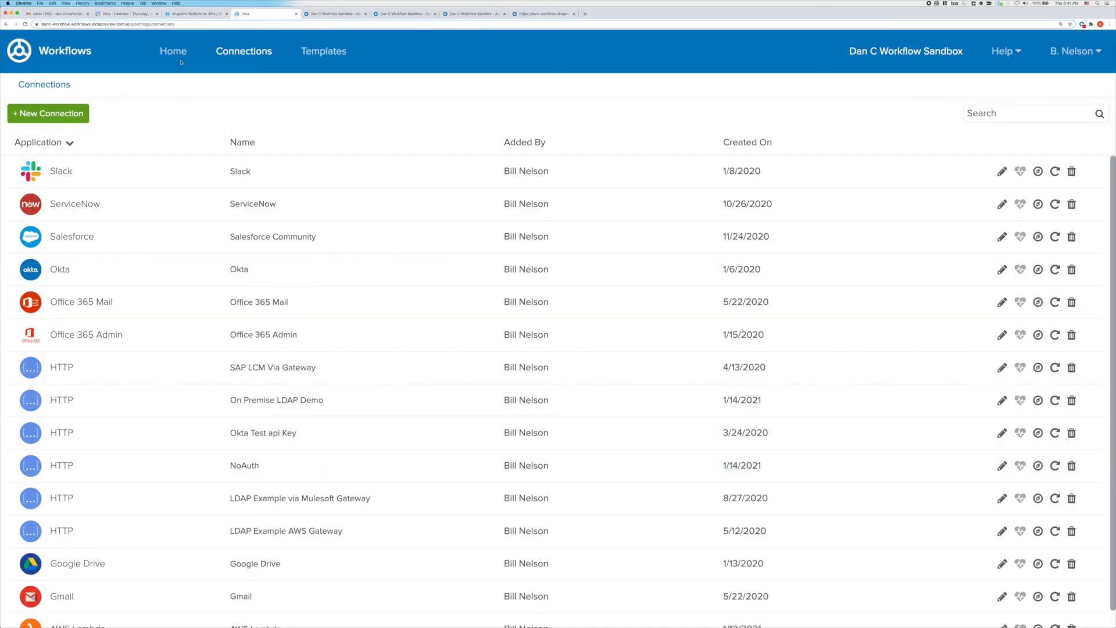
- Open the Search LDAP flow, assign the NoAuth connection to its Call LDAP API card, and save the flow
left_click(180, 58)
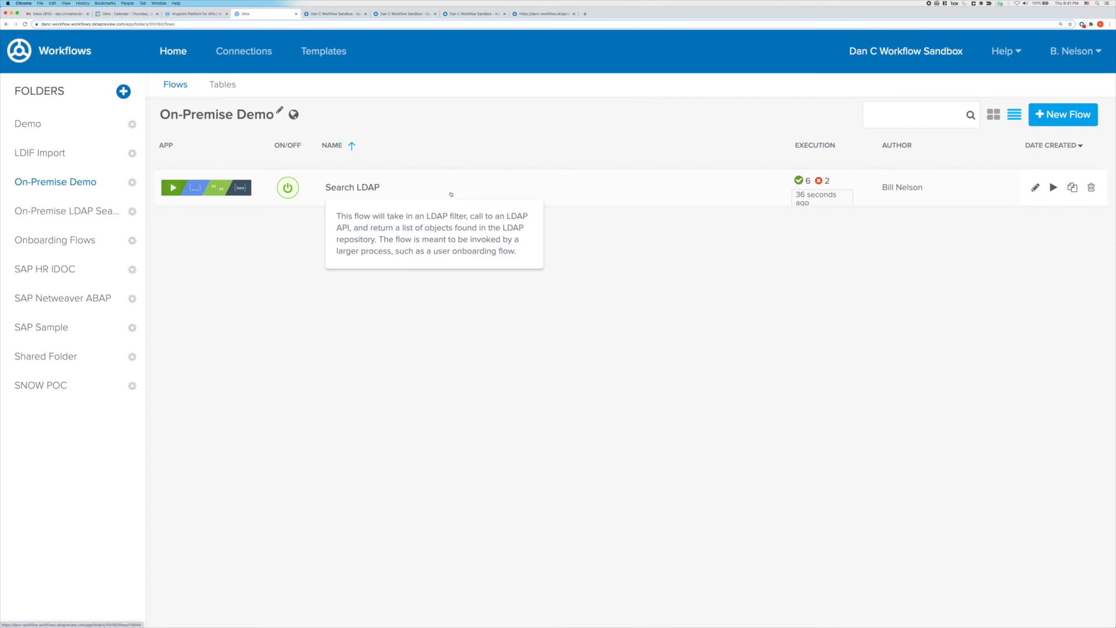
left_click(427, 191)
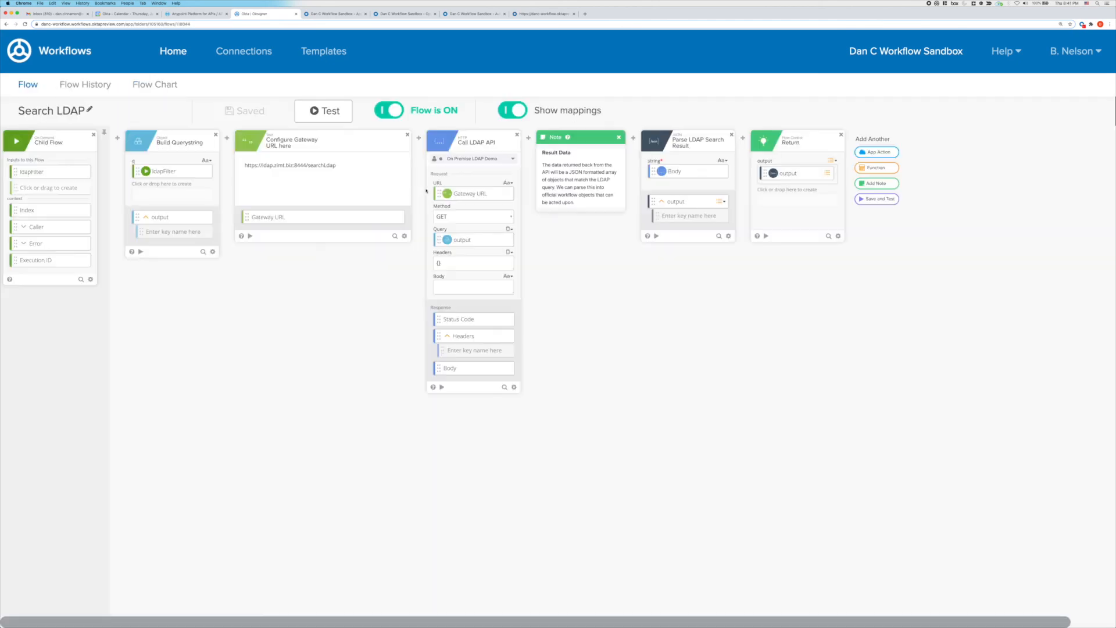
left_click(495, 159)
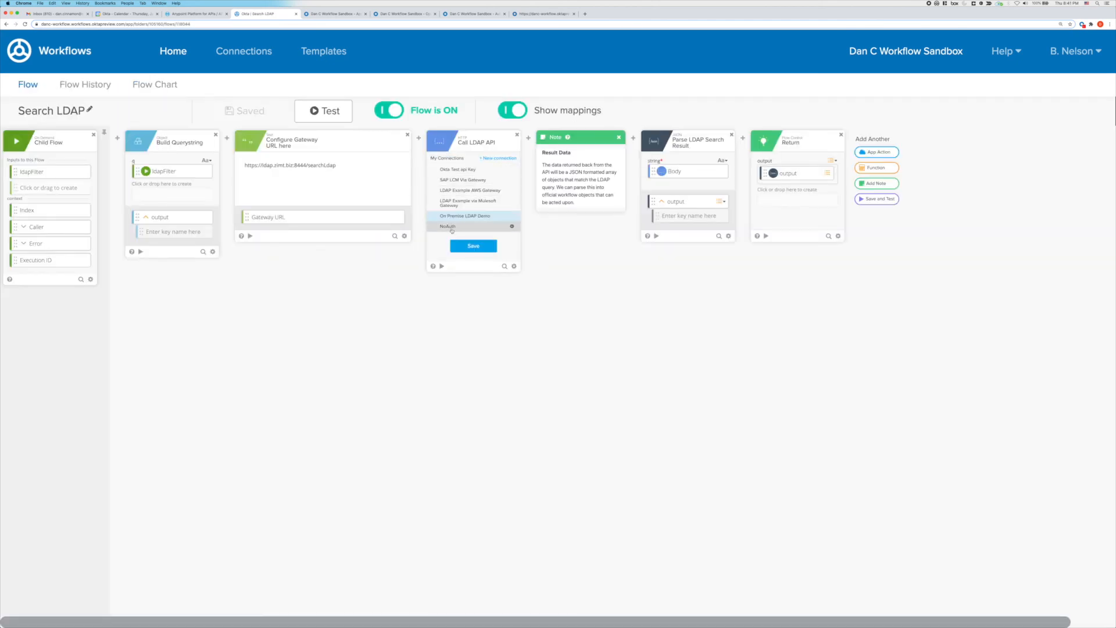
left_click(457, 227)
left_click(242, 111)
- Test the Search LDAP flow over the NoAuth connection with the ldapFilter (samaccountname=dan*)
left_click(323, 111)
left_click(512, 221)
type("(samaac")
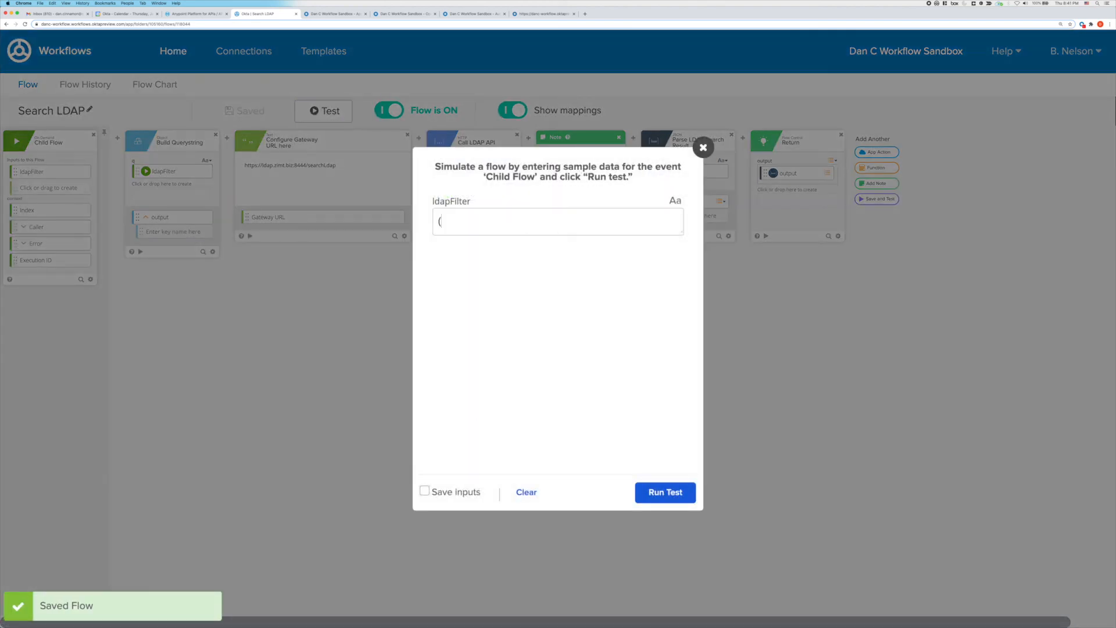
key("BackSpace")
key("BackSpace")
type("ccount")
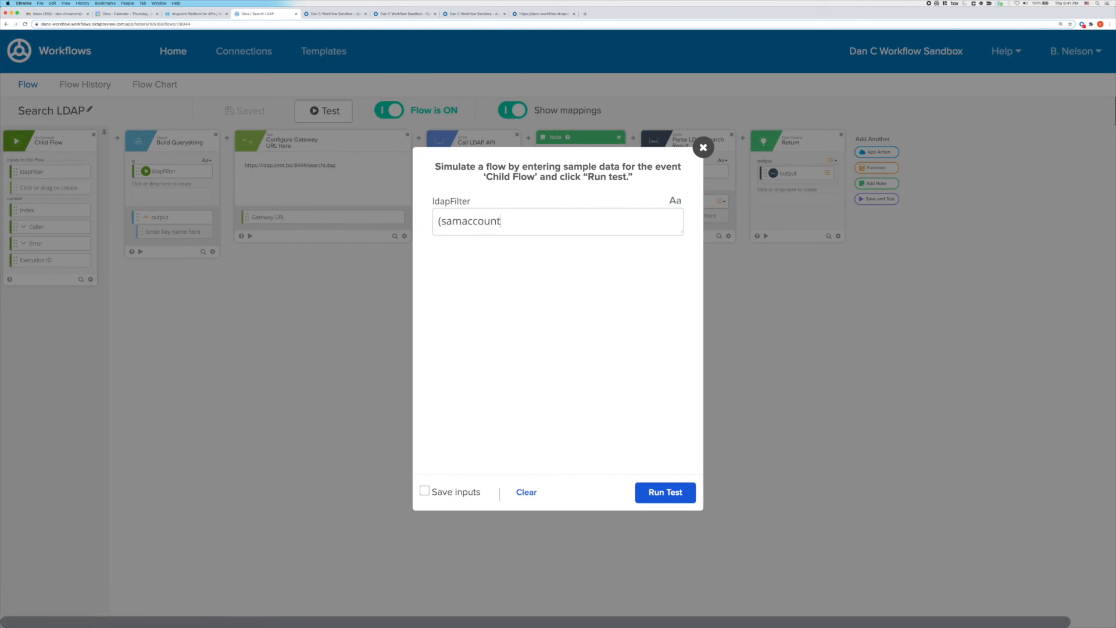
type("name=dan*)")
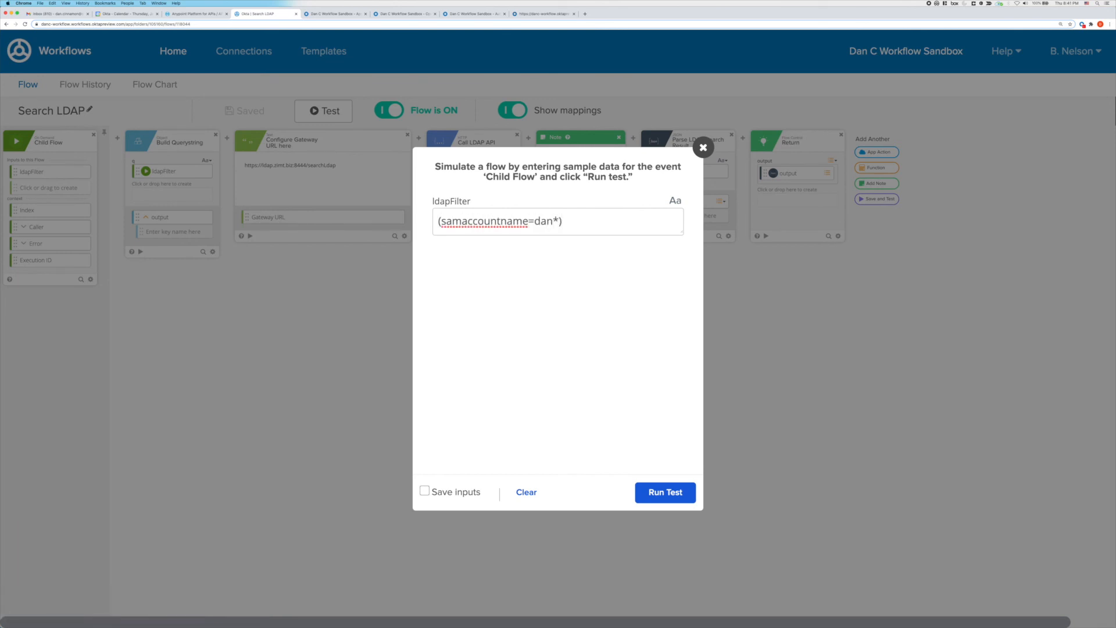
left_click(662, 499)
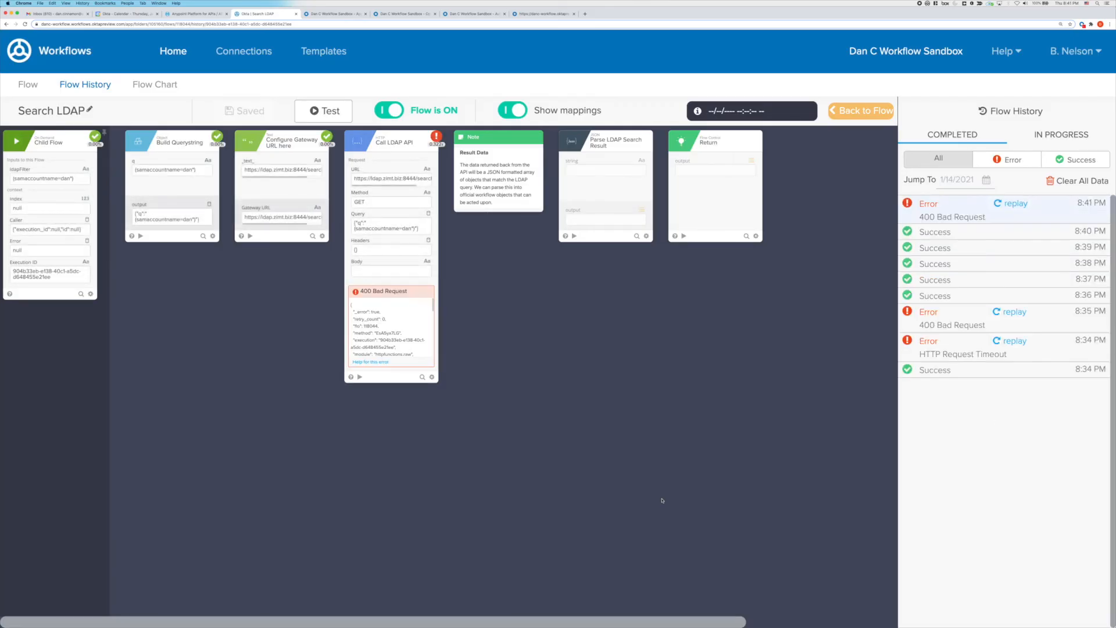
- Examine the response details on the Call LDAP API card of the test run, and go back to the flow
scroll(401, 320, "down", 4)
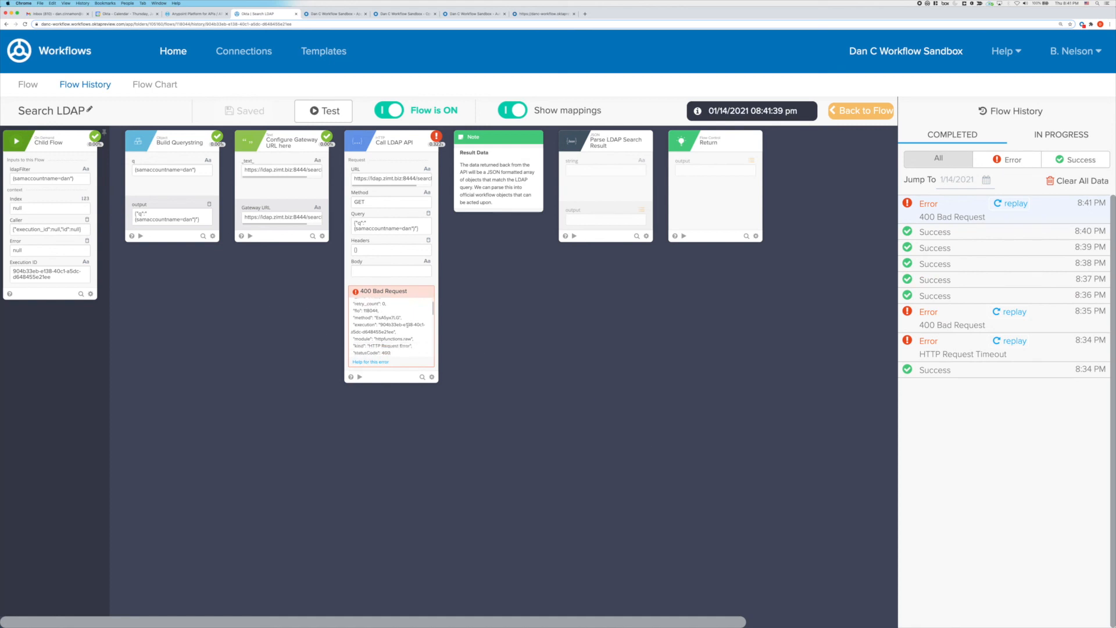
scroll(401, 333, "down", 5)
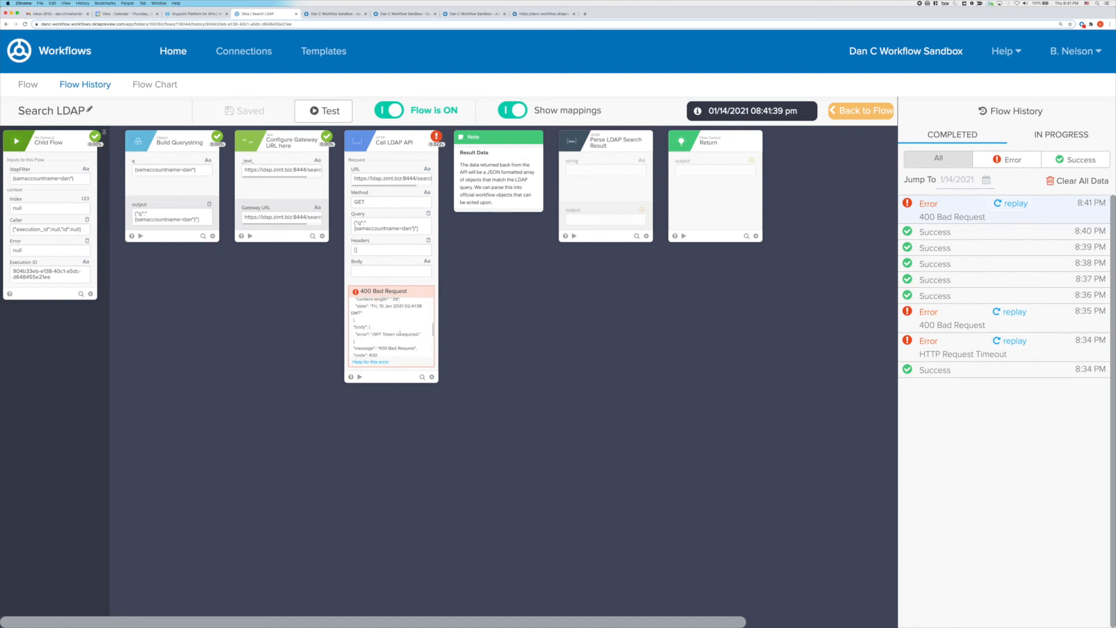
scroll(400, 332, "up", 9)
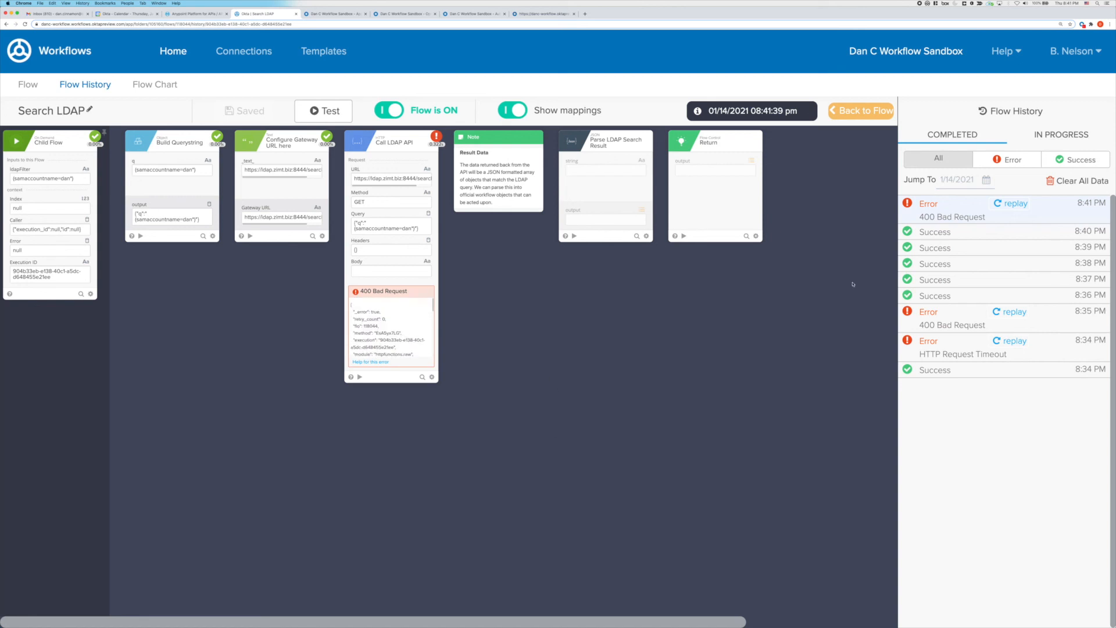
left_click(865, 111)
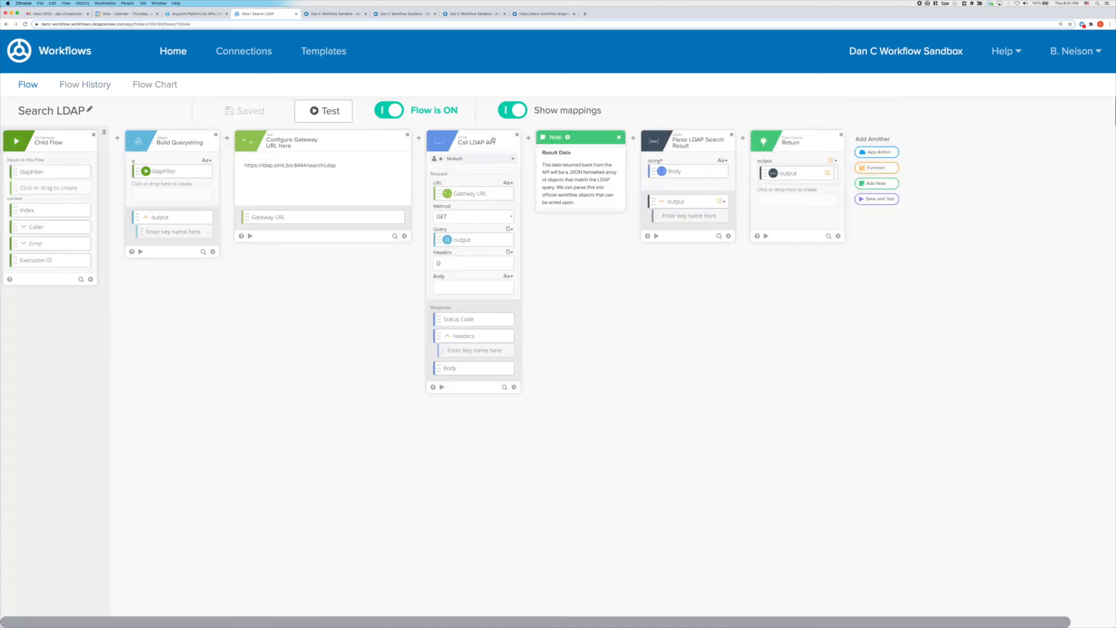
- Switch the Call LDAP API card back to the On Premise LDAP Demo connection and save the flow
left_click(490, 160)
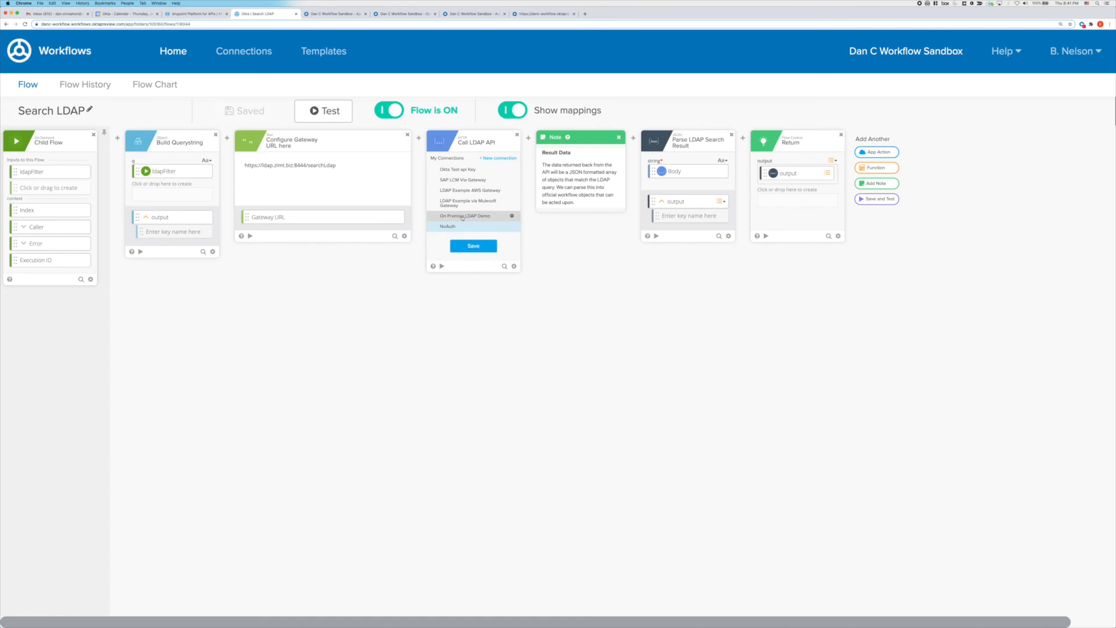
left_click(462, 217)
left_click(243, 110)
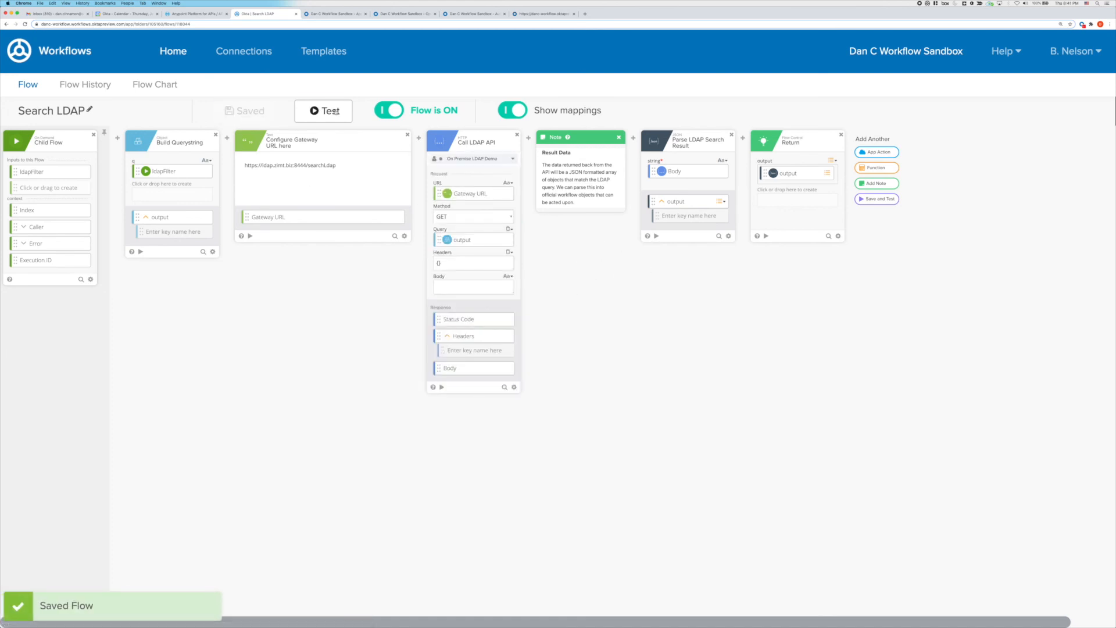
- Rerun the Search LDAP flow test over the On Premise LDAP Demo connection with the ldapFilter (samaccountname=dan*)
left_click(330, 111)
type("(sam")
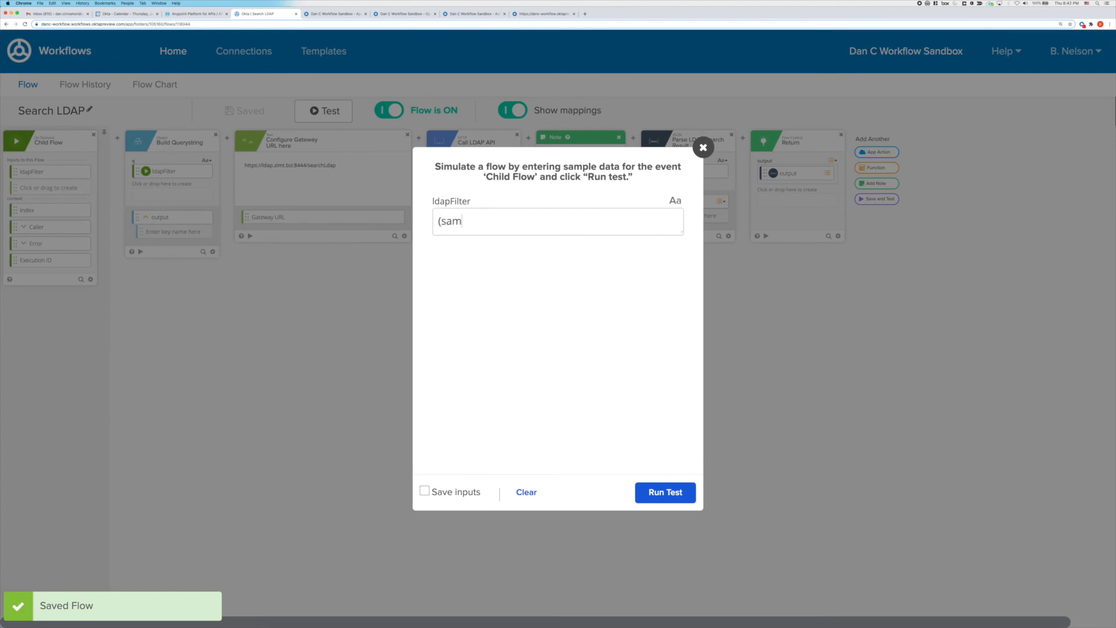
type("accountname=dan*)")
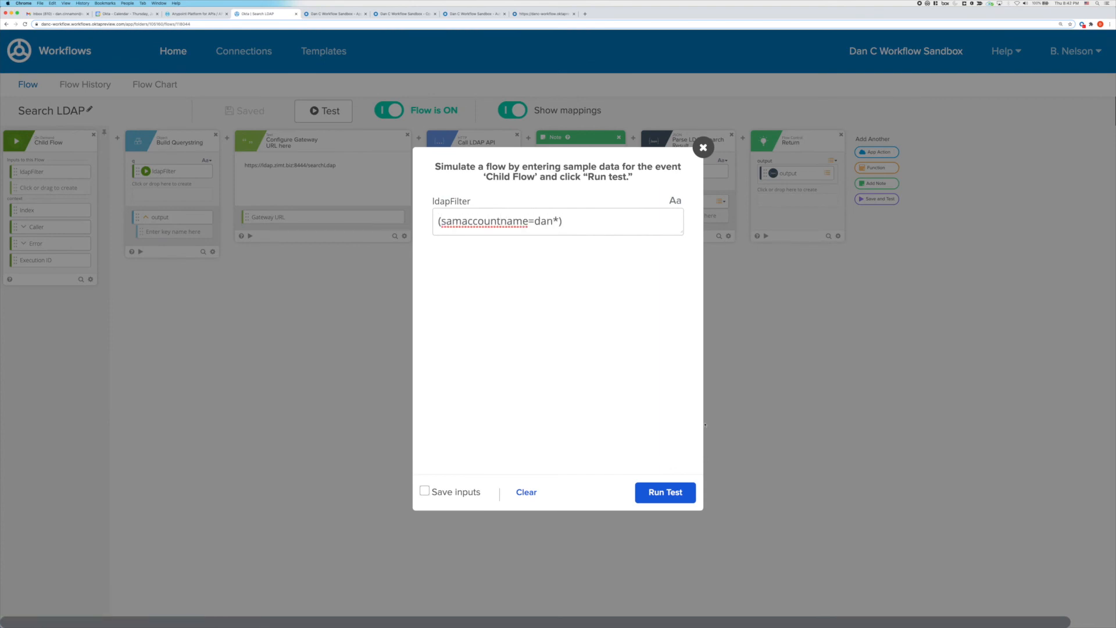
left_click(658, 489)
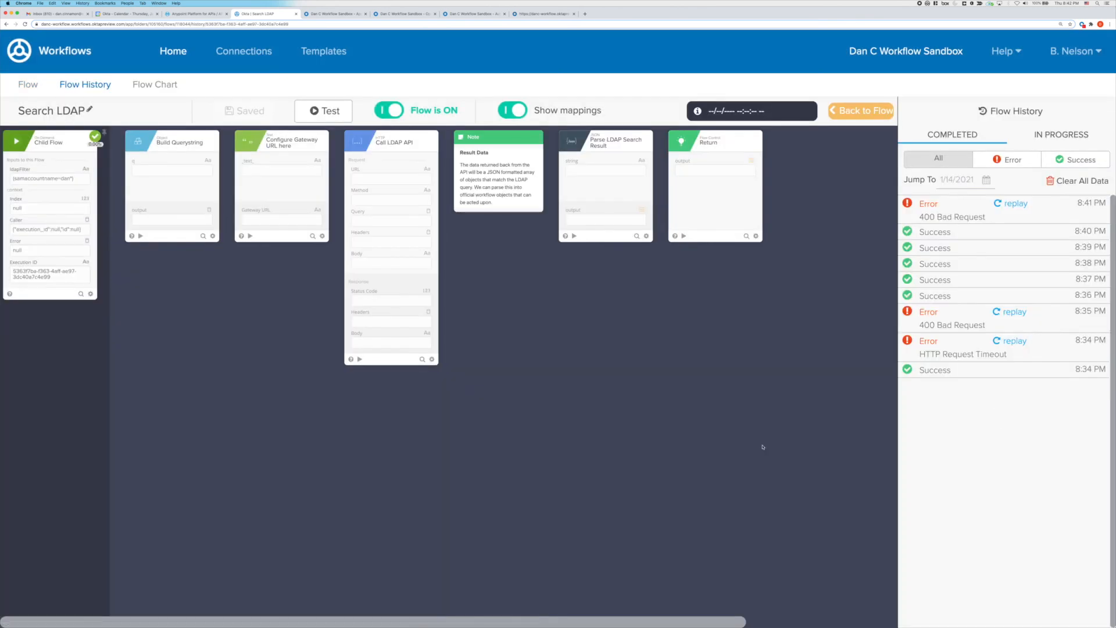